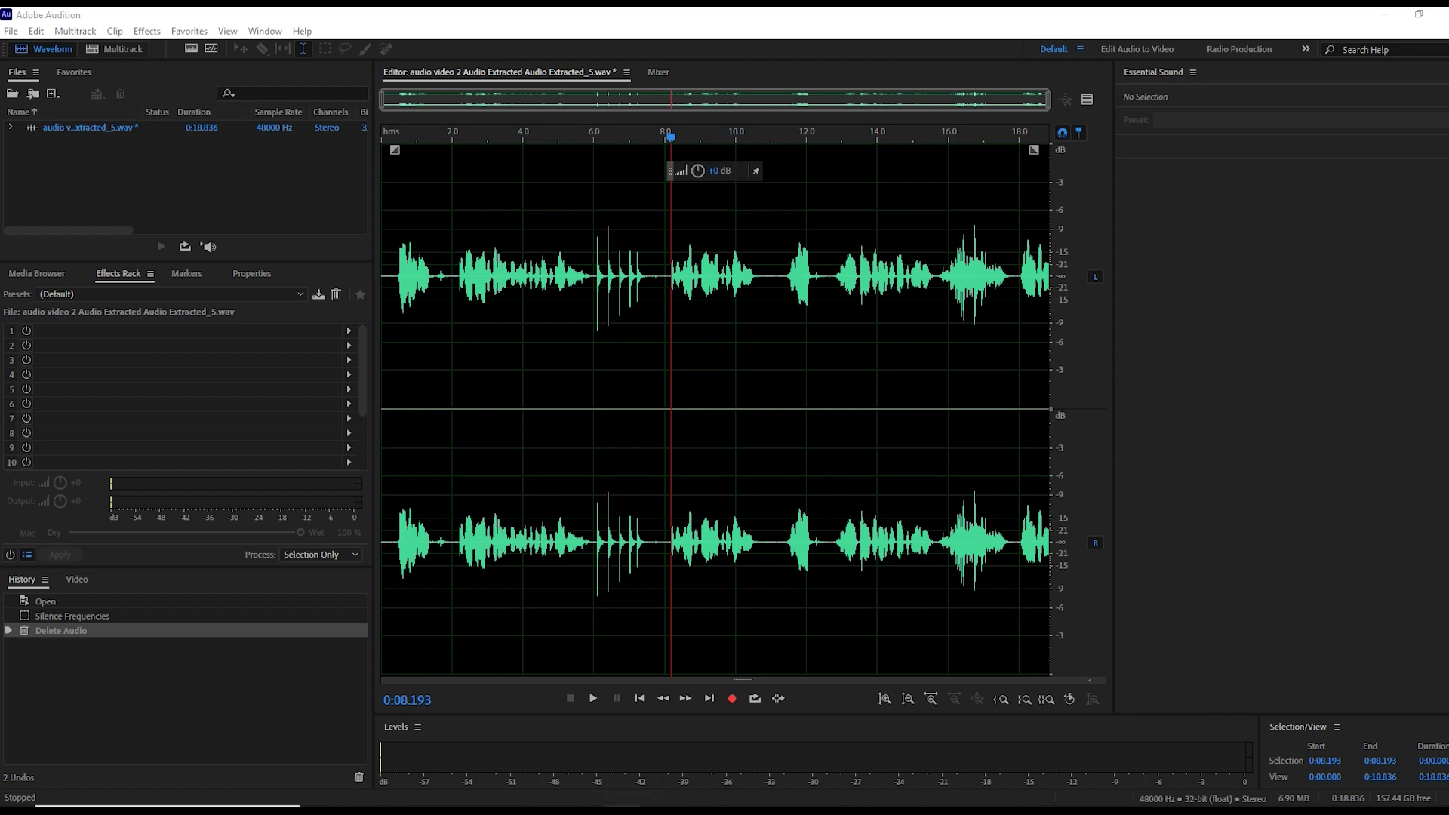
Step: Switch to Chrome and search Google for "audio editing jobs"
{"action": "left_click", "coordinate": [1003, 47]}
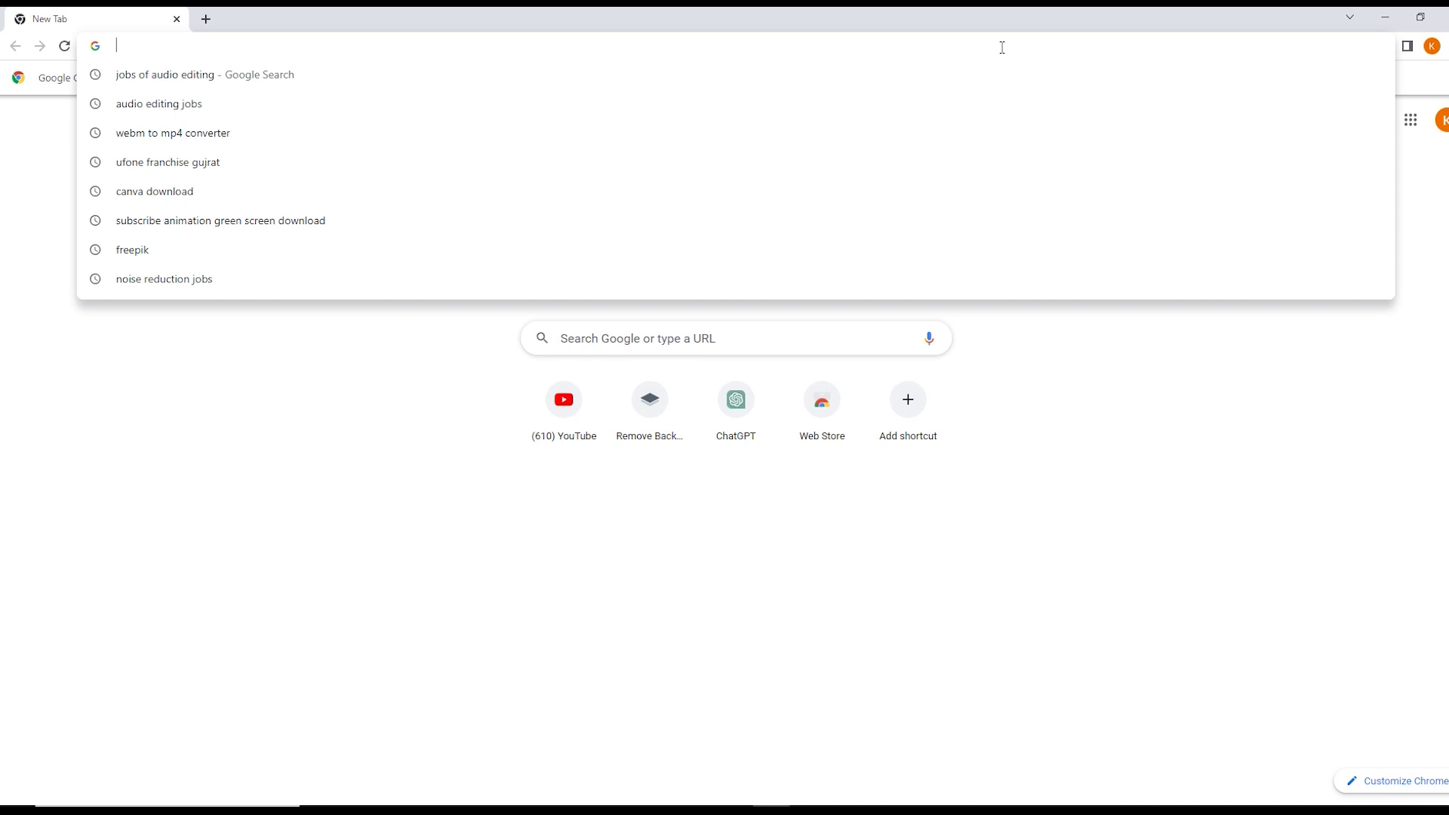
{"action": "type", "text": "audio"}
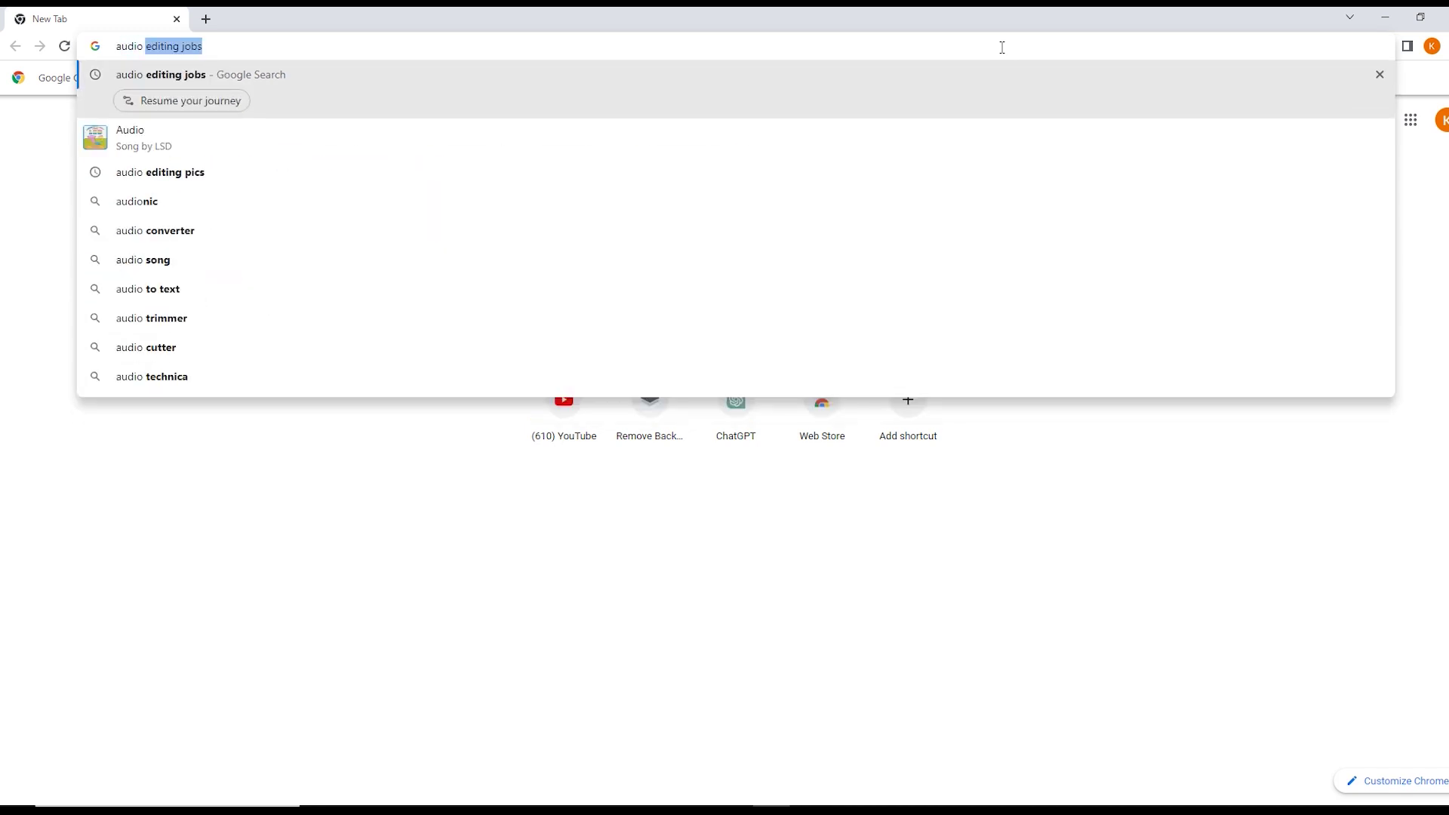
{"action": "key", "text": "Return"}
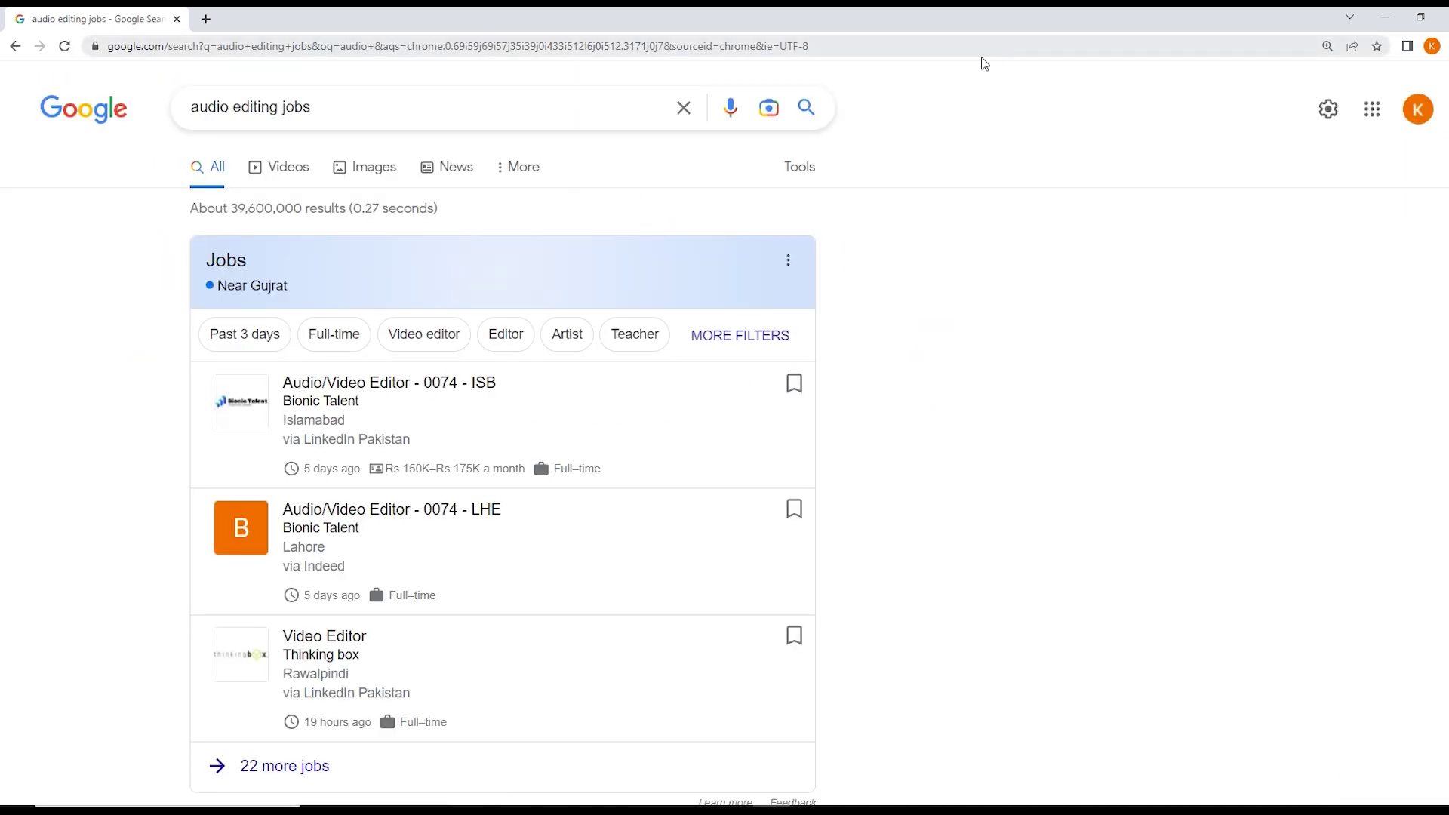
Step: Open Upwork's Sound Editing Jobs page from the search results
{"action": "scroll", "coordinate": [416, 408], "scroll_direction": "down", "scroll_amount": 2}
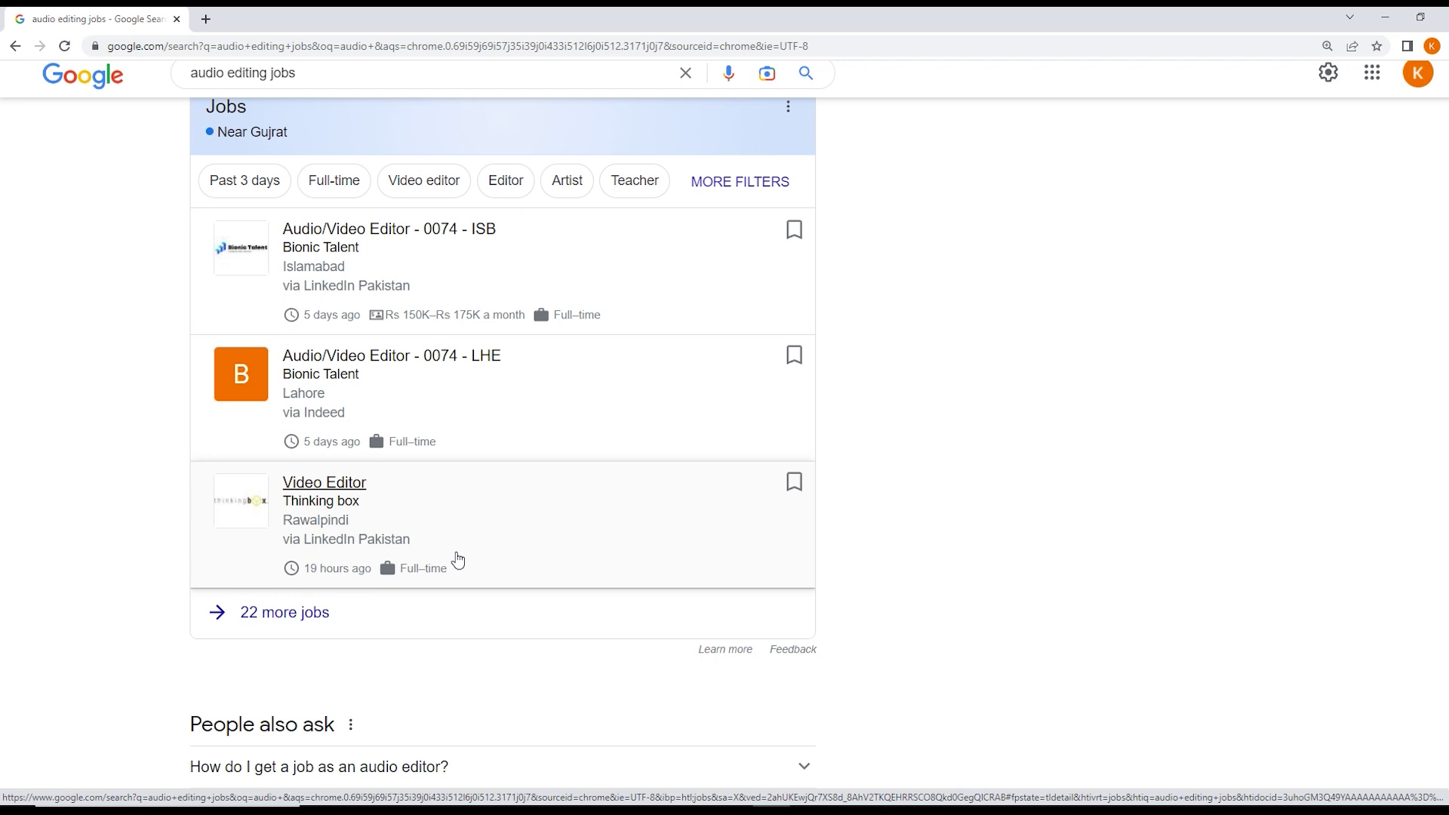
{"action": "scroll", "coordinate": [463, 427], "scroll_direction": "down", "scroll_amount": 5}
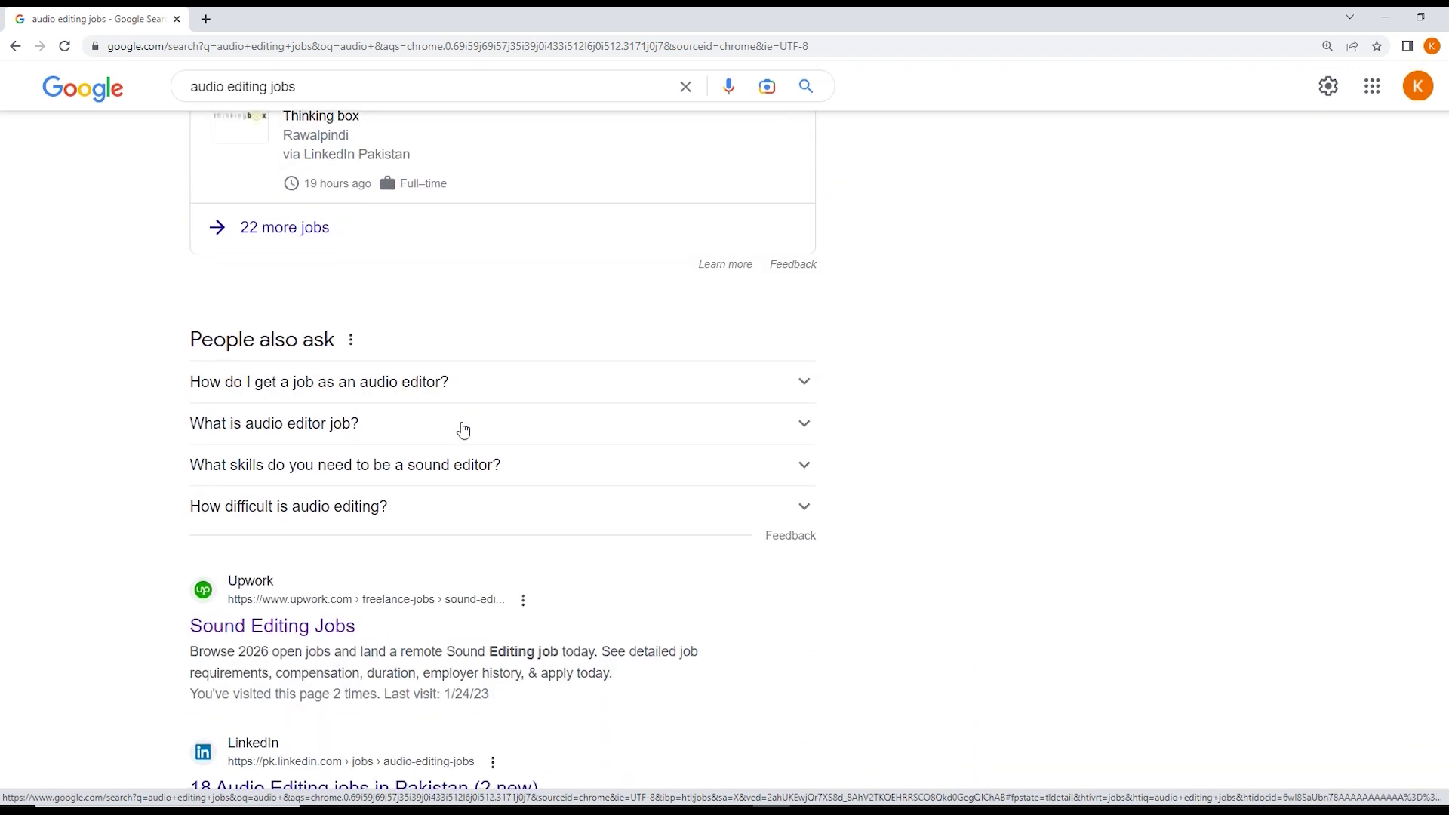
{"action": "scroll", "coordinate": [463, 428], "scroll_direction": "down", "scroll_amount": 2}
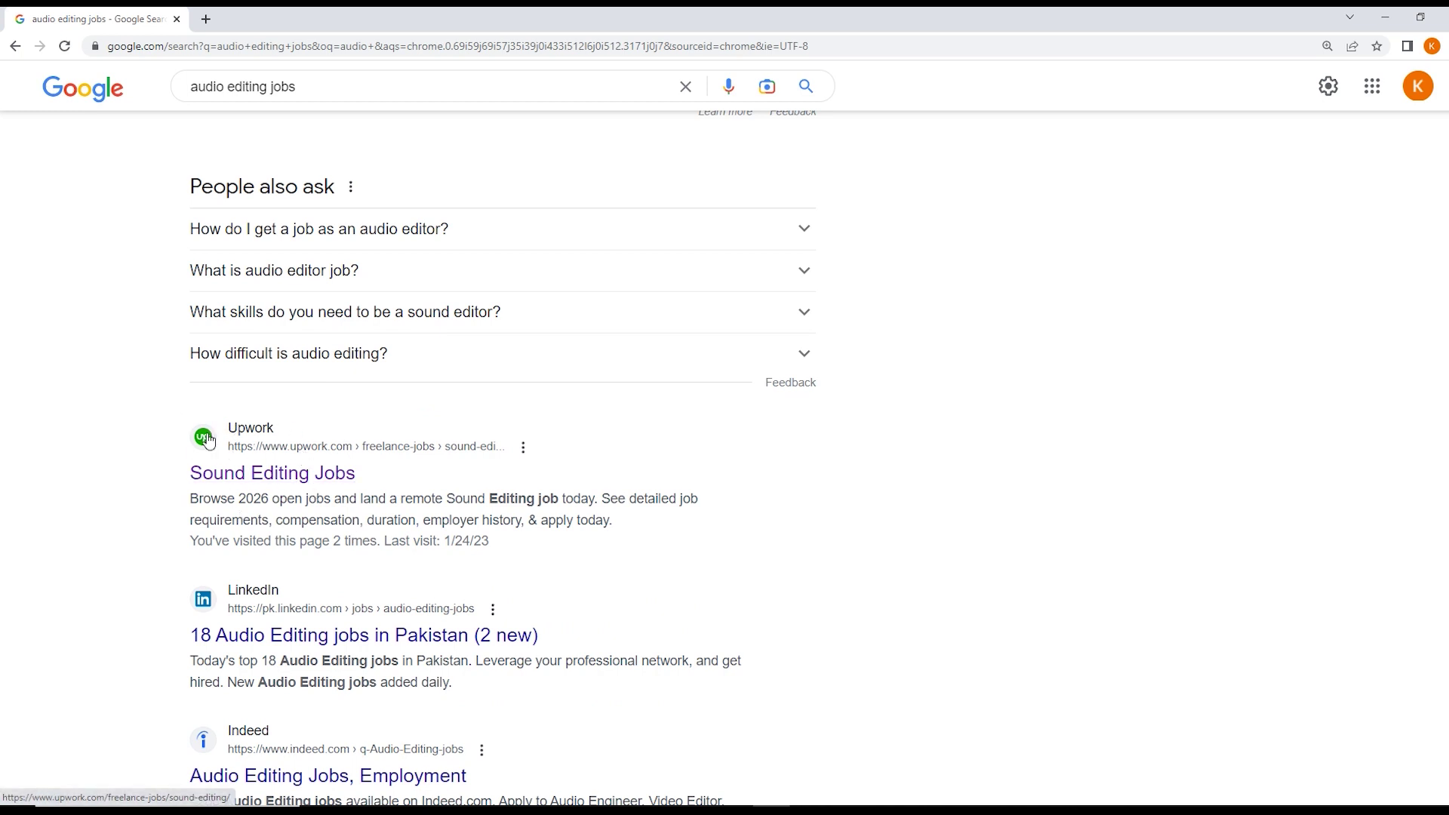
{"action": "left_click", "coordinate": [246, 474]}
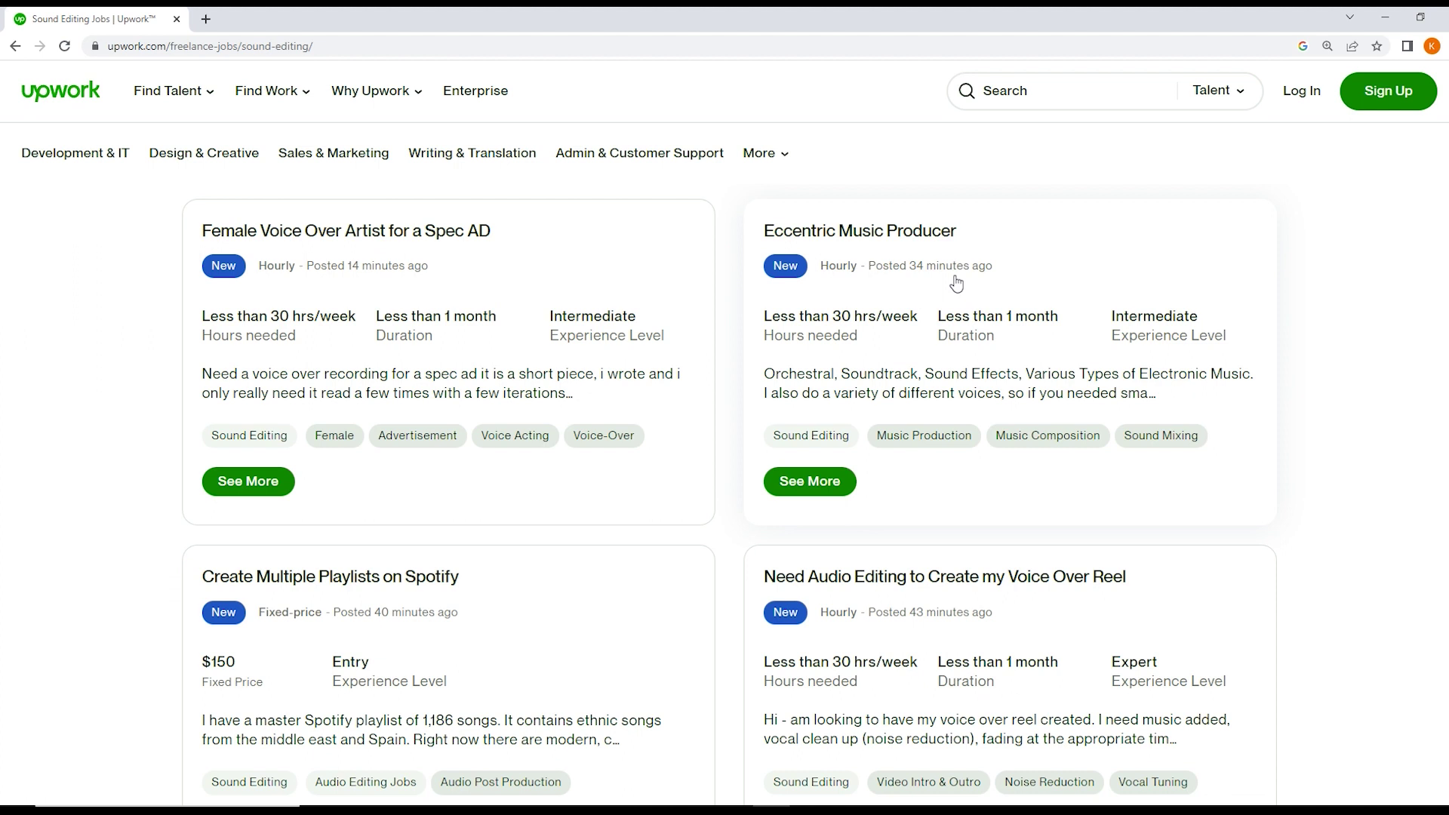
Step: Look through the Upwork sound editing job listings, checking their prices, experience levels and skill tags
{"action": "scroll", "coordinate": [956, 283], "scroll_direction": "down", "scroll_amount": 2}
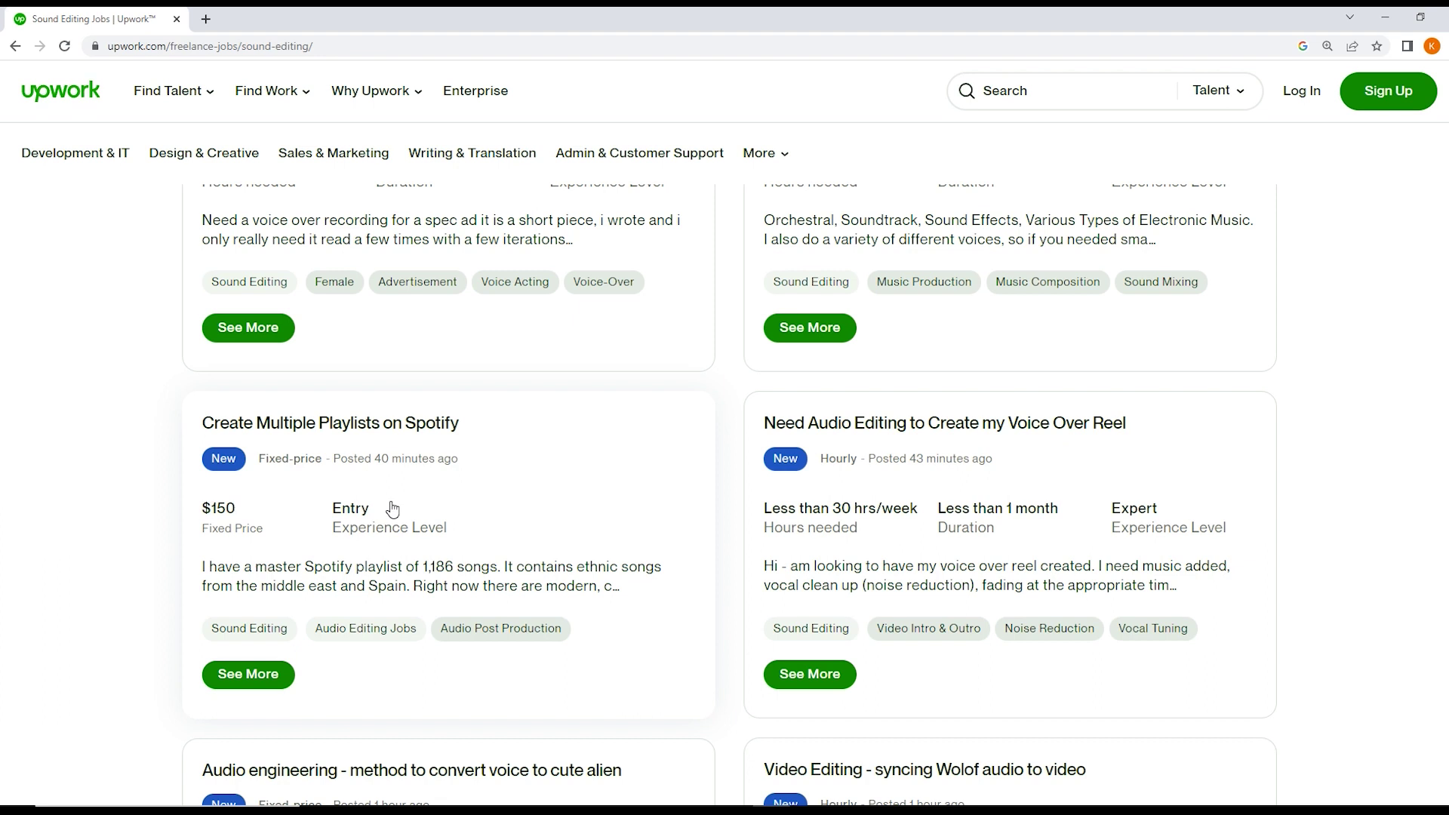
{"action": "scroll", "coordinate": [475, 501], "scroll_direction": "down", "scroll_amount": 3}
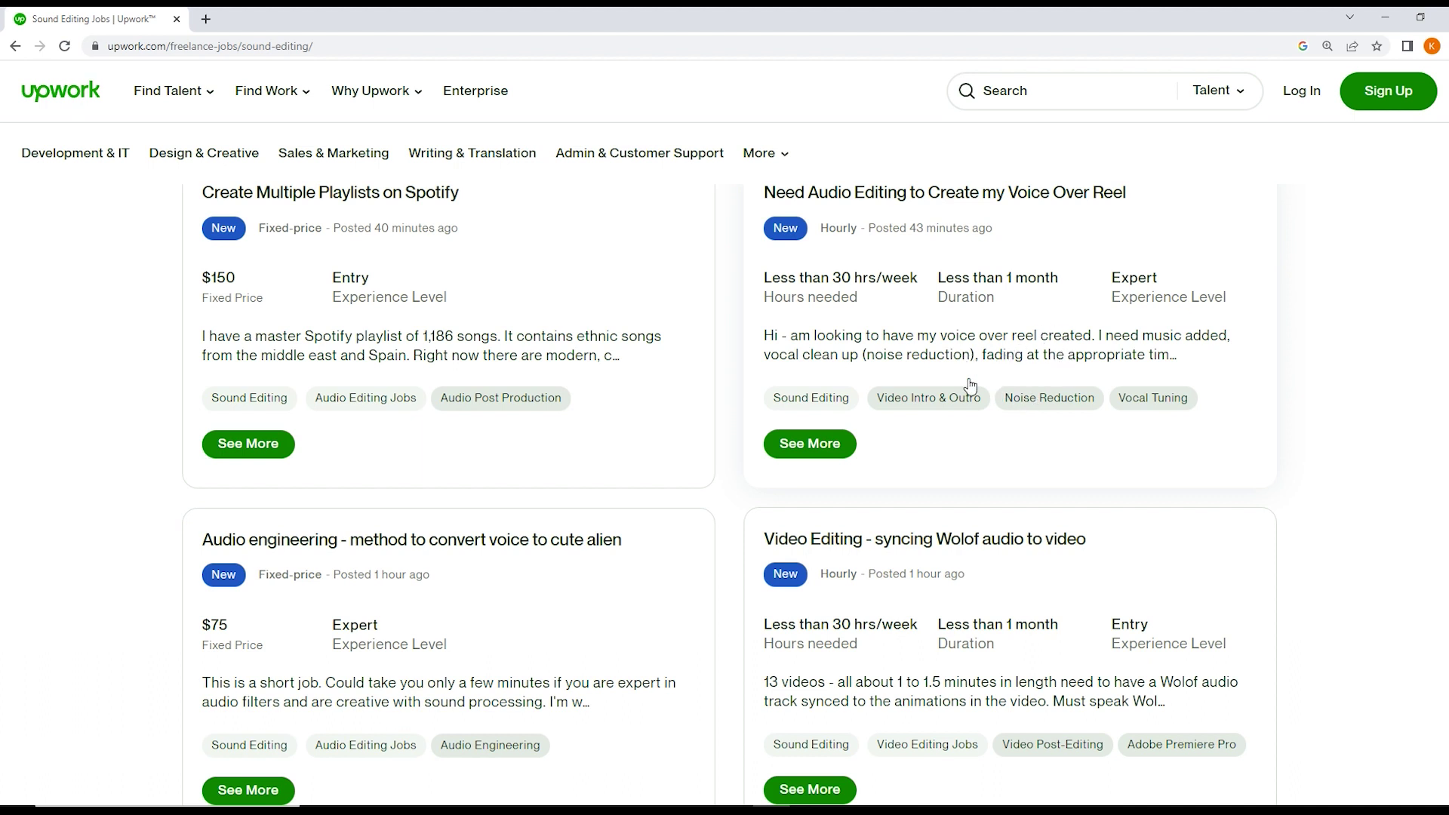
{"action": "scroll", "coordinate": [534, 564], "scroll_direction": "down", "scroll_amount": 4}
{"action": "scroll", "coordinate": [535, 565], "scroll_direction": "down", "scroll_amount": 12}
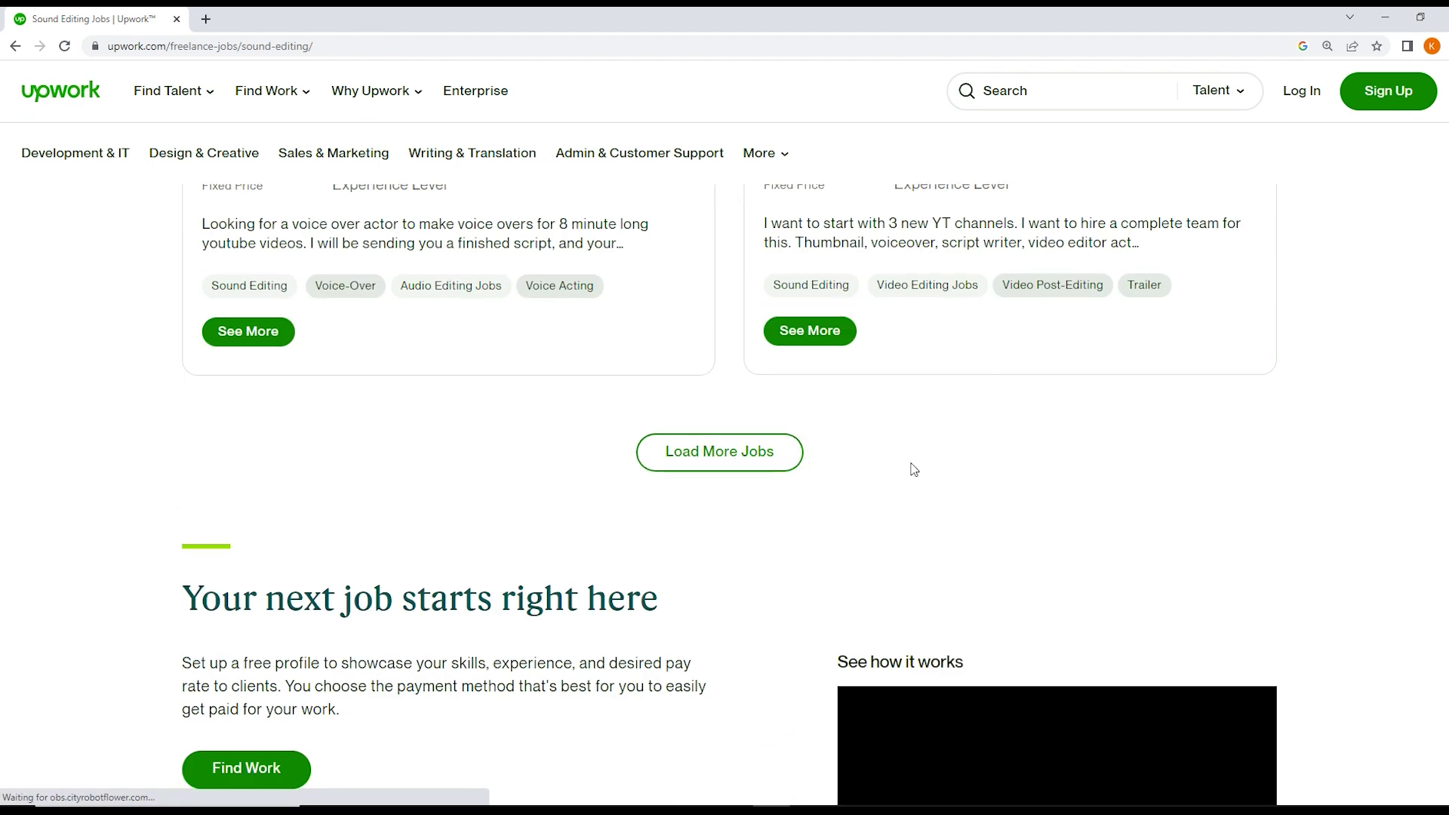
{"action": "scroll", "coordinate": [926, 466], "scroll_direction": "up", "scroll_amount": 4}
{"action": "scroll", "coordinate": [831, 349], "scroll_direction": "up", "scroll_amount": 4}
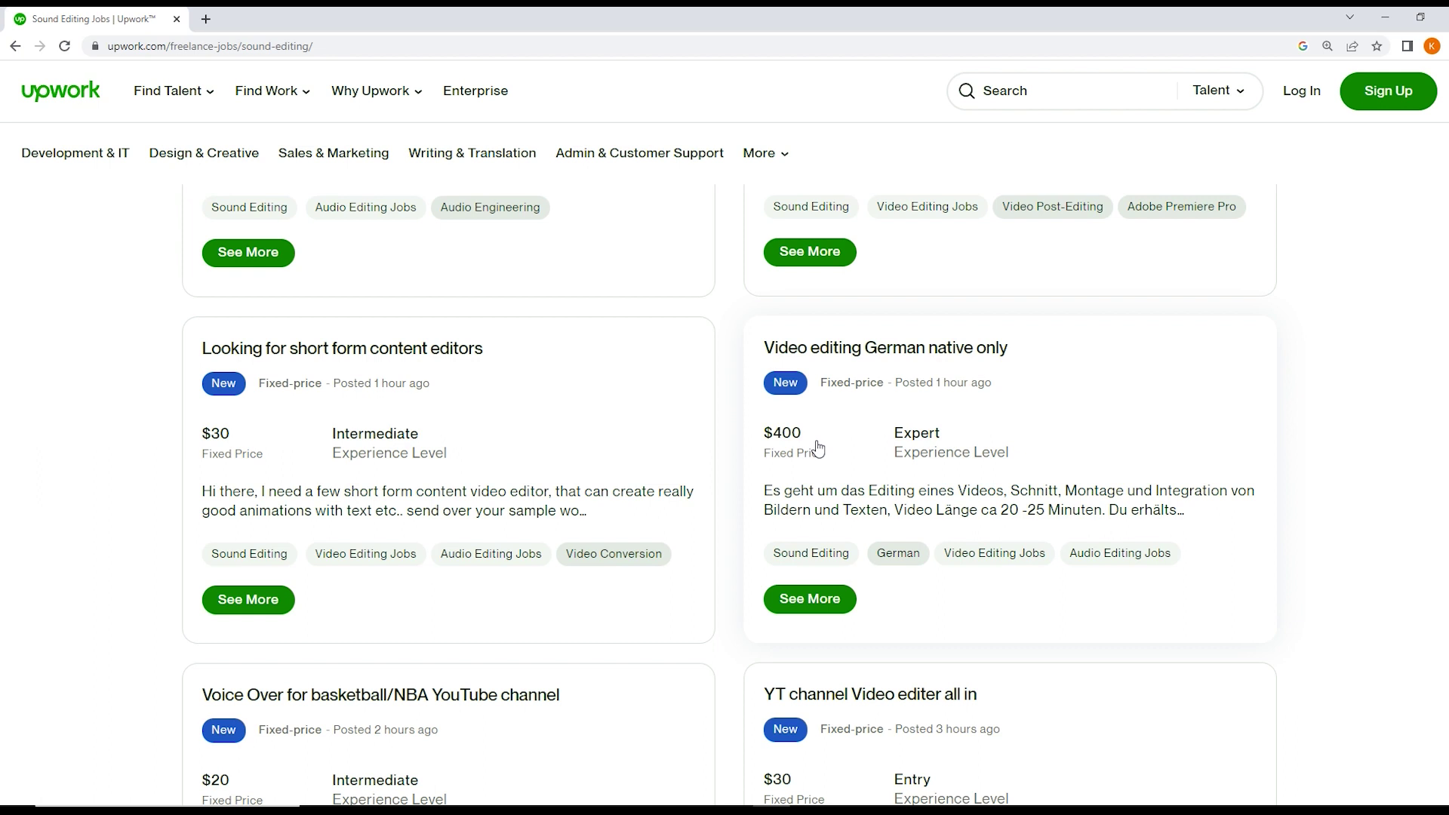
{"action": "scroll", "coordinate": [818, 449], "scroll_direction": "up", "scroll_amount": 2}
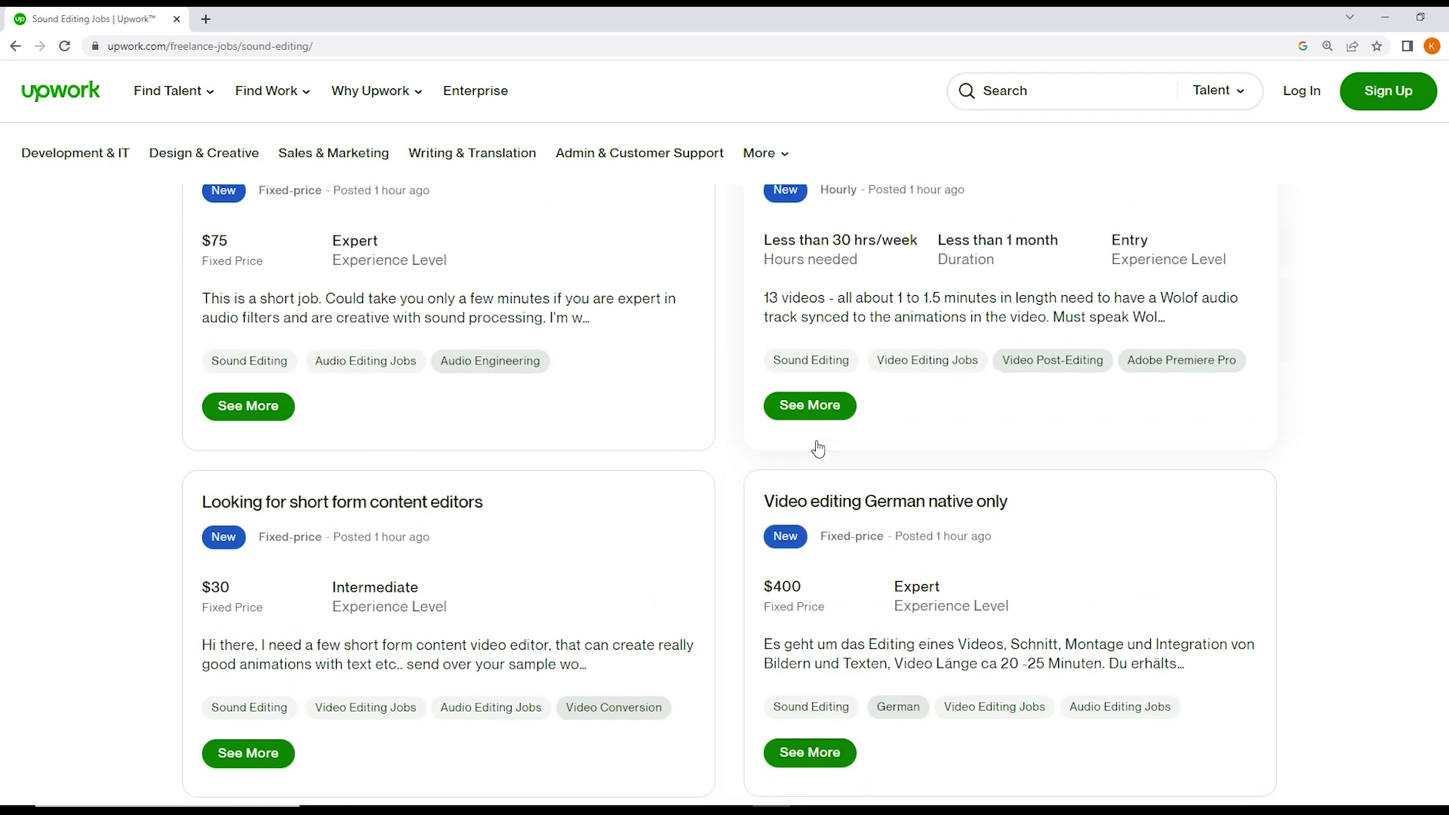
{"action": "scroll", "coordinate": [818, 450], "scroll_direction": "up", "scroll_amount": 2}
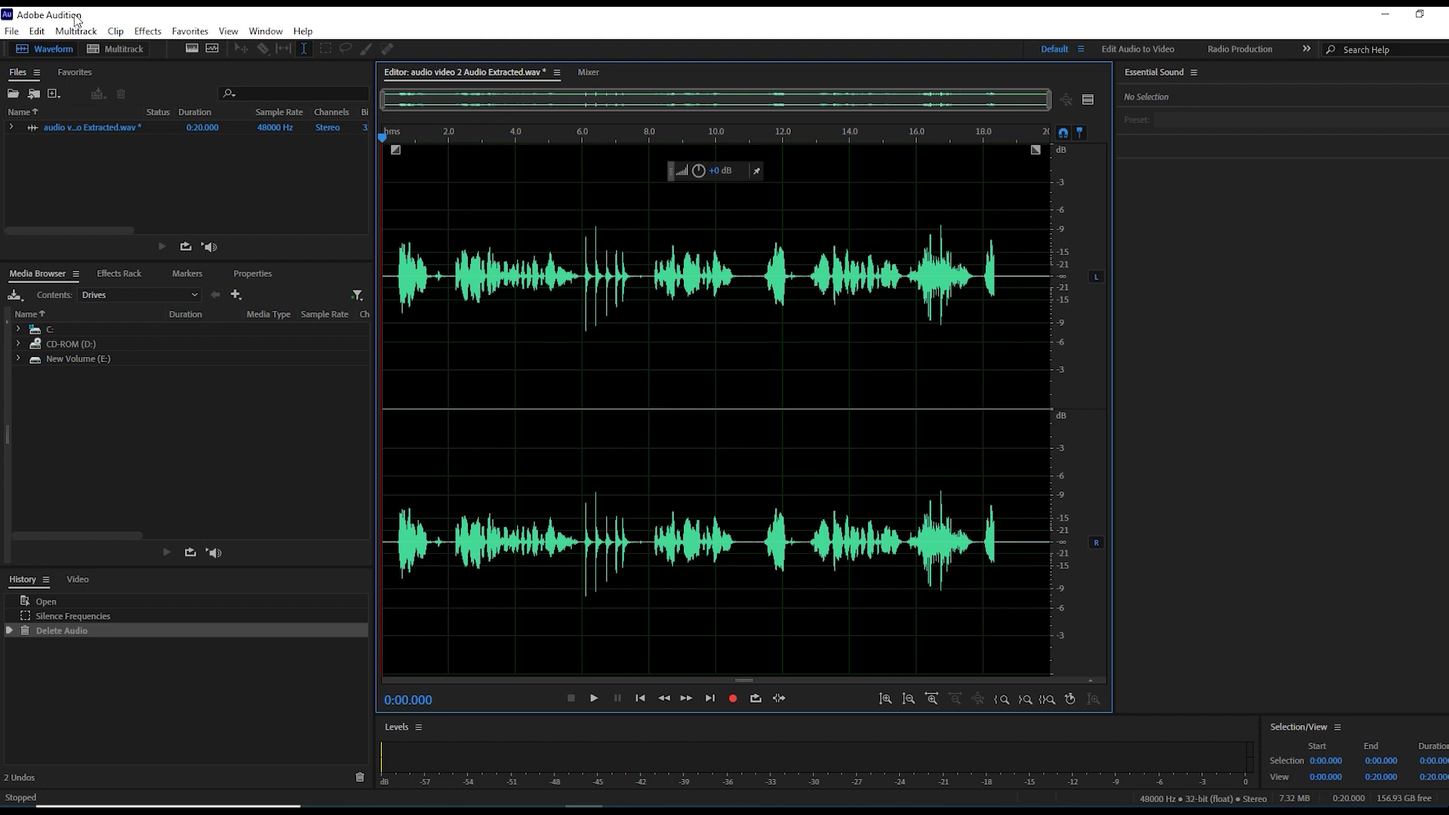
{"action": "left_click", "coordinate": [11, 31]}
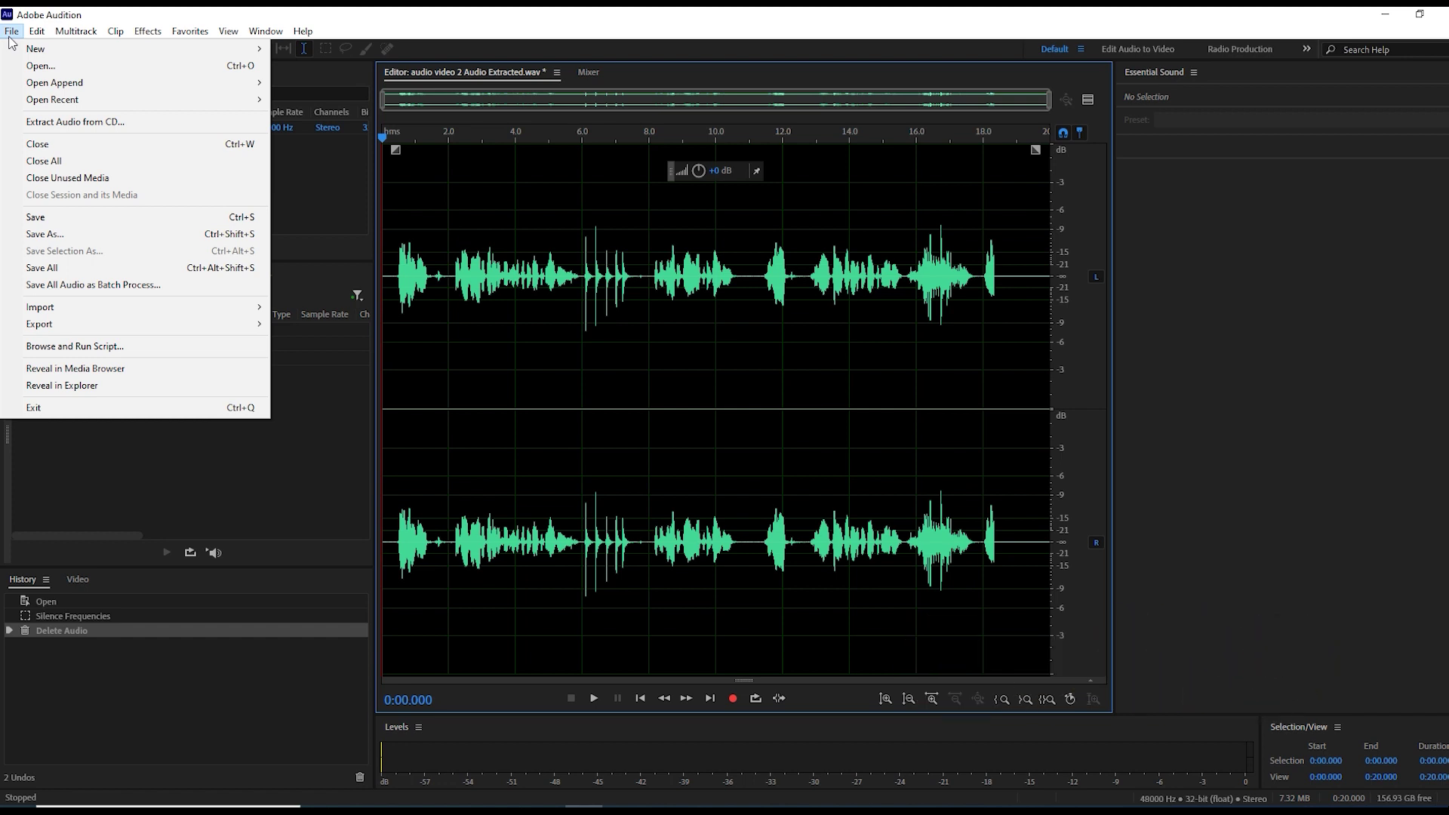
{"action": "left_click", "coordinate": [37, 31]}
{"action": "left_click", "coordinate": [11, 31]}
{"action": "mouse_move", "coordinate": [43, 84]}
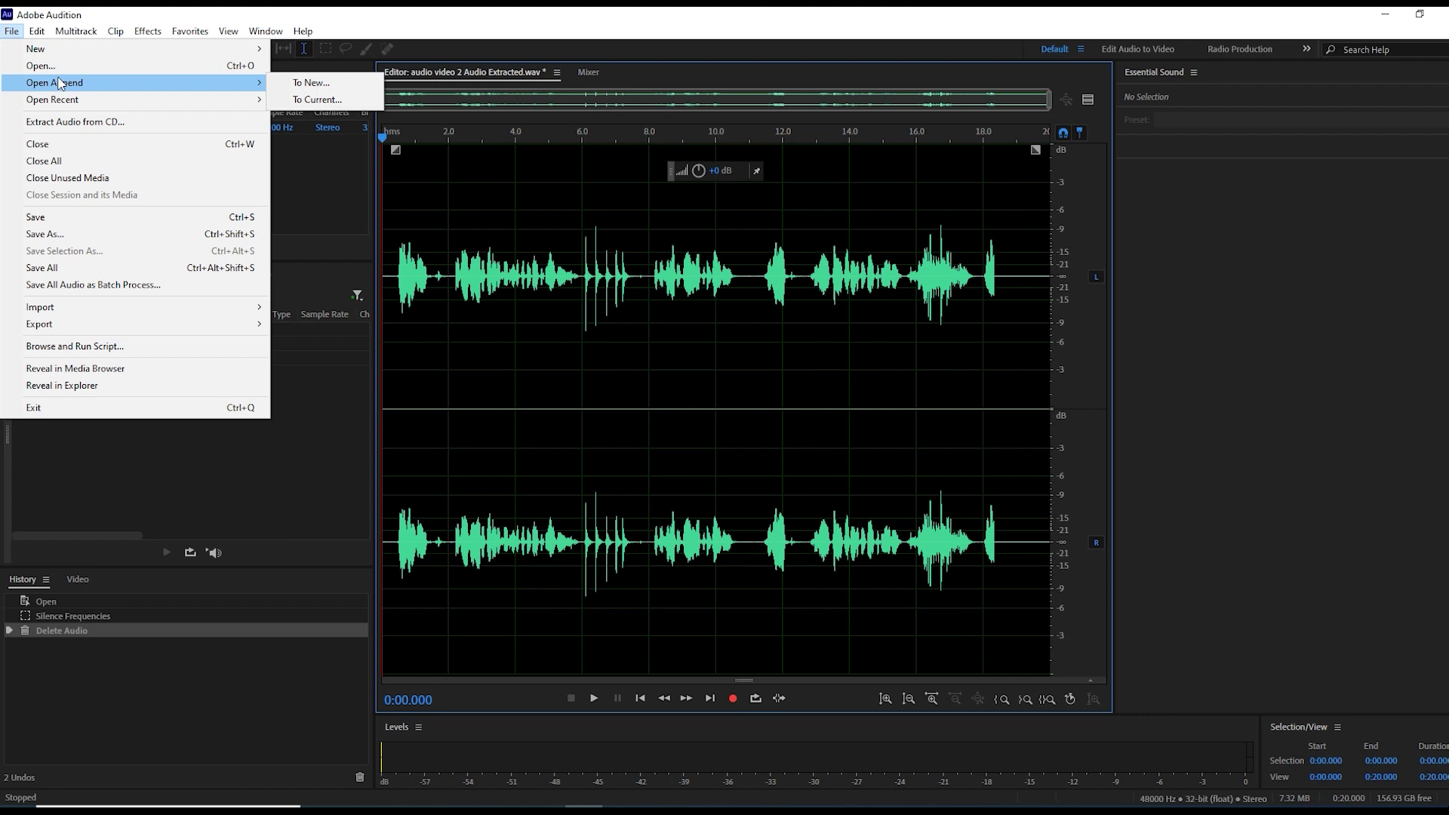
{"action": "mouse_move", "coordinate": [85, 108]}
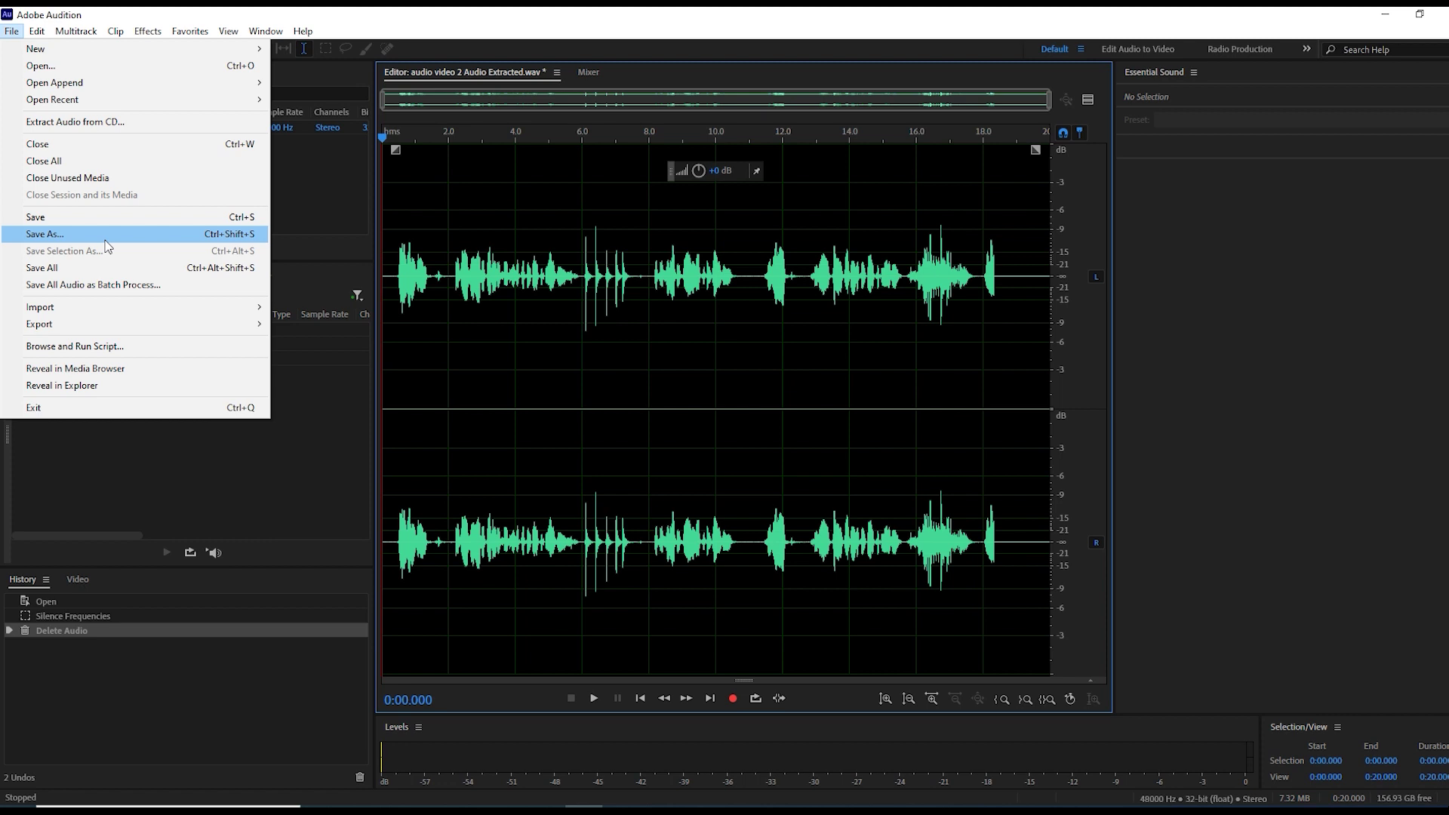
Step: Disable the left channel of the open audio file, leaving only the right channel enabled
{"action": "mouse_move", "coordinate": [43, 35]}
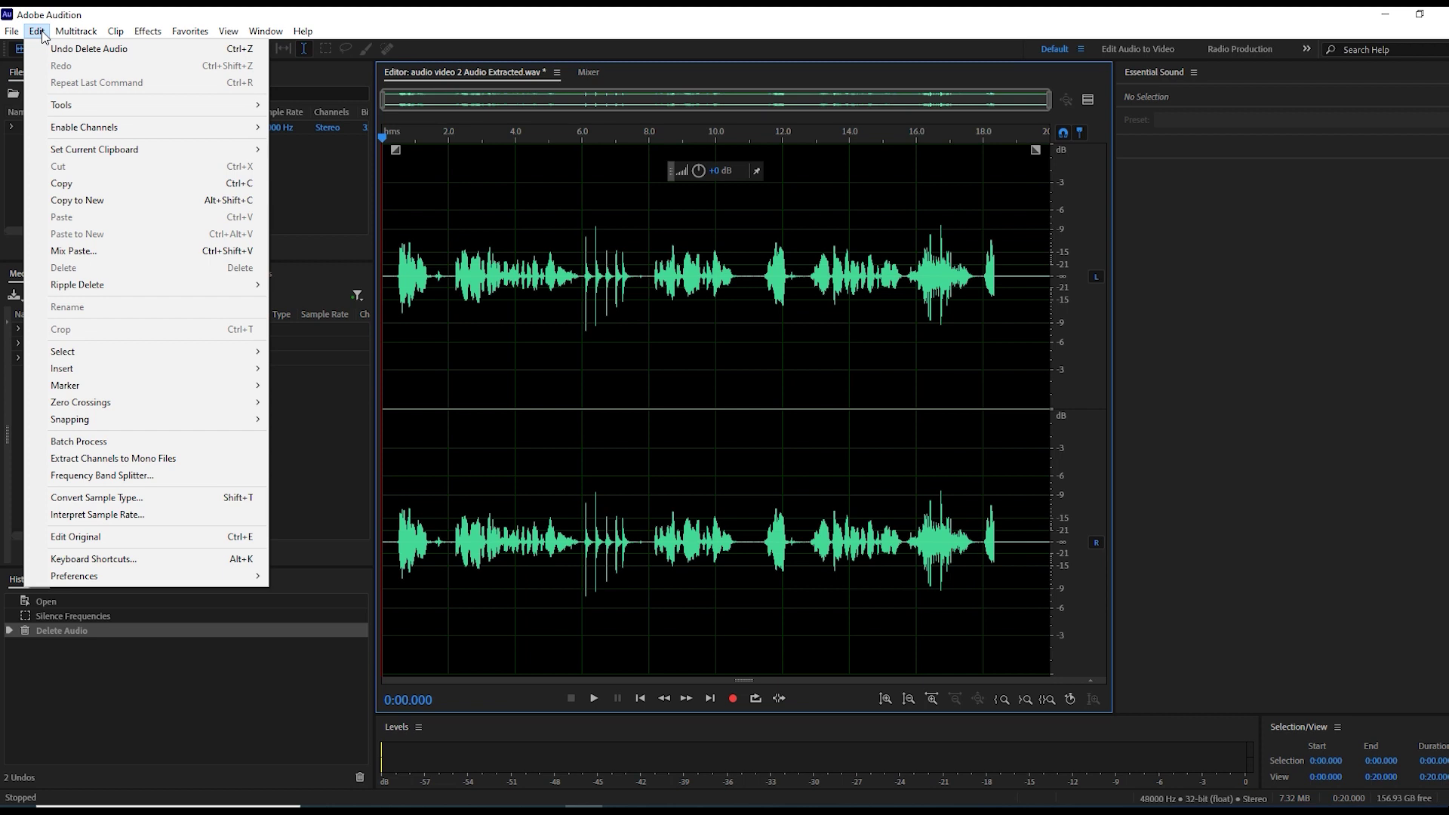
{"action": "mouse_move", "coordinate": [79, 106]}
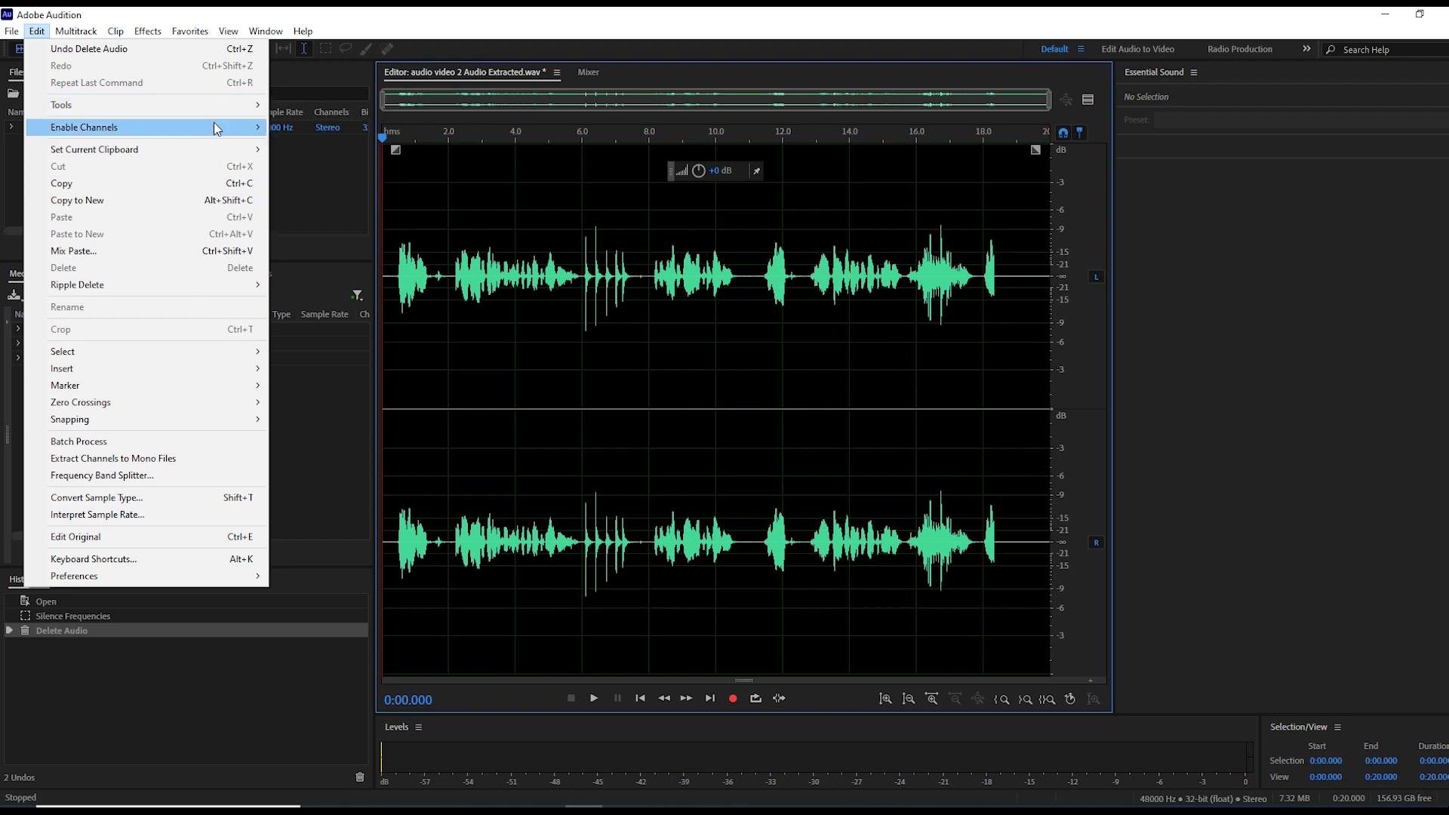
{"action": "mouse_move", "coordinate": [216, 129]}
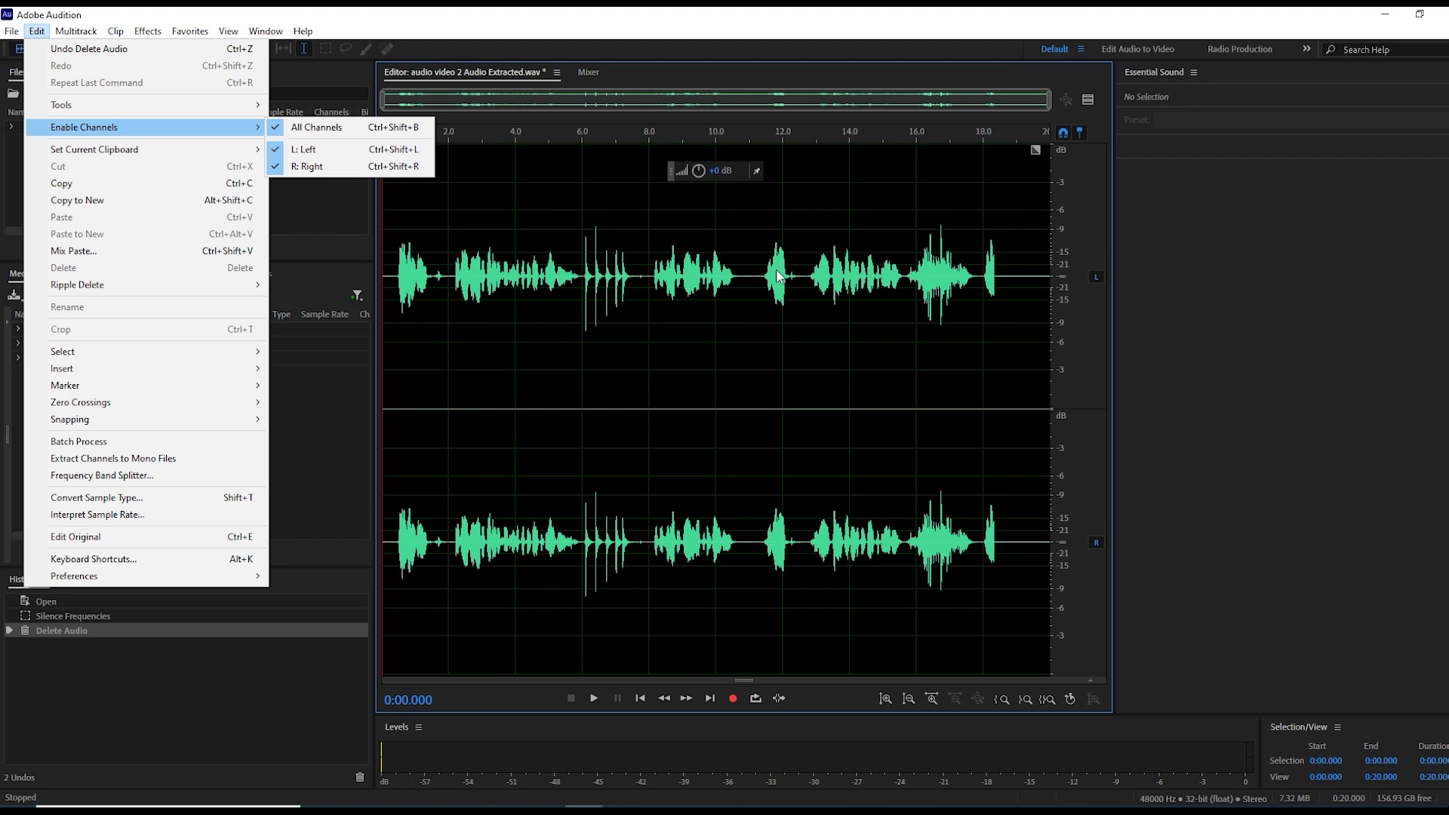
{"action": "left_click", "coordinate": [382, 151]}
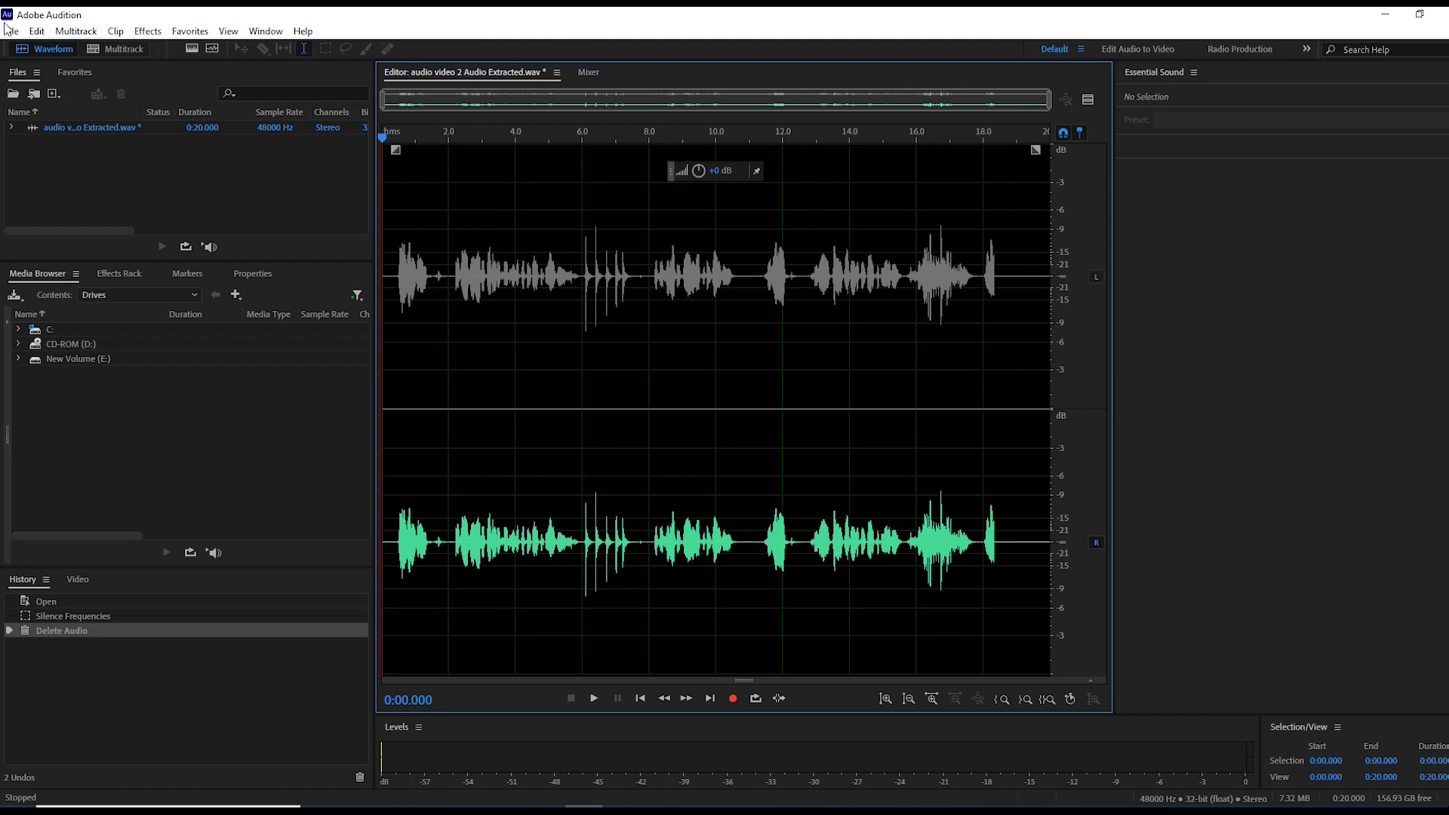
Step: Enable the left channel of the audio file again
{"action": "left_click", "coordinate": [36, 31]}
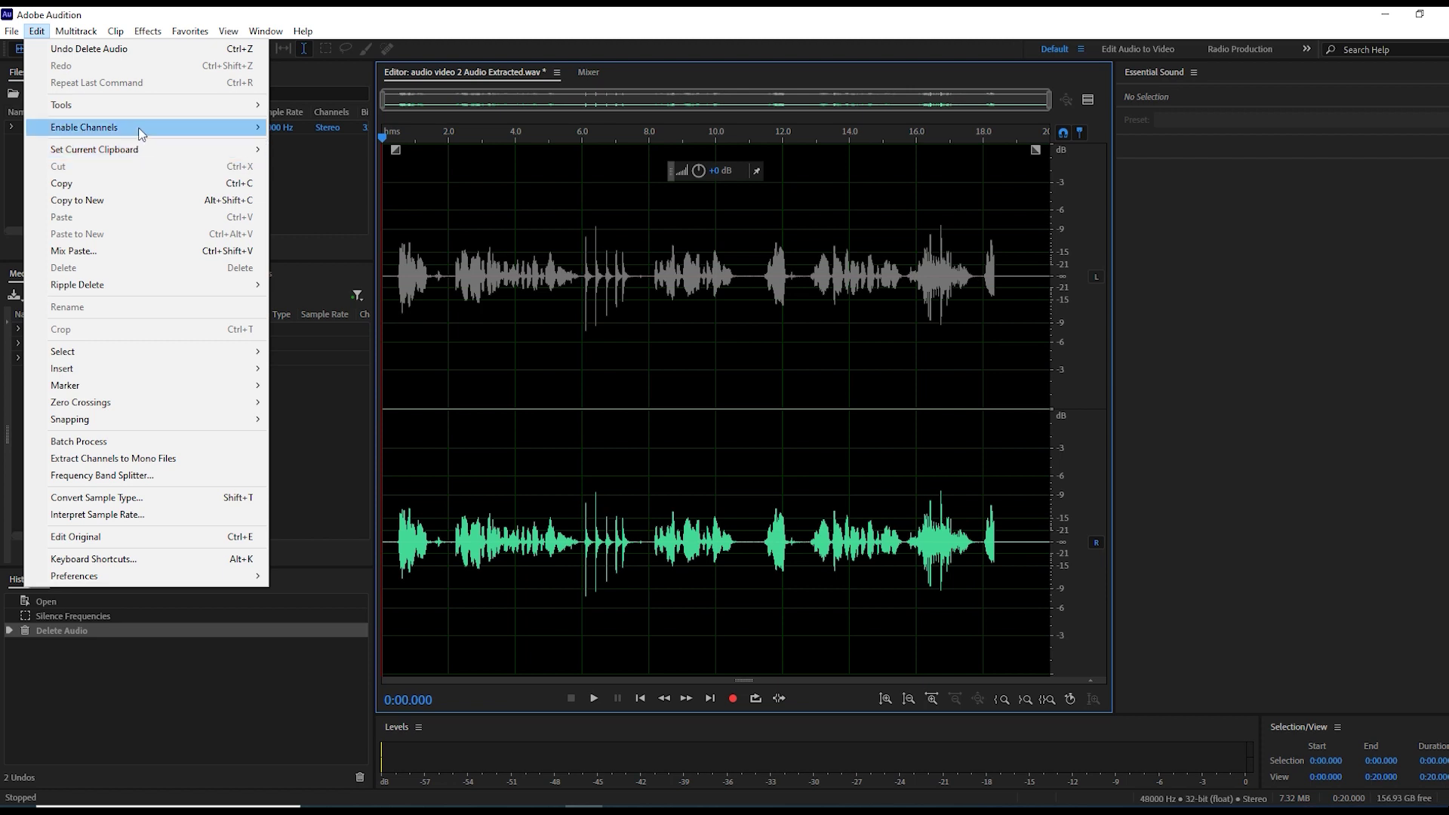
{"action": "mouse_move", "coordinate": [140, 133]}
{"action": "left_click", "coordinate": [293, 150]}
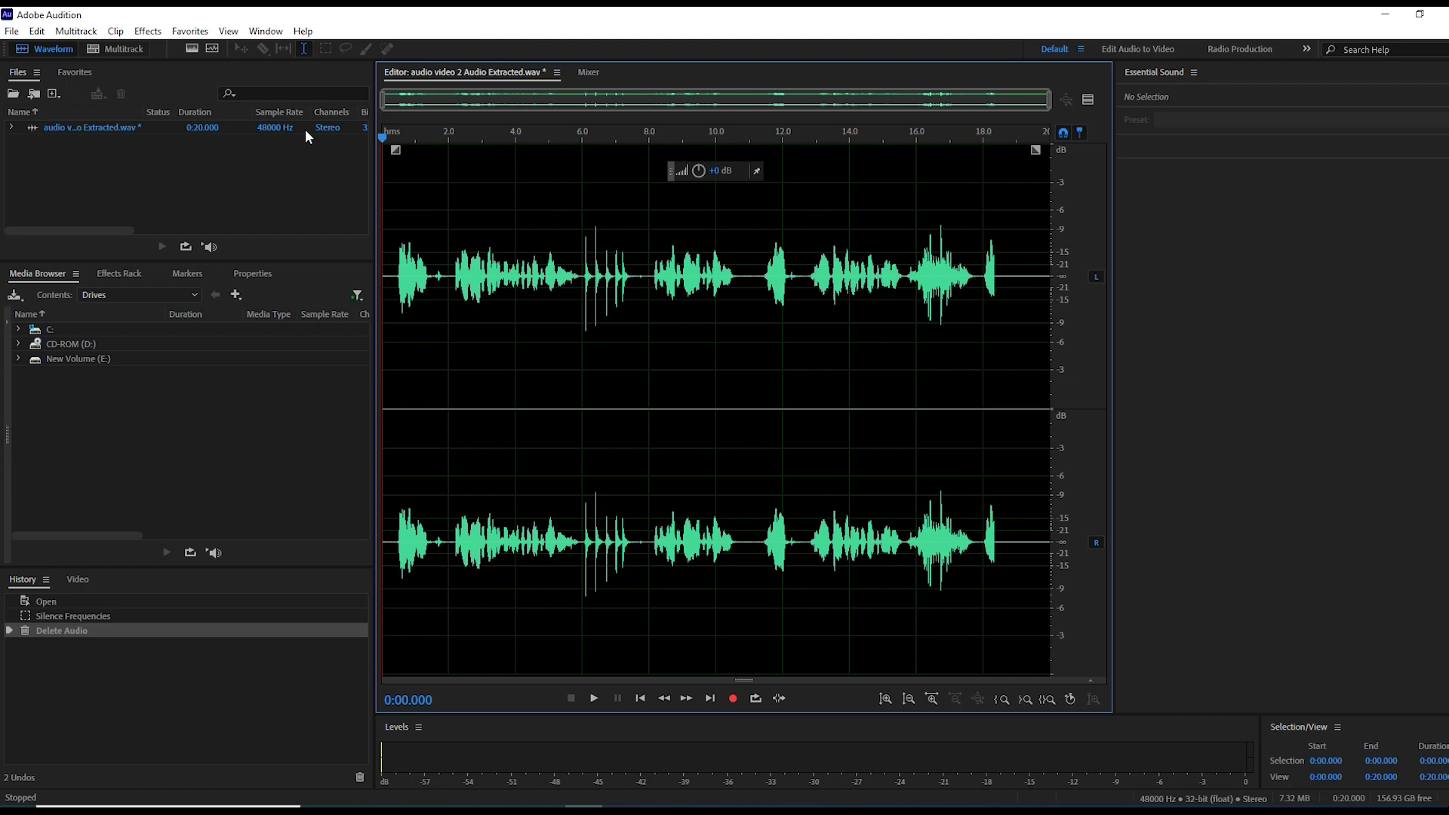
{"action": "left_click", "coordinate": [36, 31]}
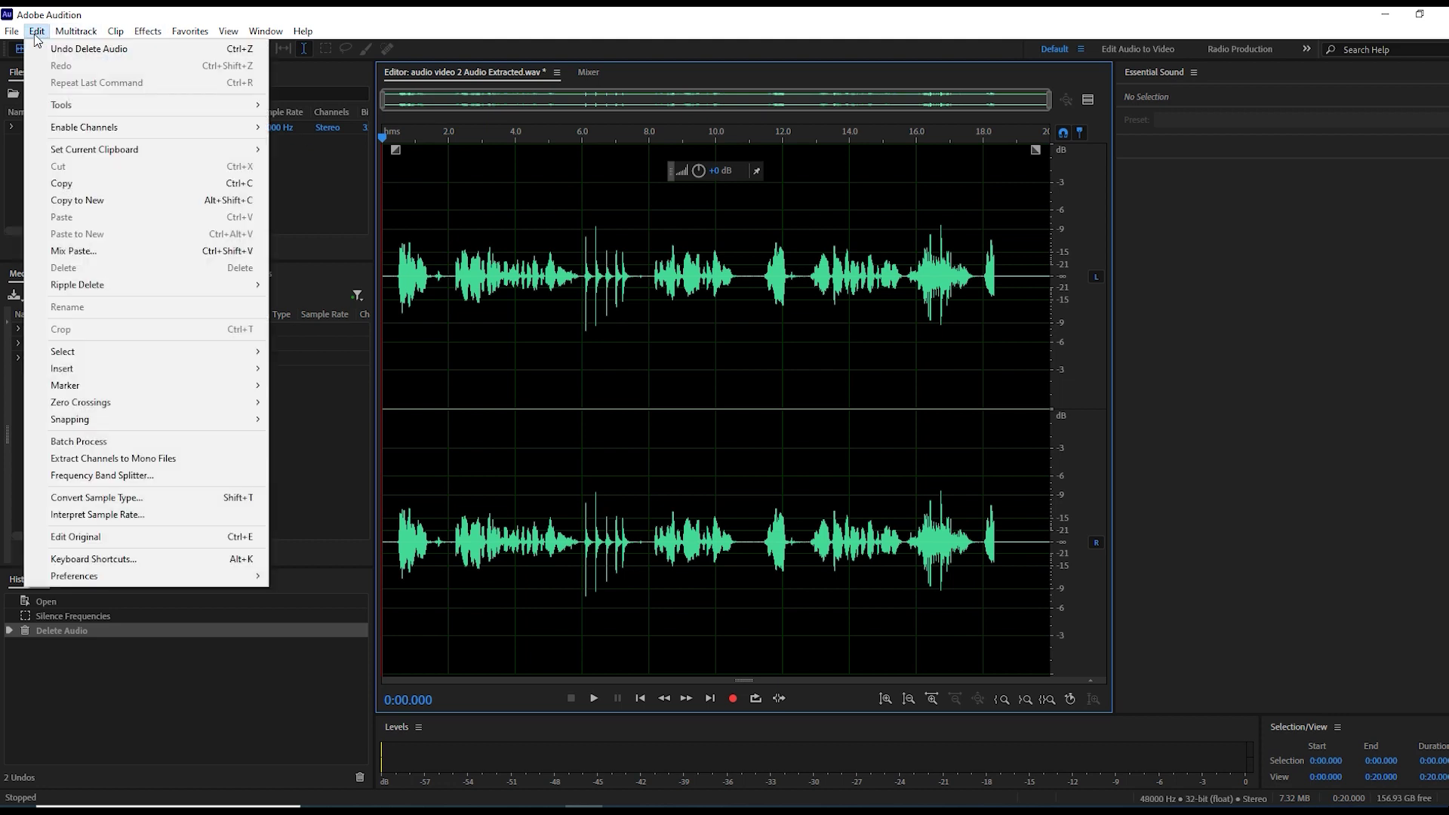
{"action": "mouse_move", "coordinate": [119, 155]}
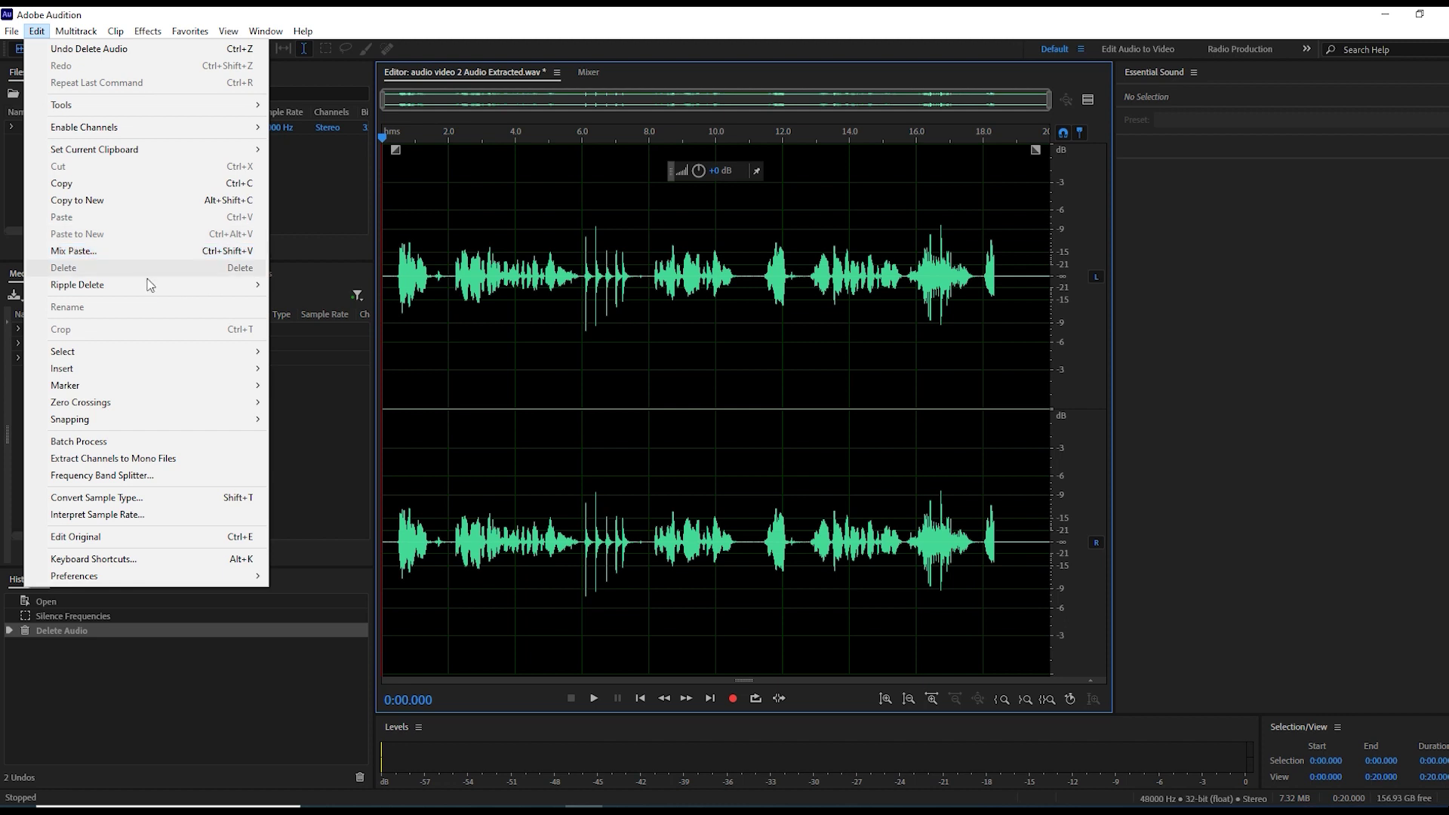
{"action": "mouse_move", "coordinate": [153, 292]}
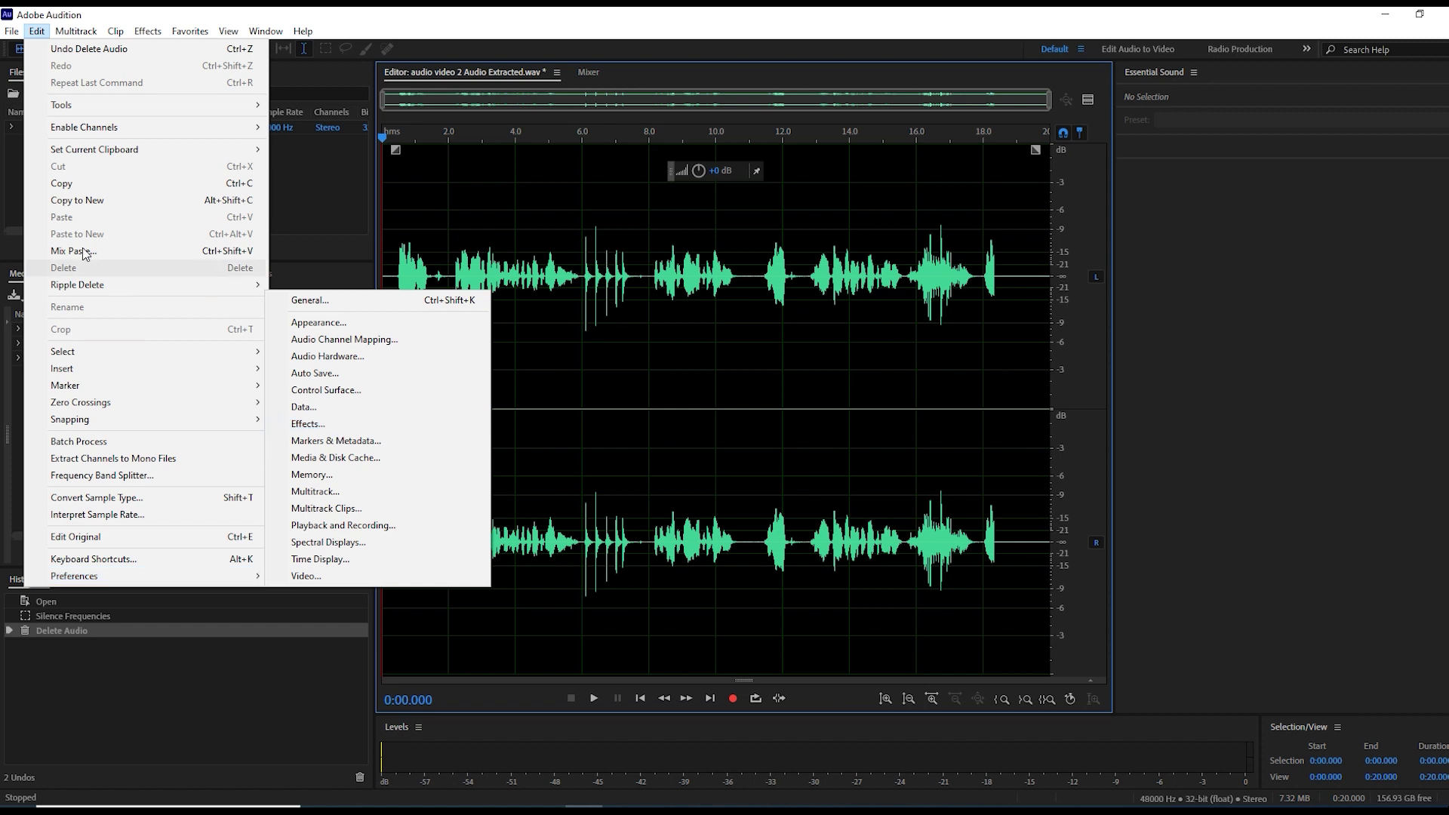
{"action": "mouse_move", "coordinate": [80, 32]}
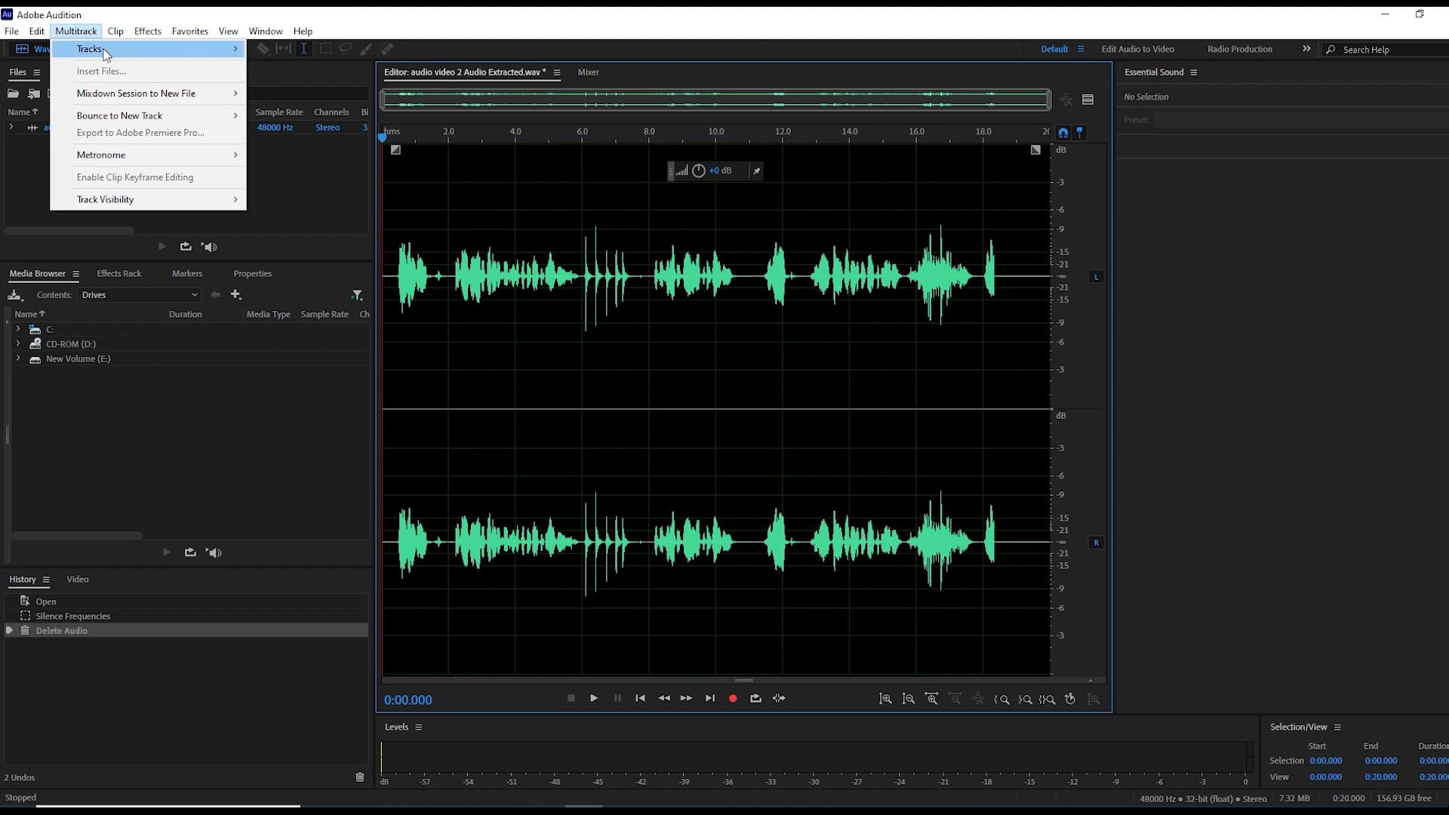
{"action": "mouse_move", "coordinate": [105, 53]}
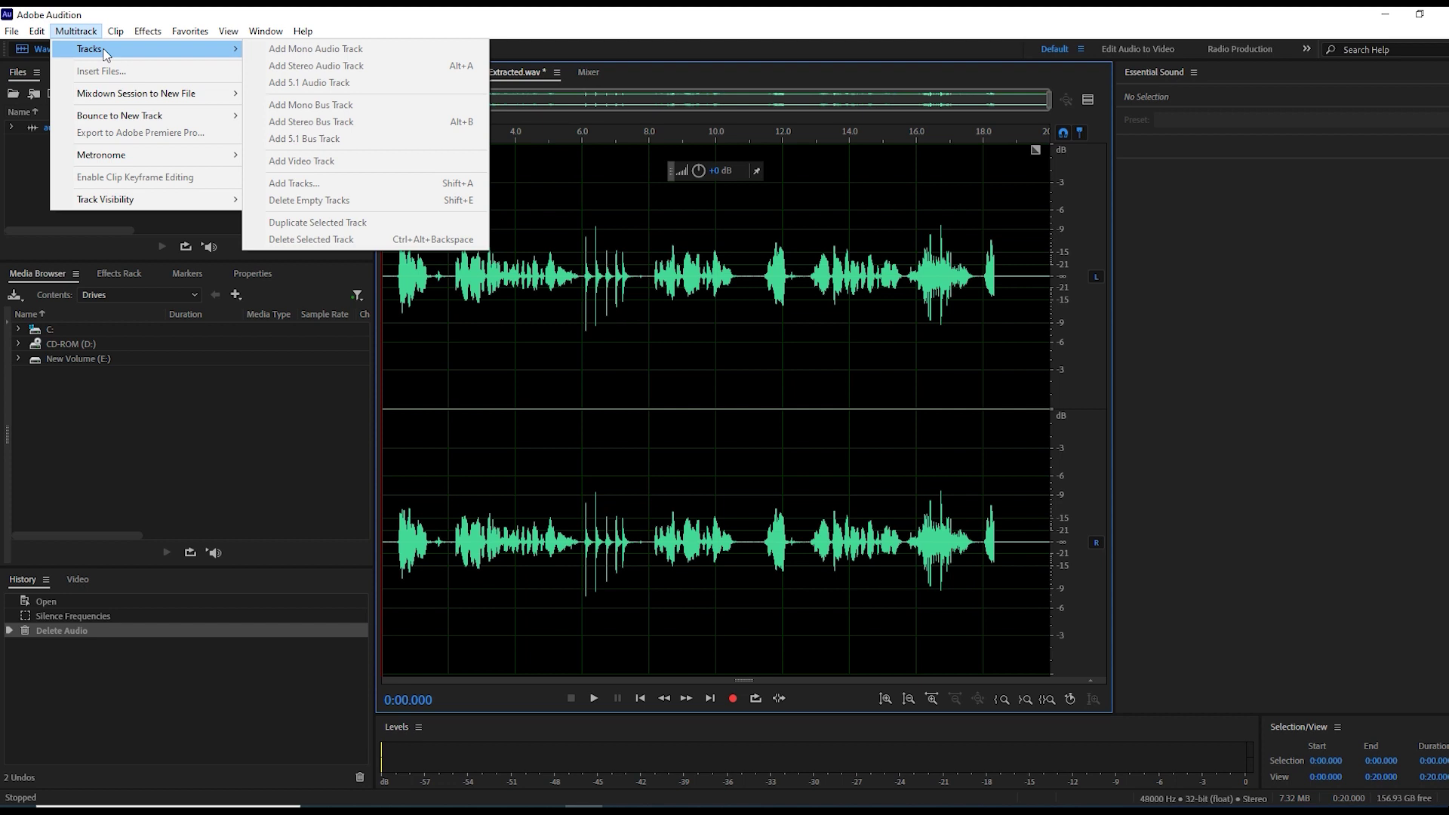
{"action": "mouse_move", "coordinate": [219, 200]}
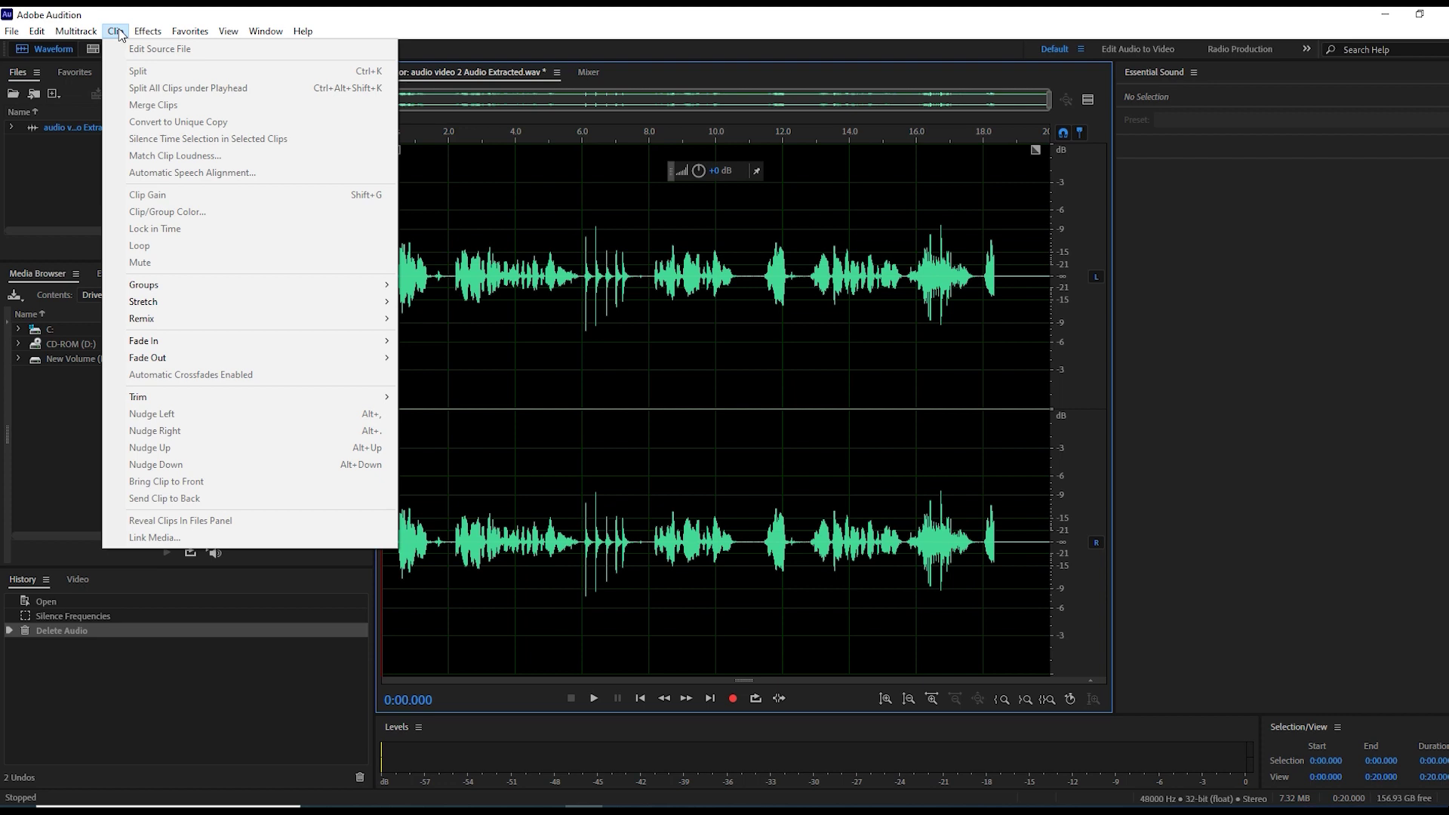
{"action": "mouse_move", "coordinate": [142, 345]}
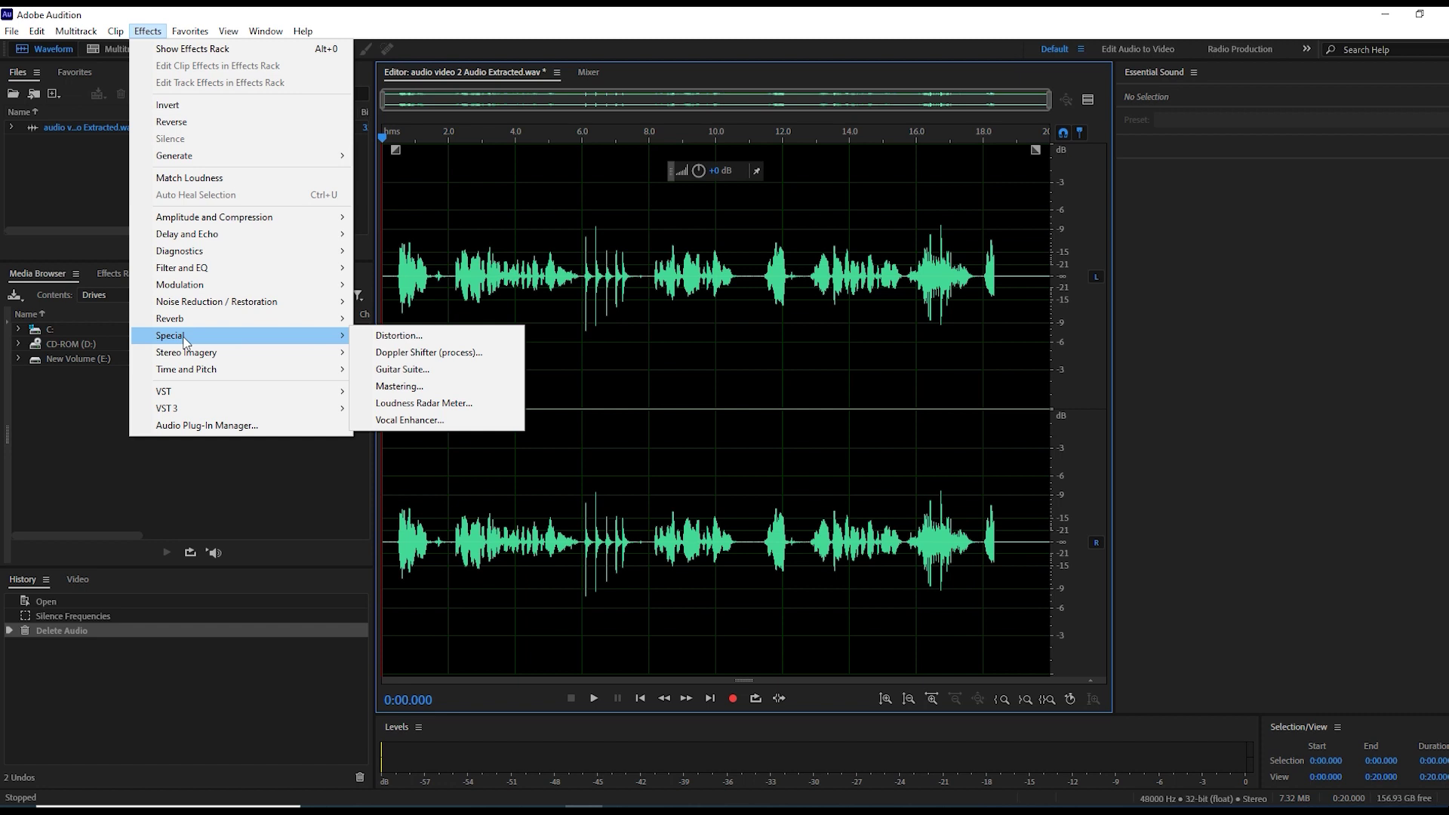
{"action": "mouse_move", "coordinate": [202, 35]}
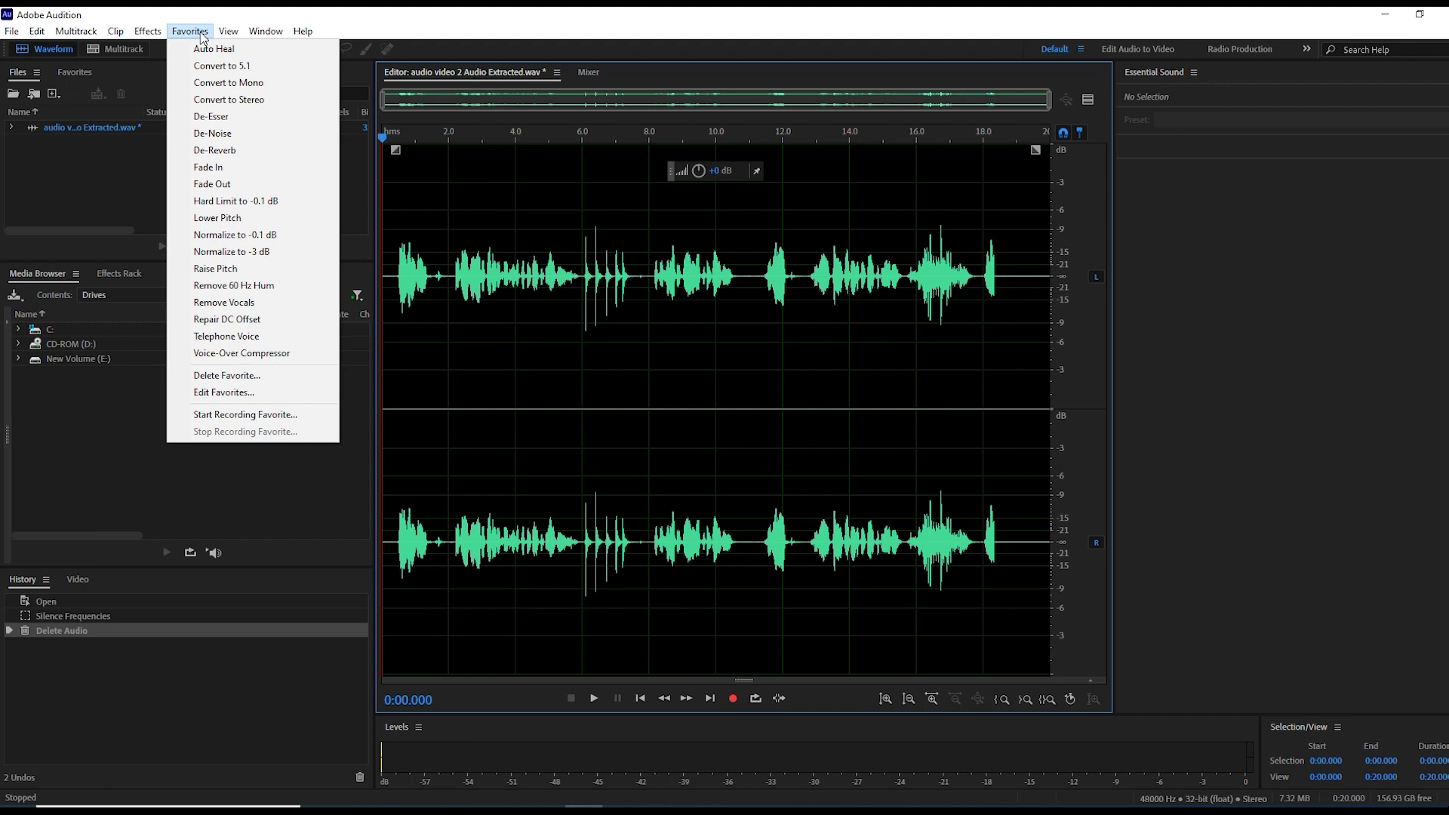
Step: Reset the Default workspace to its saved layout and show the Effects Rack
{"action": "mouse_move", "coordinate": [229, 30]}
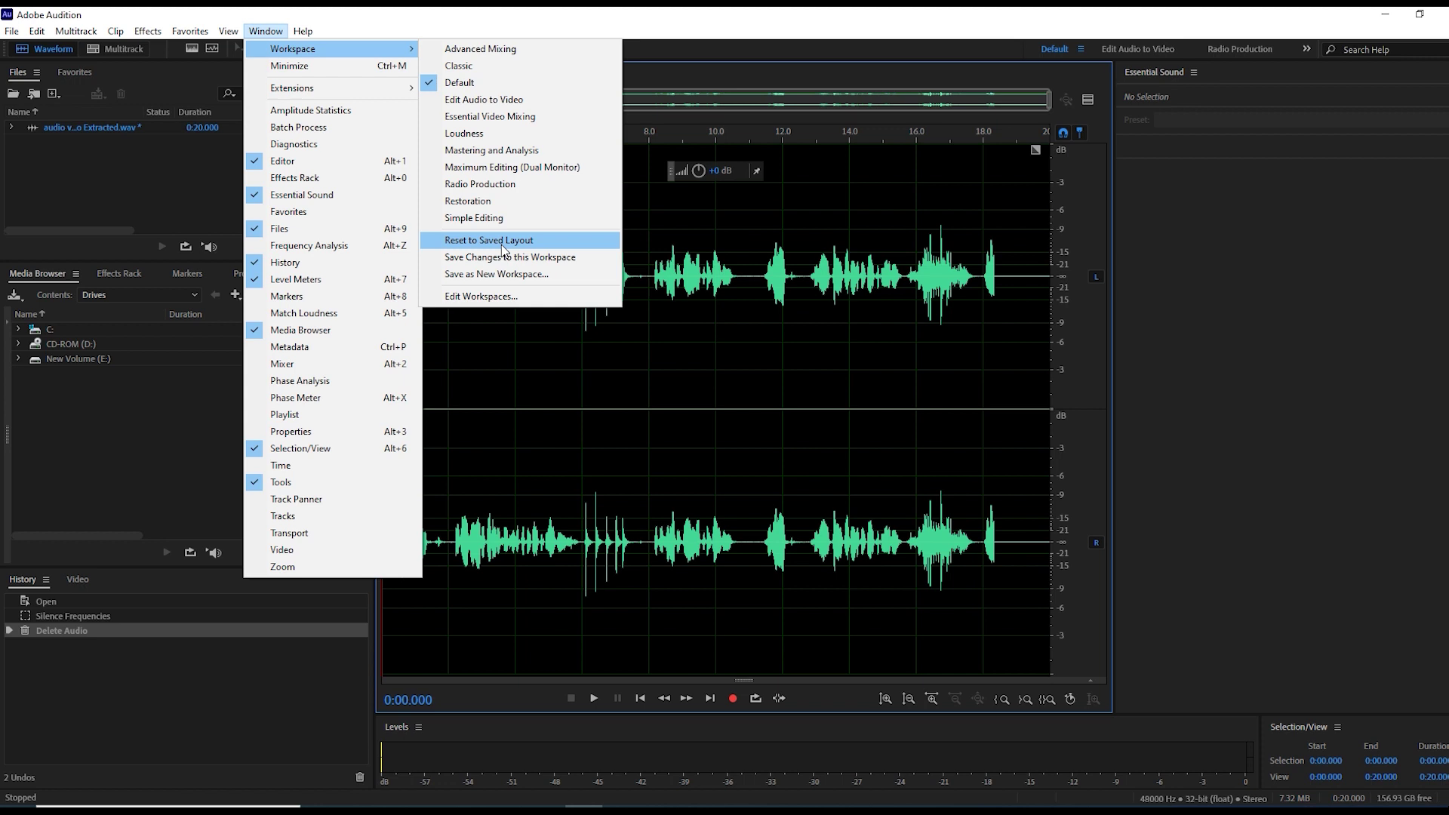
{"action": "left_click", "coordinate": [504, 242]}
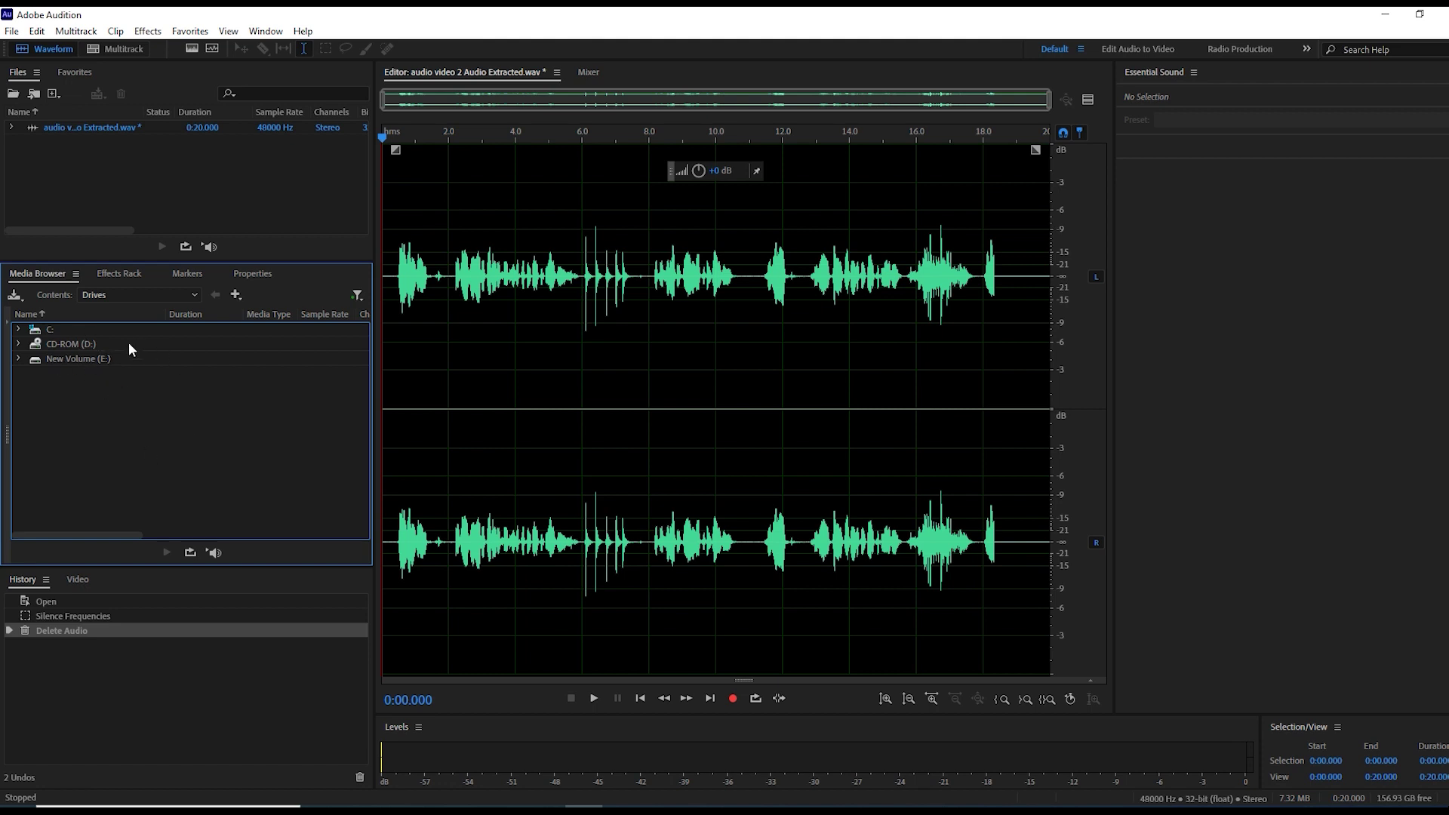
{"action": "left_click", "coordinate": [131, 281]}
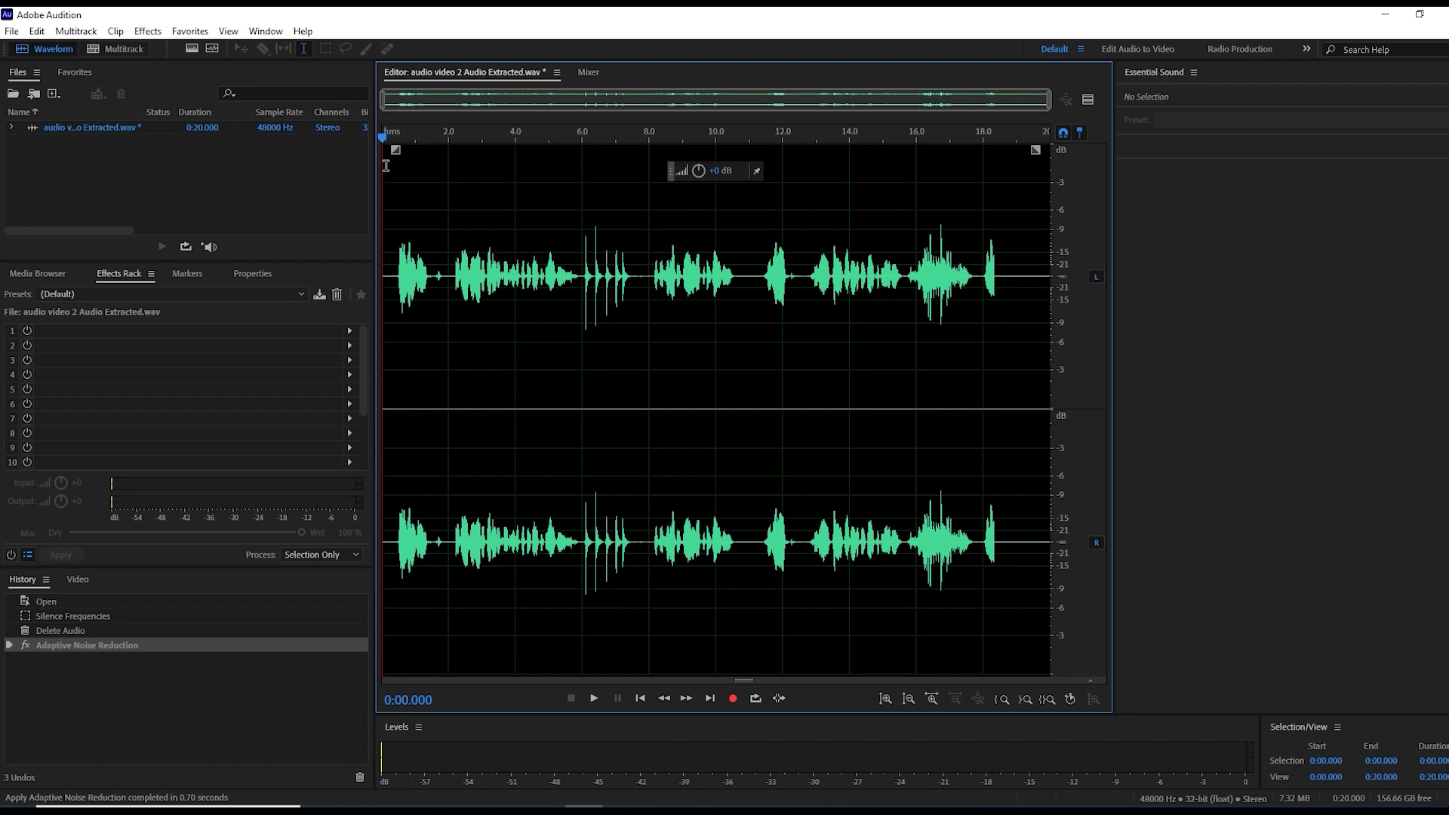
Step: Play the audio from the start through to the end to check the Adaptive Noise Reduction
{"action": "key", "text": "ctrl+z"}
{"action": "key", "text": "space"}
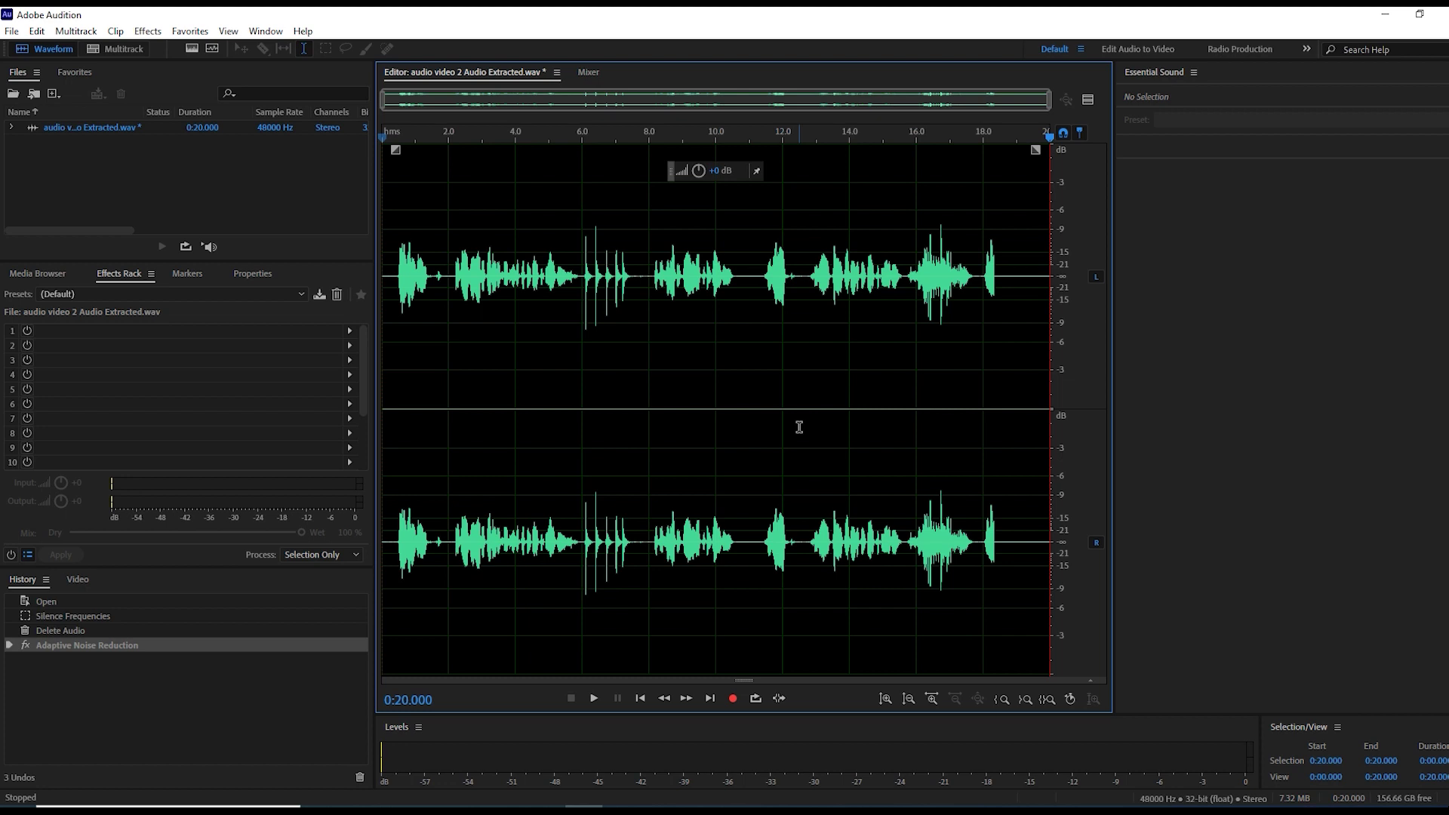
Step: Show the spectral frequency display and enlarge it until it fills the whole editor in place of the waveform
{"action": "key", "text": "shift+d"}
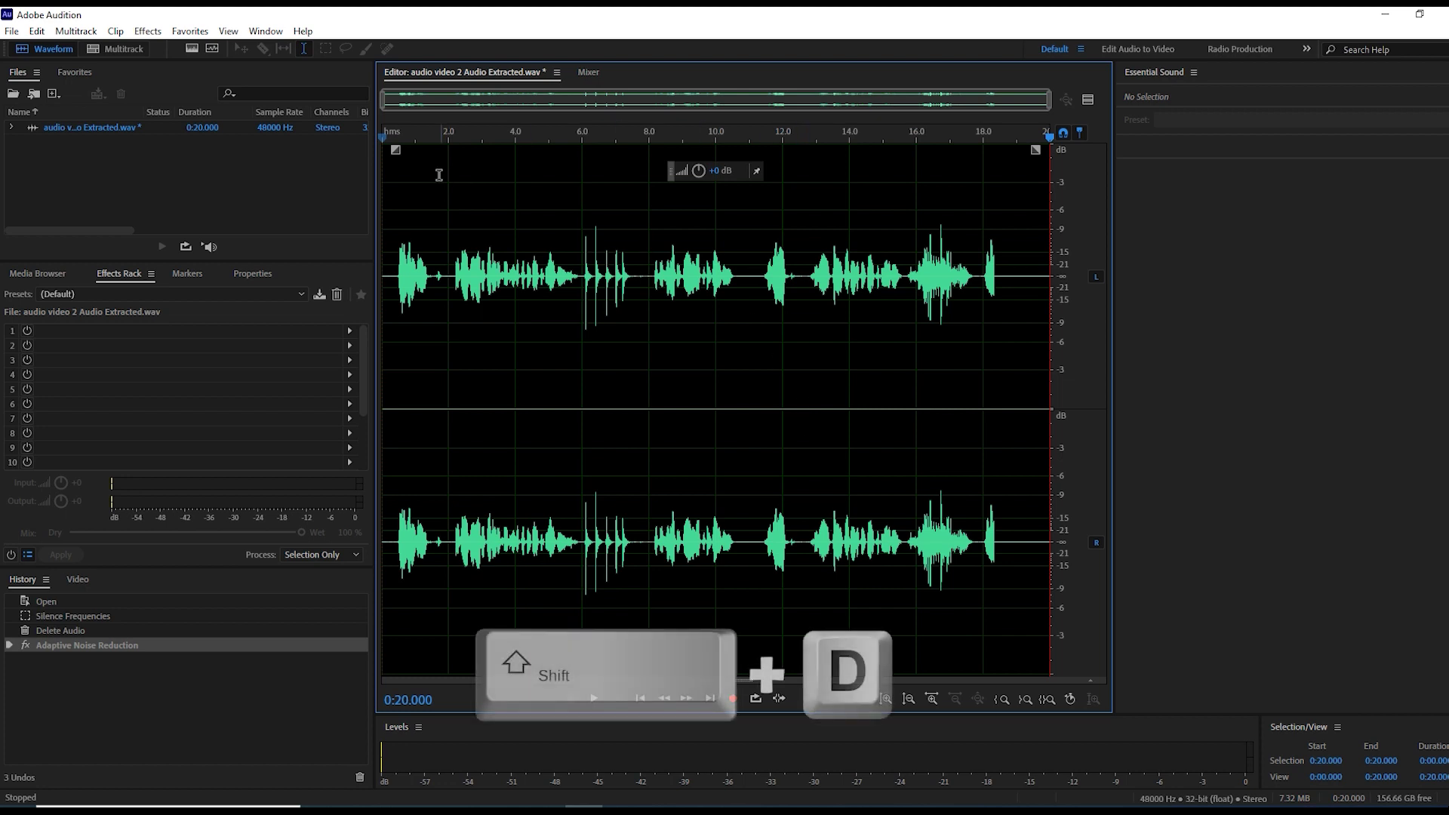
{"action": "left_click", "coordinate": [190, 50]}
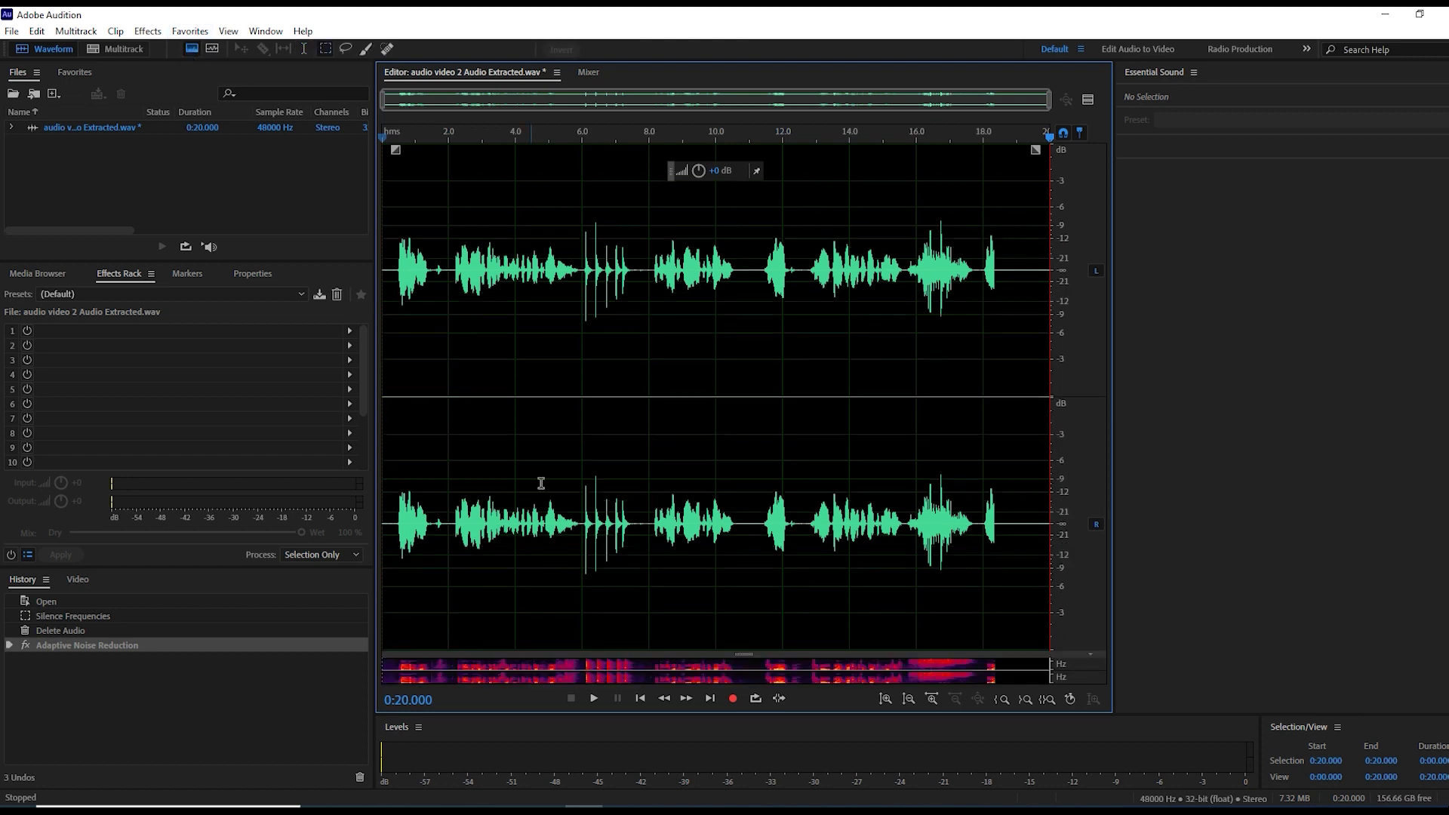
{"action": "left_click_drag", "start_coordinate": [728, 655], "coordinate": [762, 123]}
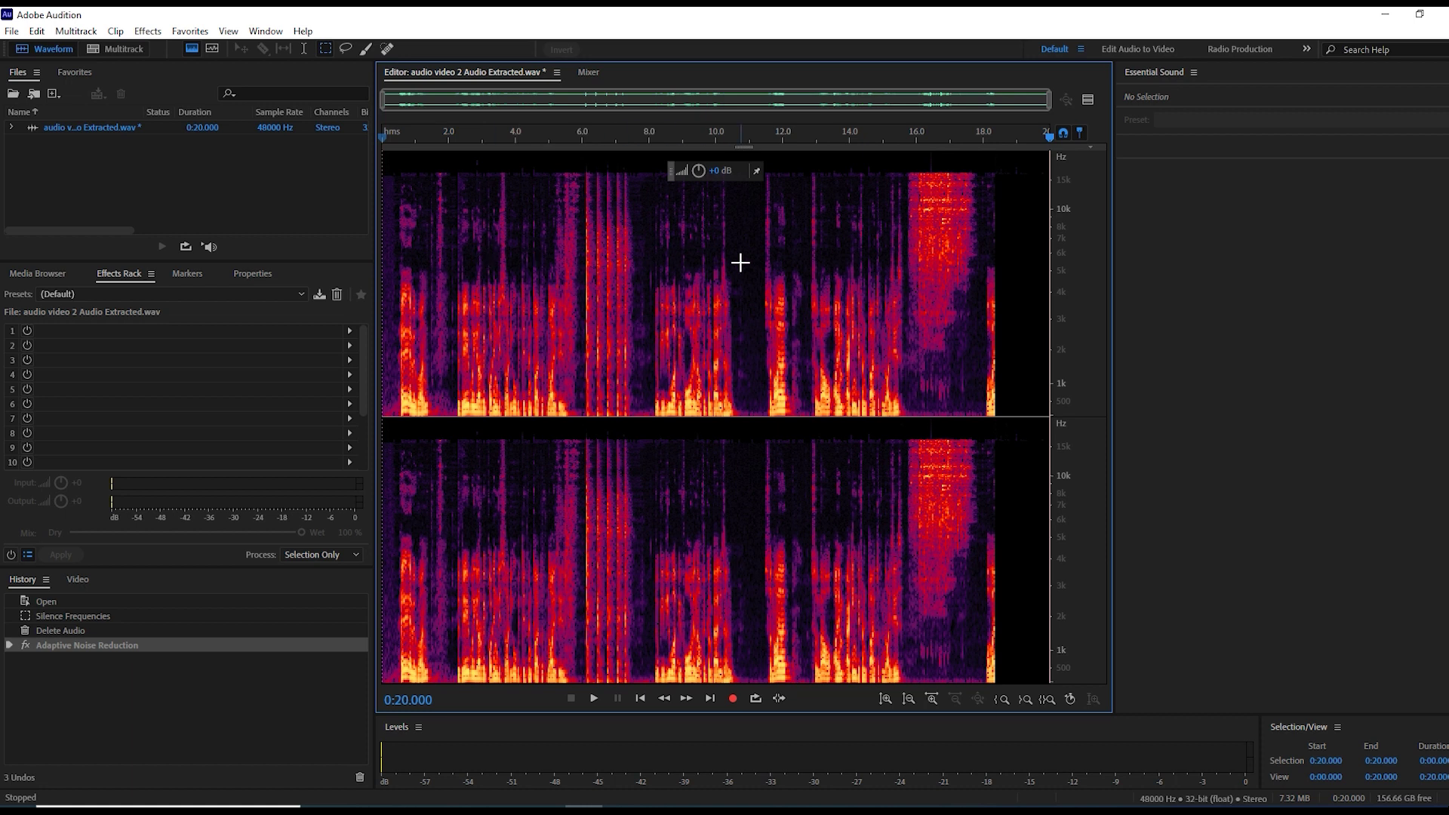
Step: Select the entire file and apply Adaptive Noise Reduction to it with the (Default) preset
{"action": "key", "text": "ctrl+a"}
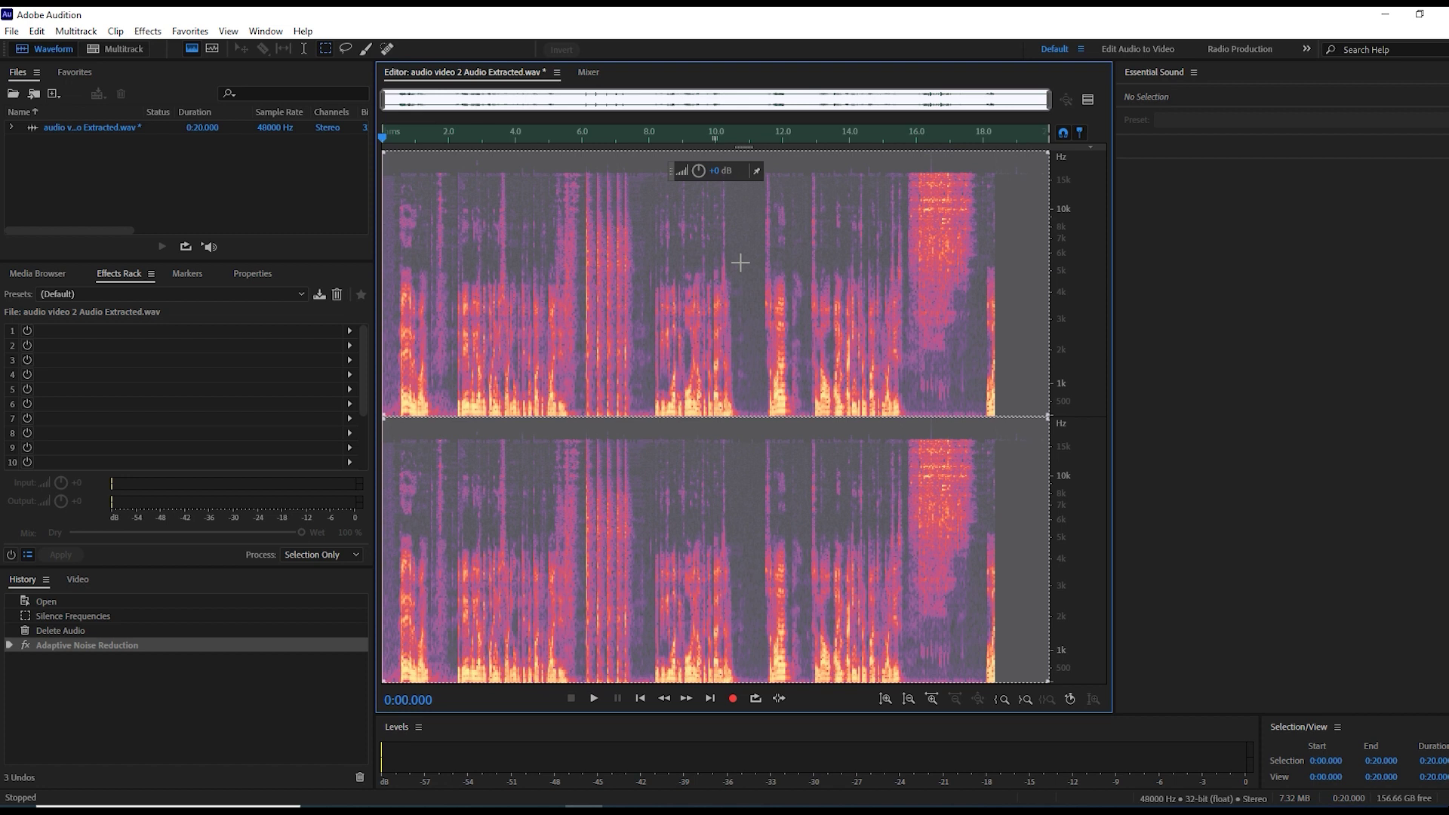
{"action": "left_click", "coordinate": [148, 31]}
{"action": "mouse_move", "coordinate": [243, 305]}
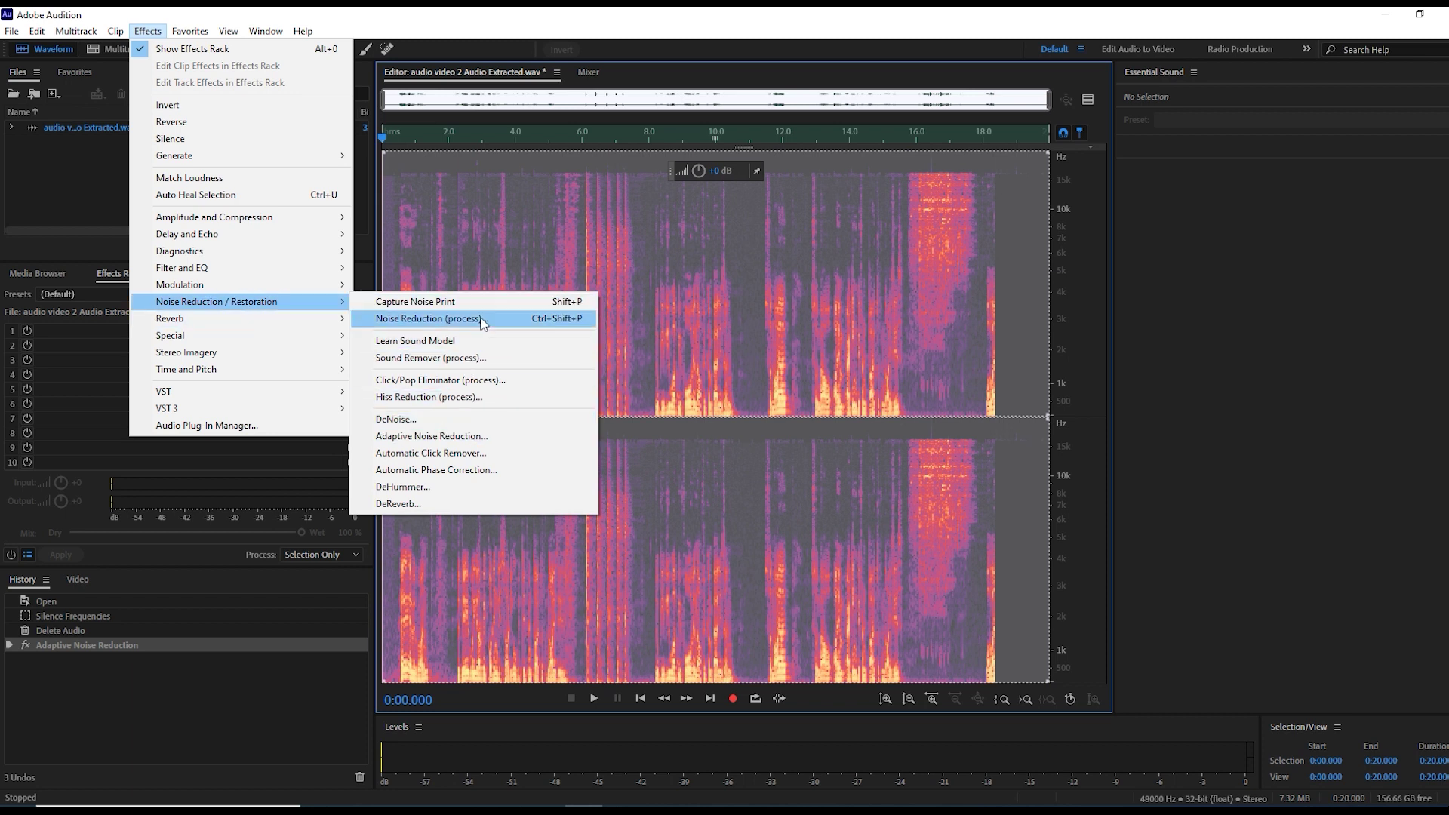
{"action": "left_click", "coordinate": [478, 440]}
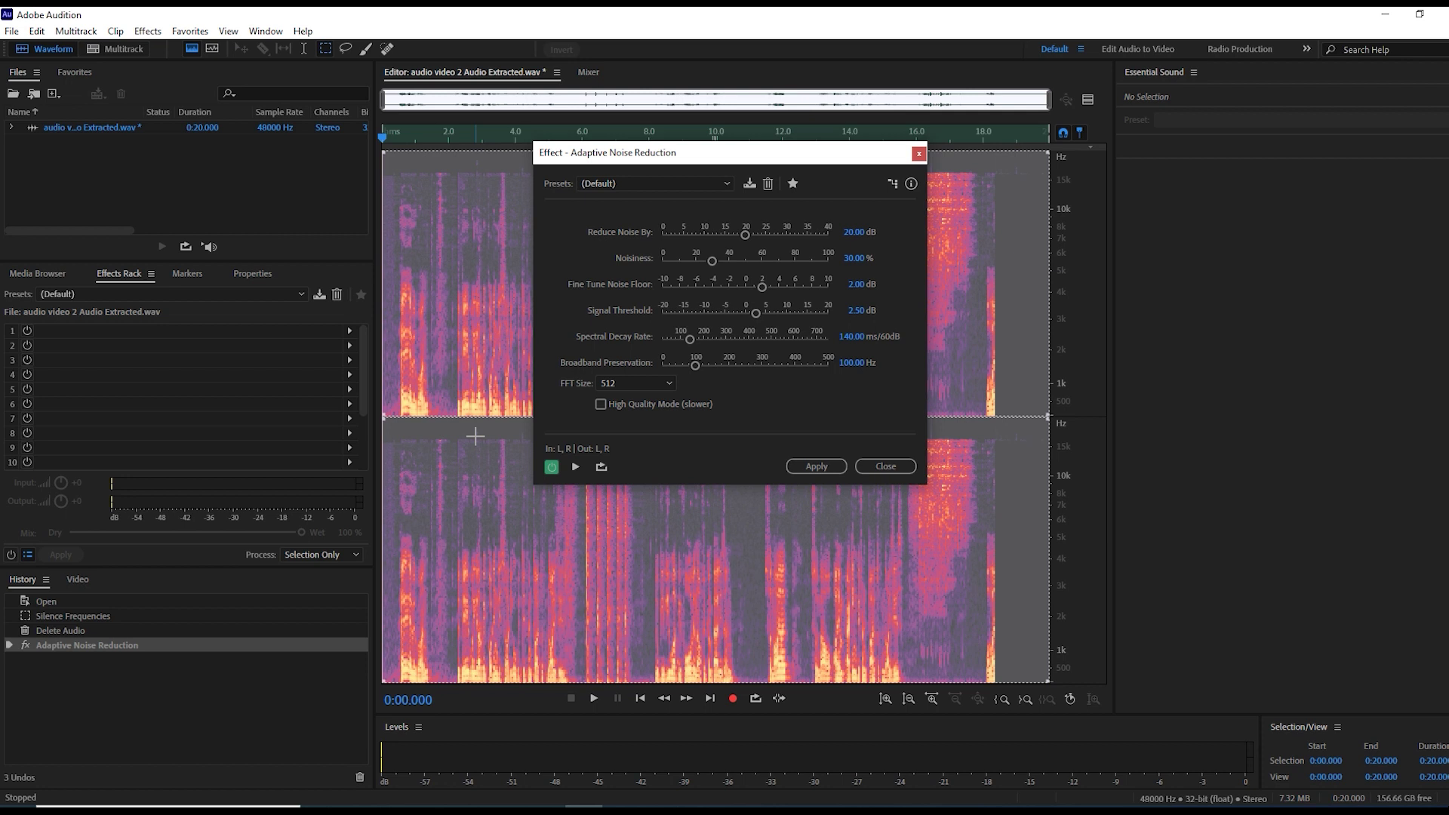
{"action": "left_click", "coordinate": [601, 188]}
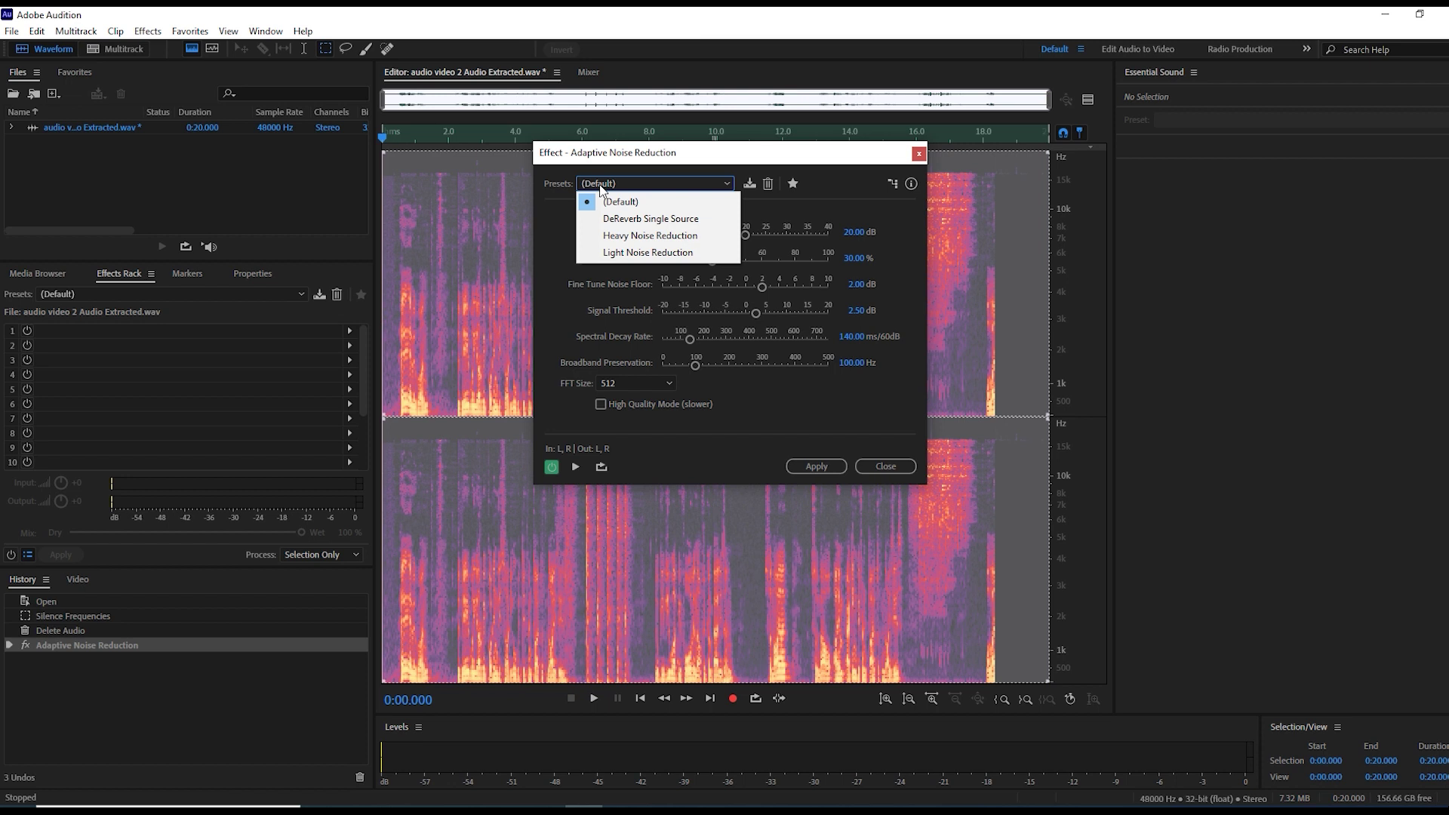
{"action": "left_click", "coordinate": [602, 189]}
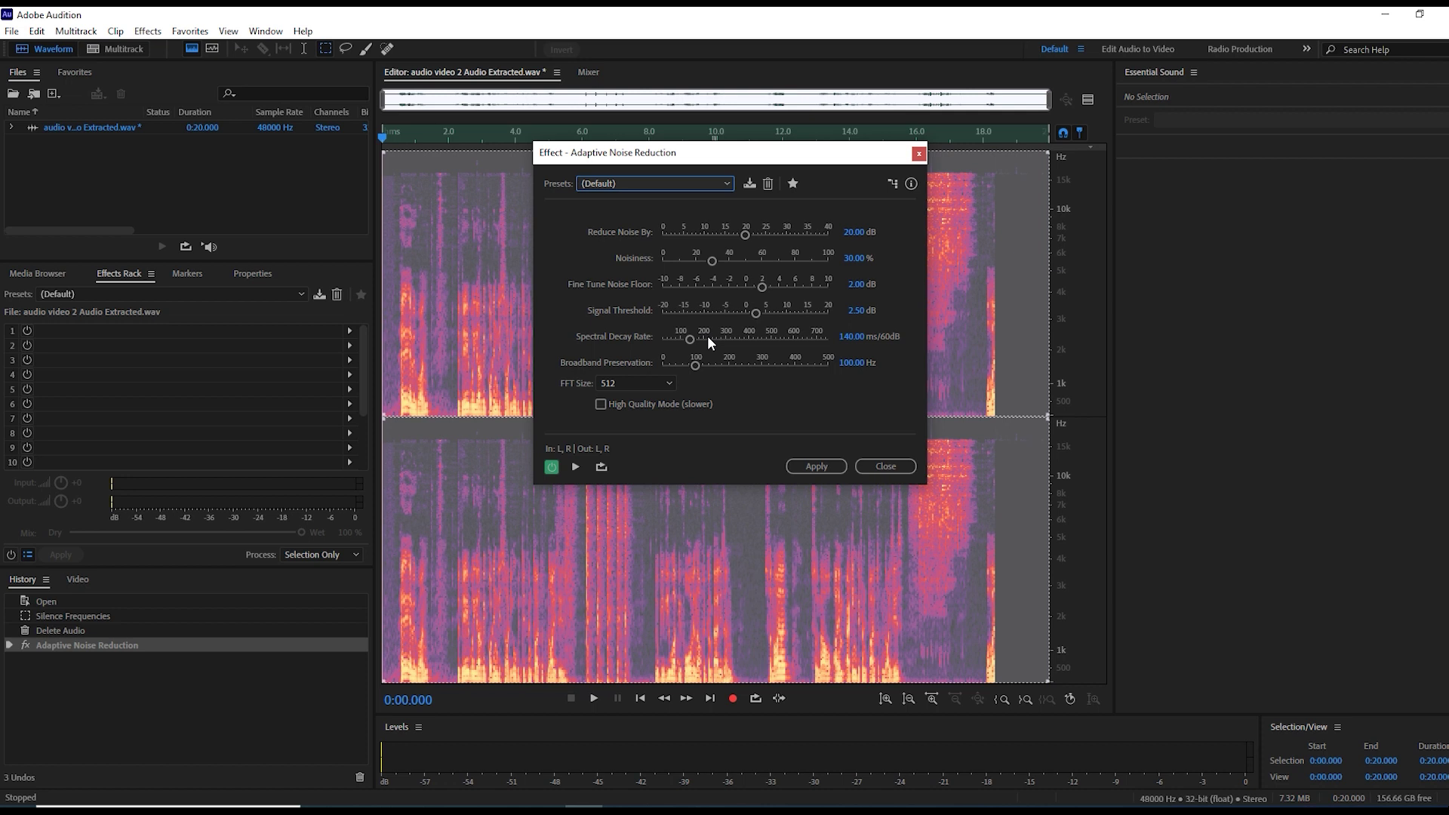
{"action": "left_click", "coordinate": [816, 466]}
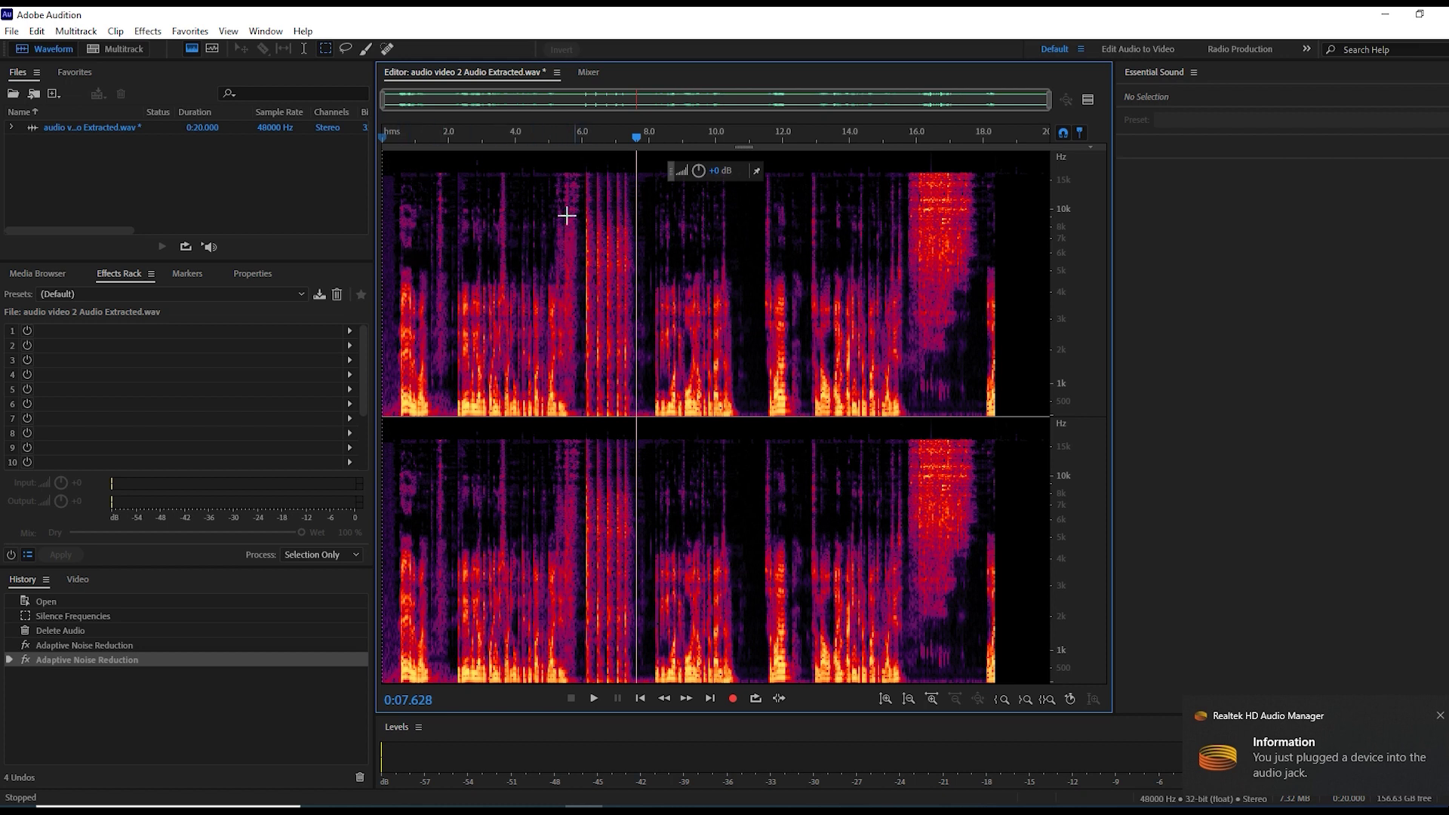
Step: Select the speech-free noise in the first 0.44 seconds of the recording and capture it as the noise print
{"action": "scroll", "coordinate": [566, 213], "scroll_direction": "up", "scroll_amount": 3}
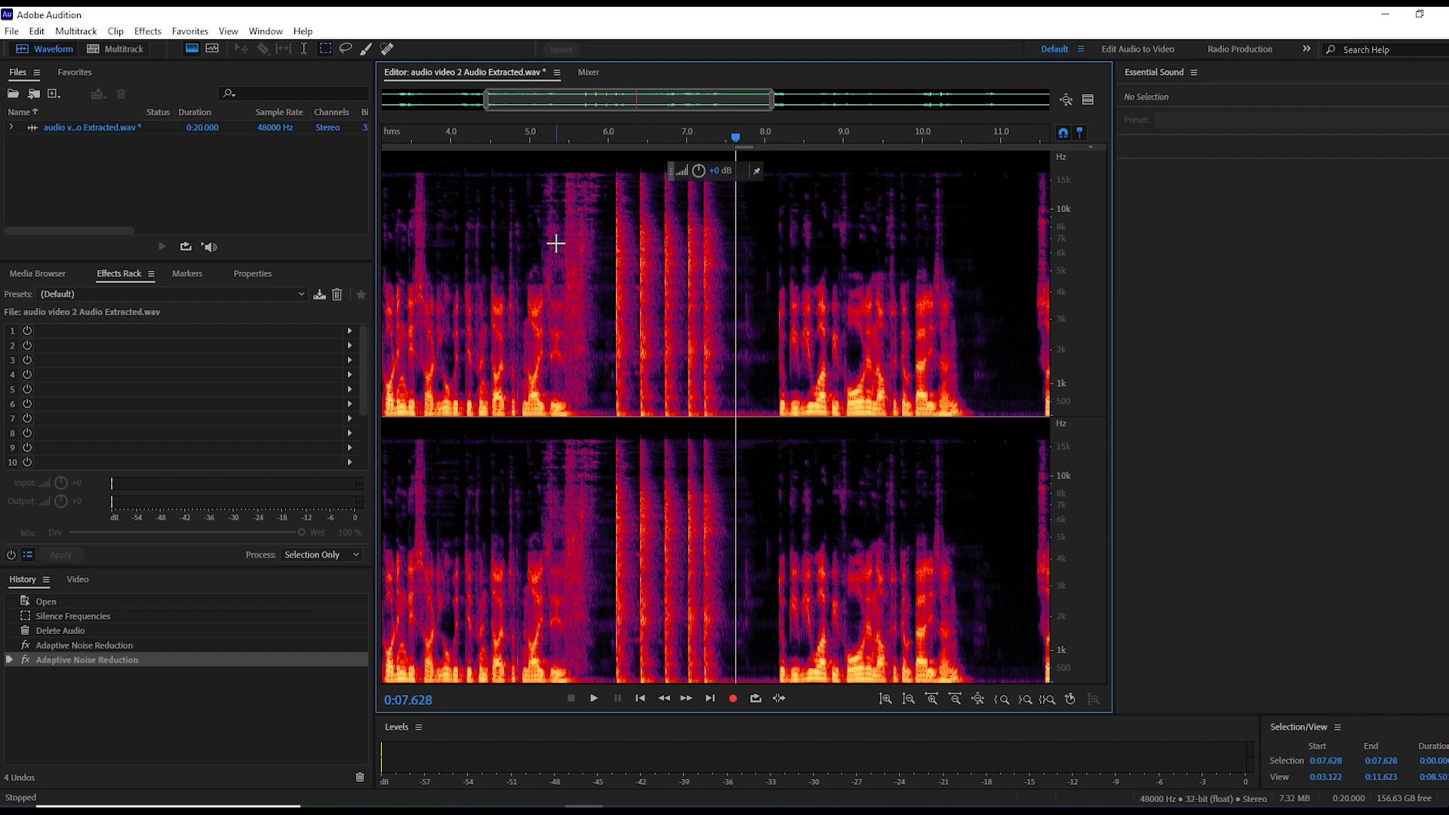
{"action": "scroll", "coordinate": [534, 249], "scroll_direction": "left", "scroll_amount": 3}
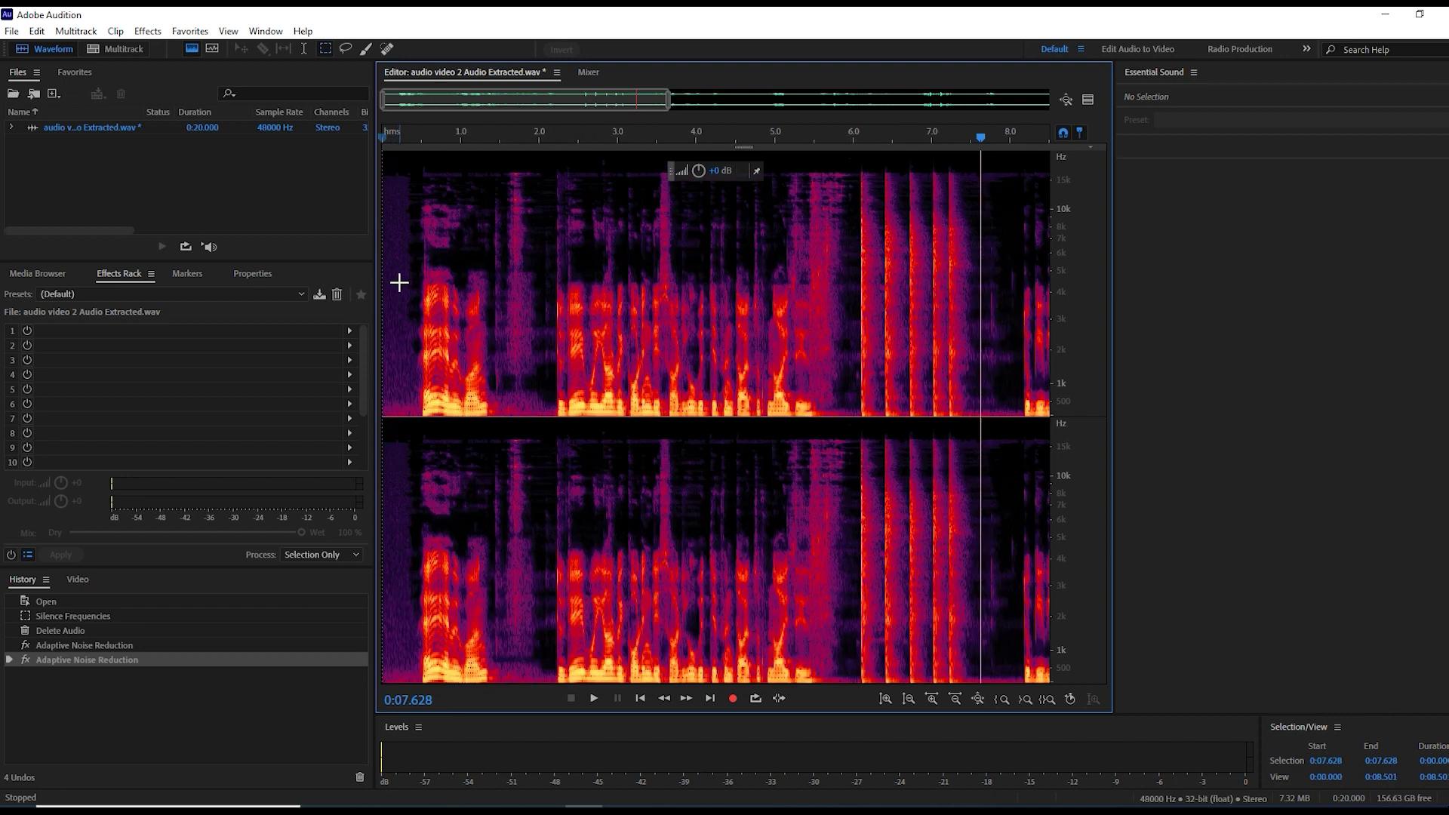
{"action": "scroll", "coordinate": [399, 283], "scroll_direction": "up", "scroll_amount": 2}
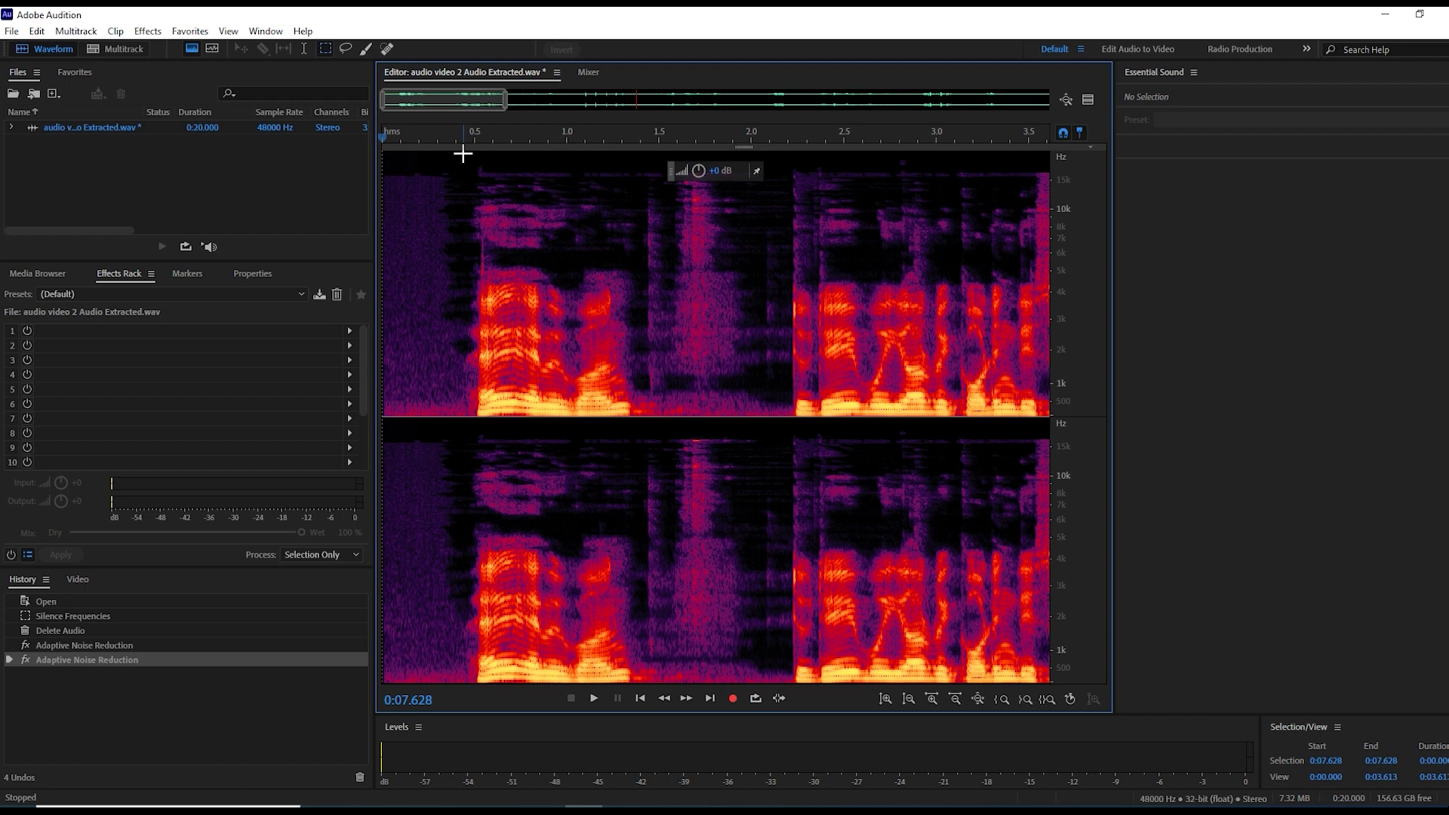
{"action": "left_click_drag", "start_coordinate": [463, 154], "coordinate": [336, 421]}
{"action": "key", "text": "shift+p"}
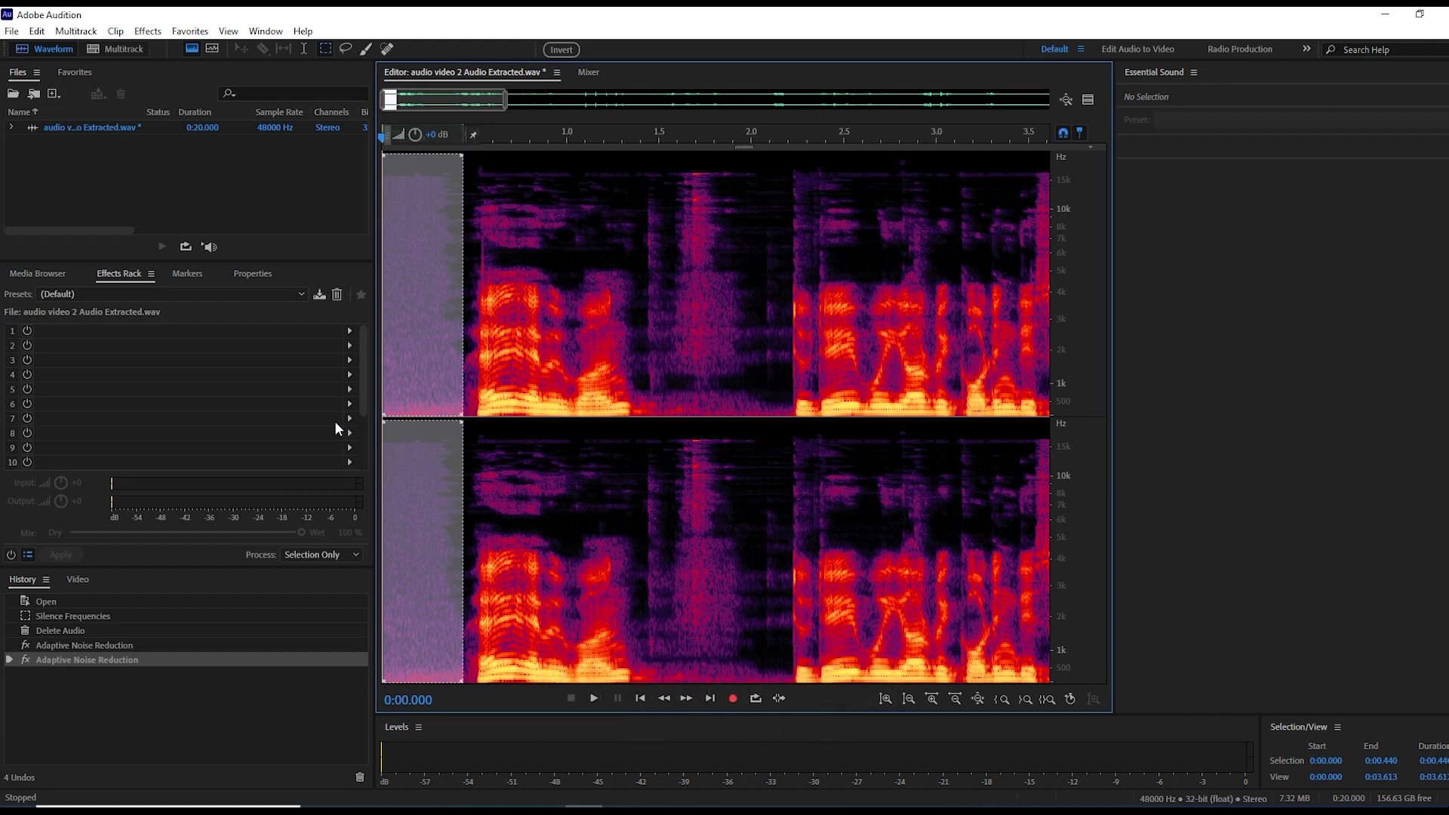
{"action": "key", "text": "shift+p"}
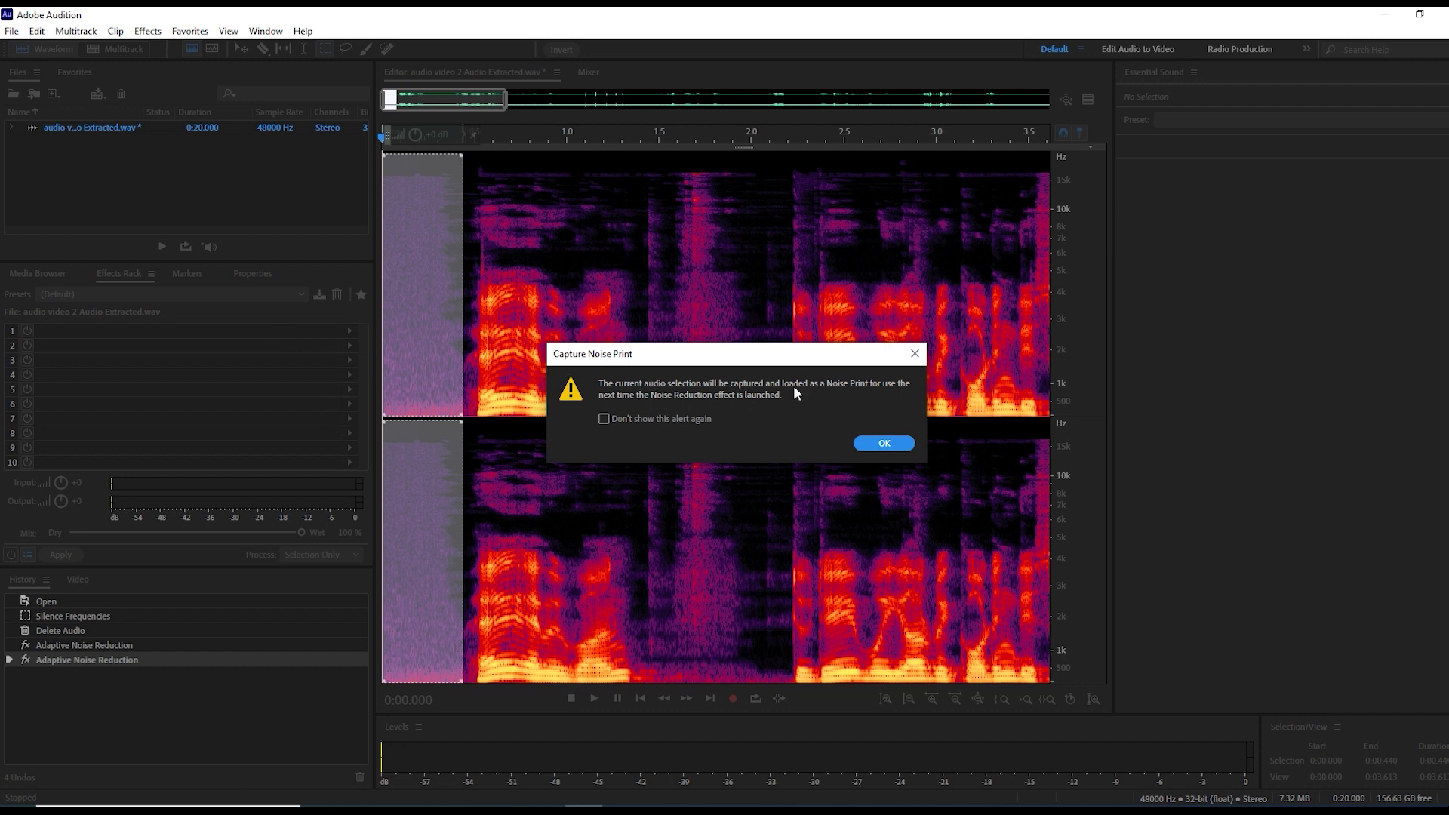
{"action": "left_click", "coordinate": [912, 353]}
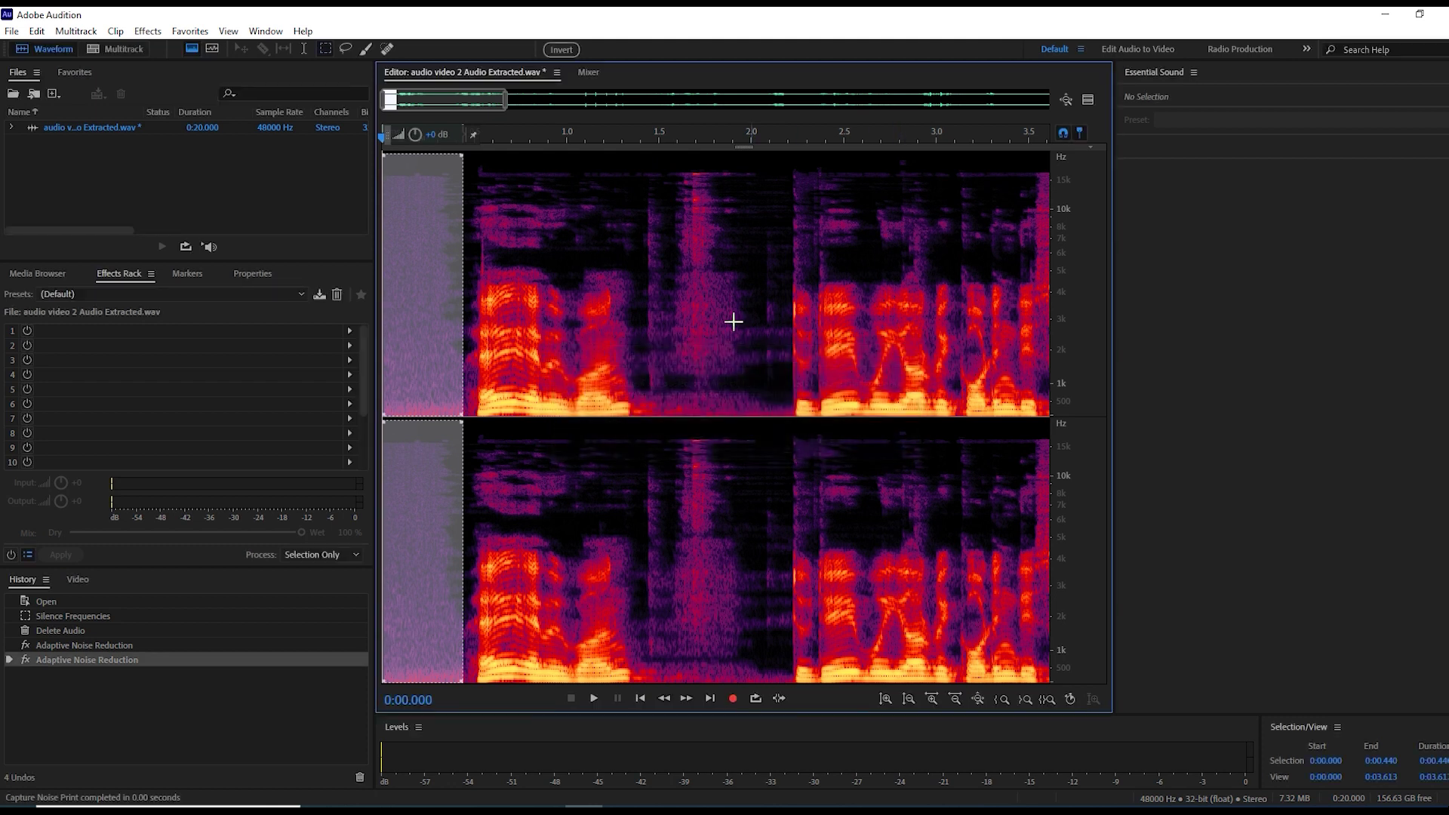
{"action": "left_click", "coordinate": [148, 31]}
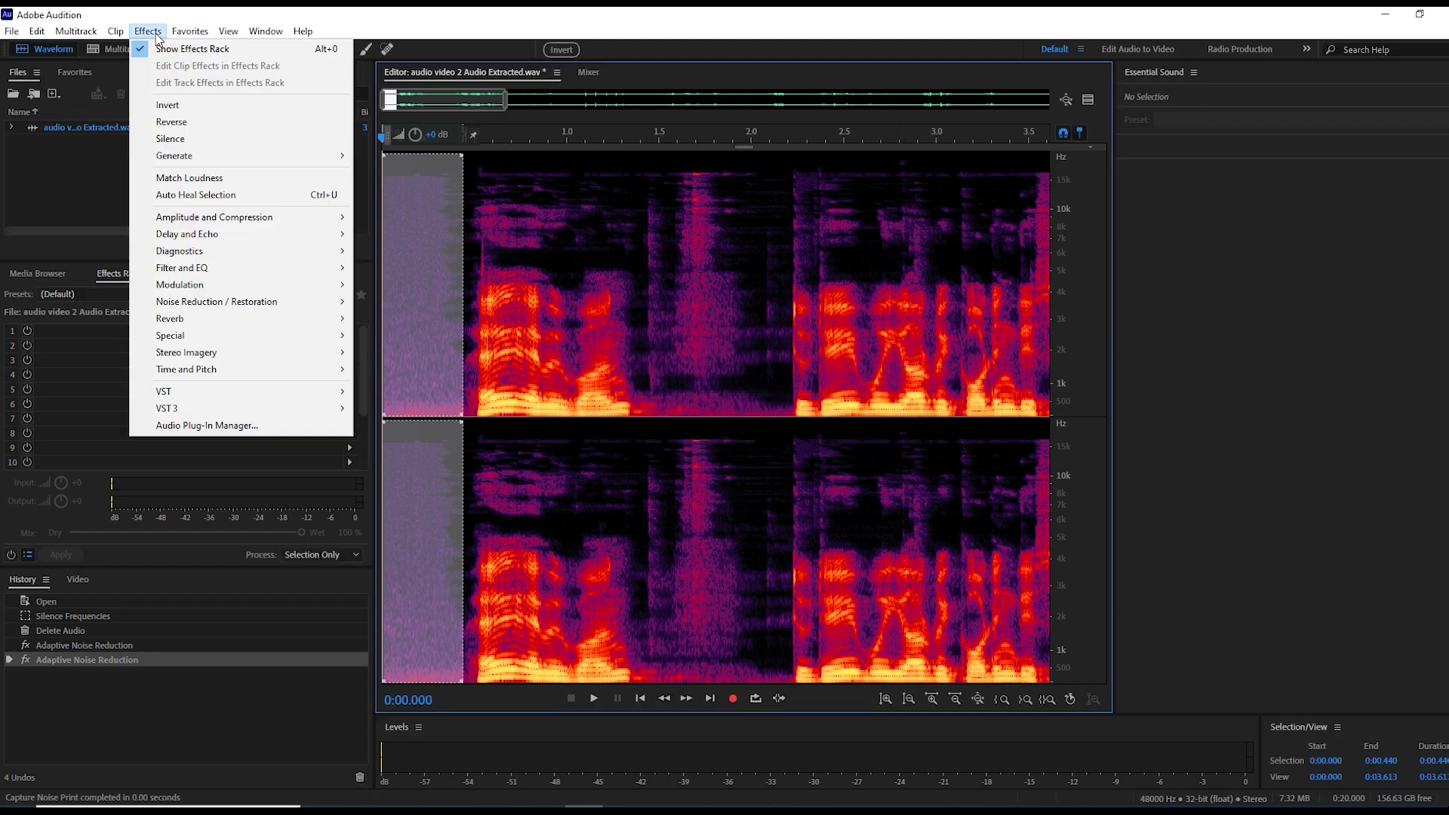
{"action": "mouse_move", "coordinate": [234, 304]}
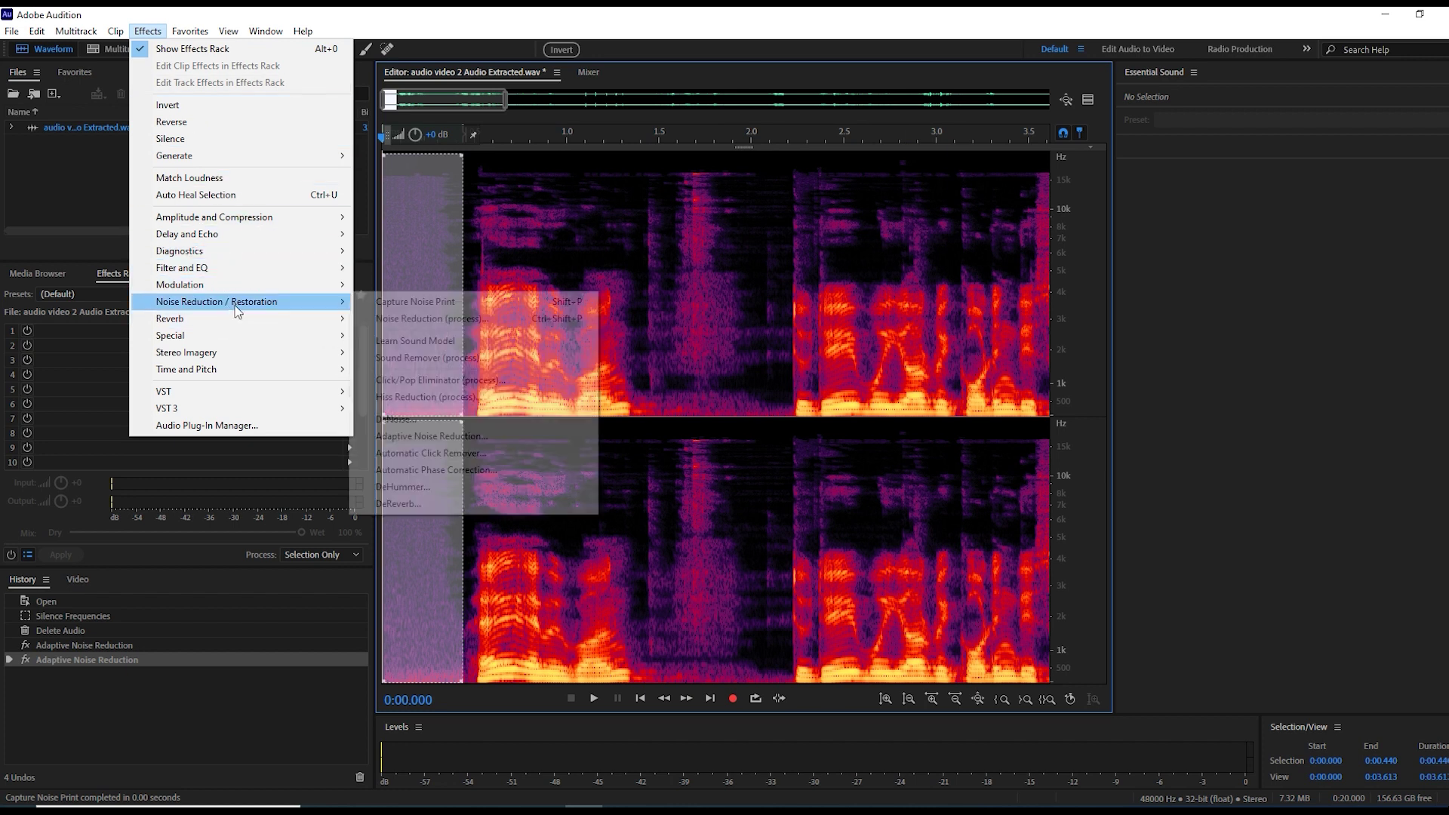
{"action": "left_click", "coordinate": [390, 299]}
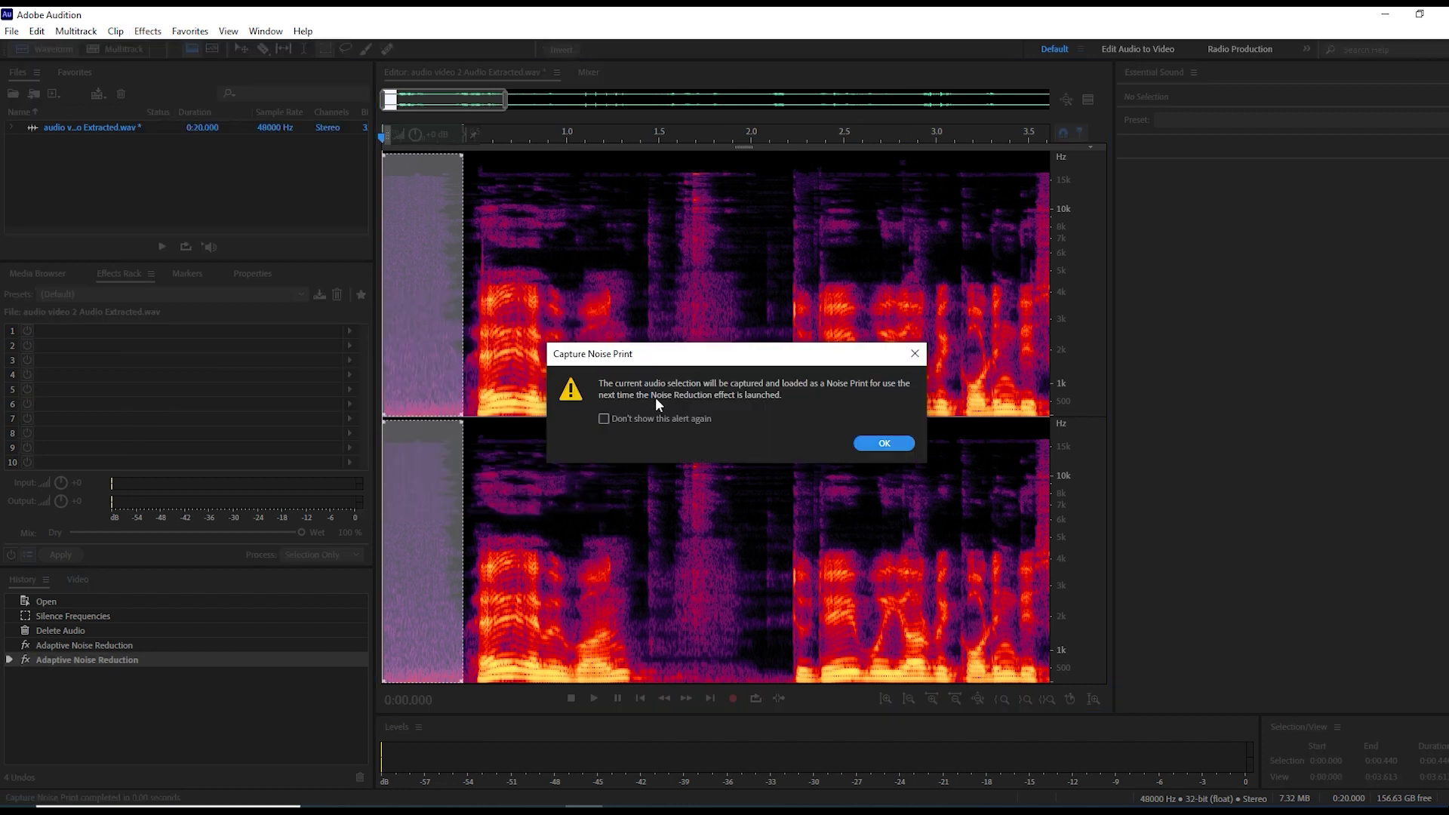
{"action": "left_click", "coordinate": [858, 443]}
Step: Select the entire file and apply the Noise Reduction process with the captured noise print at 50 % and 16 dB
{"action": "key", "text": "ctrl+a"}
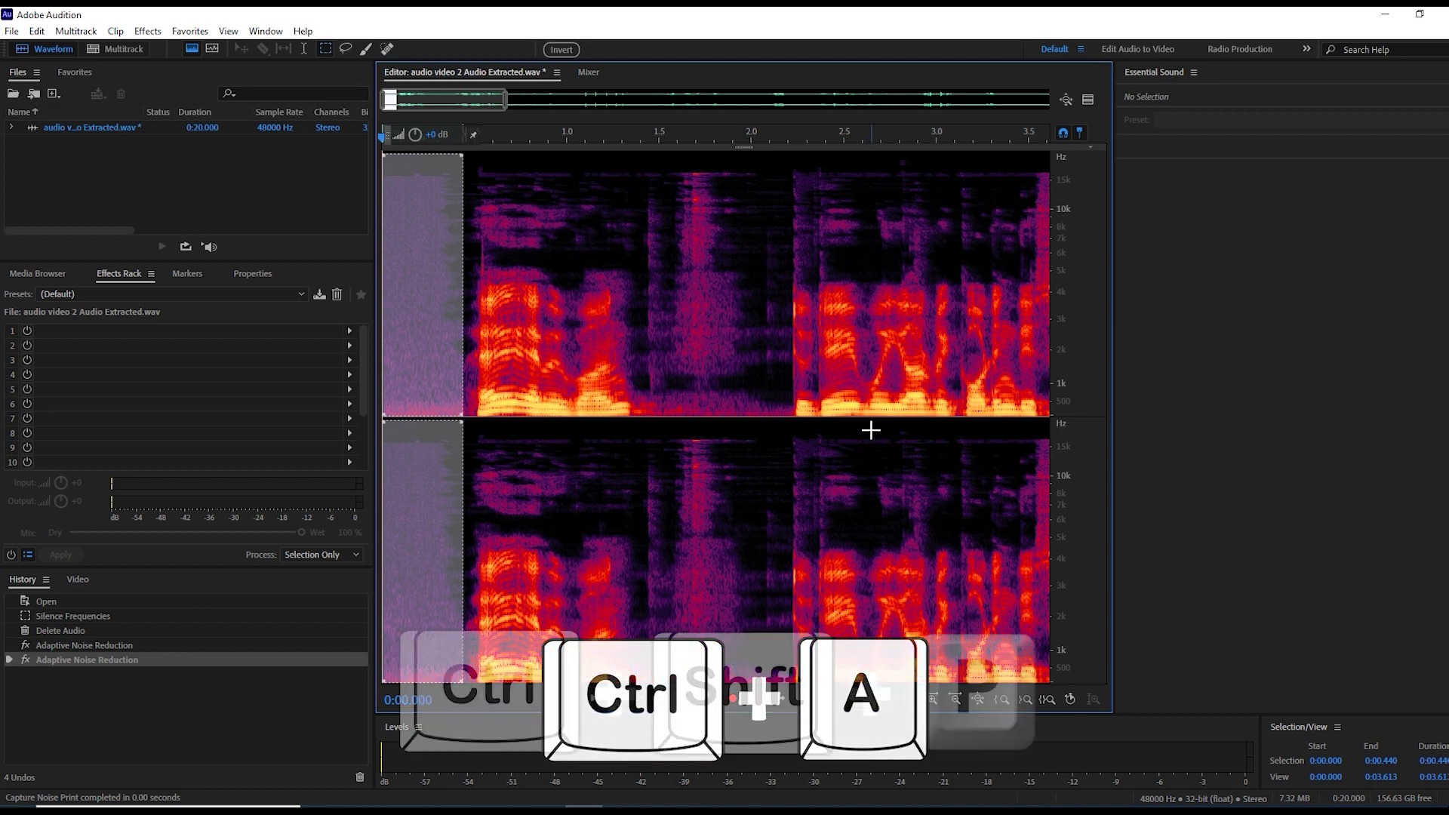
{"action": "key", "text": "ctrl+a"}
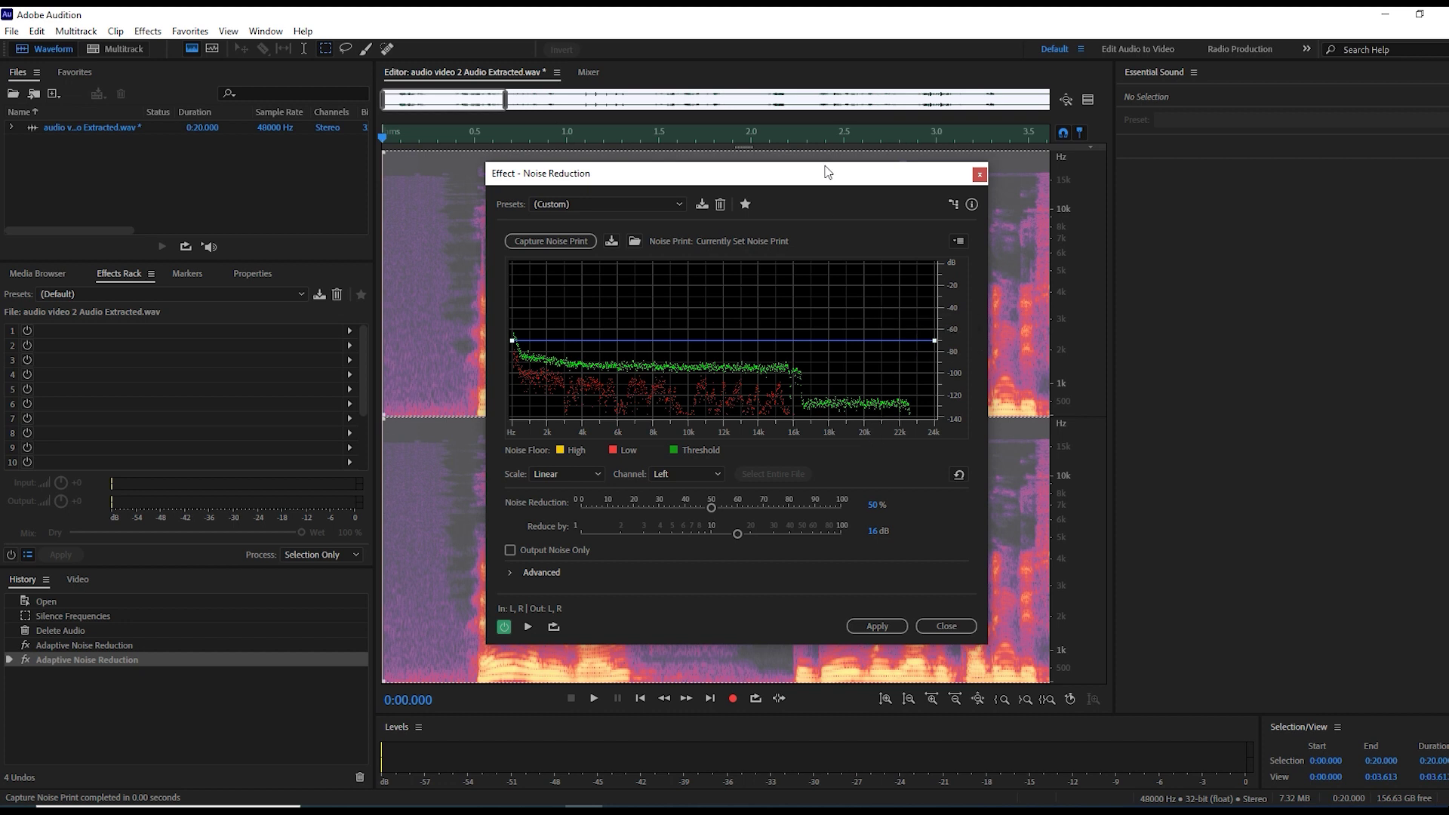
{"action": "left_click_drag", "start_coordinate": [825, 182], "coordinate": [810, 128]}
{"action": "left_click", "coordinate": [657, 150]}
{"action": "left_click", "coordinate": [656, 149]}
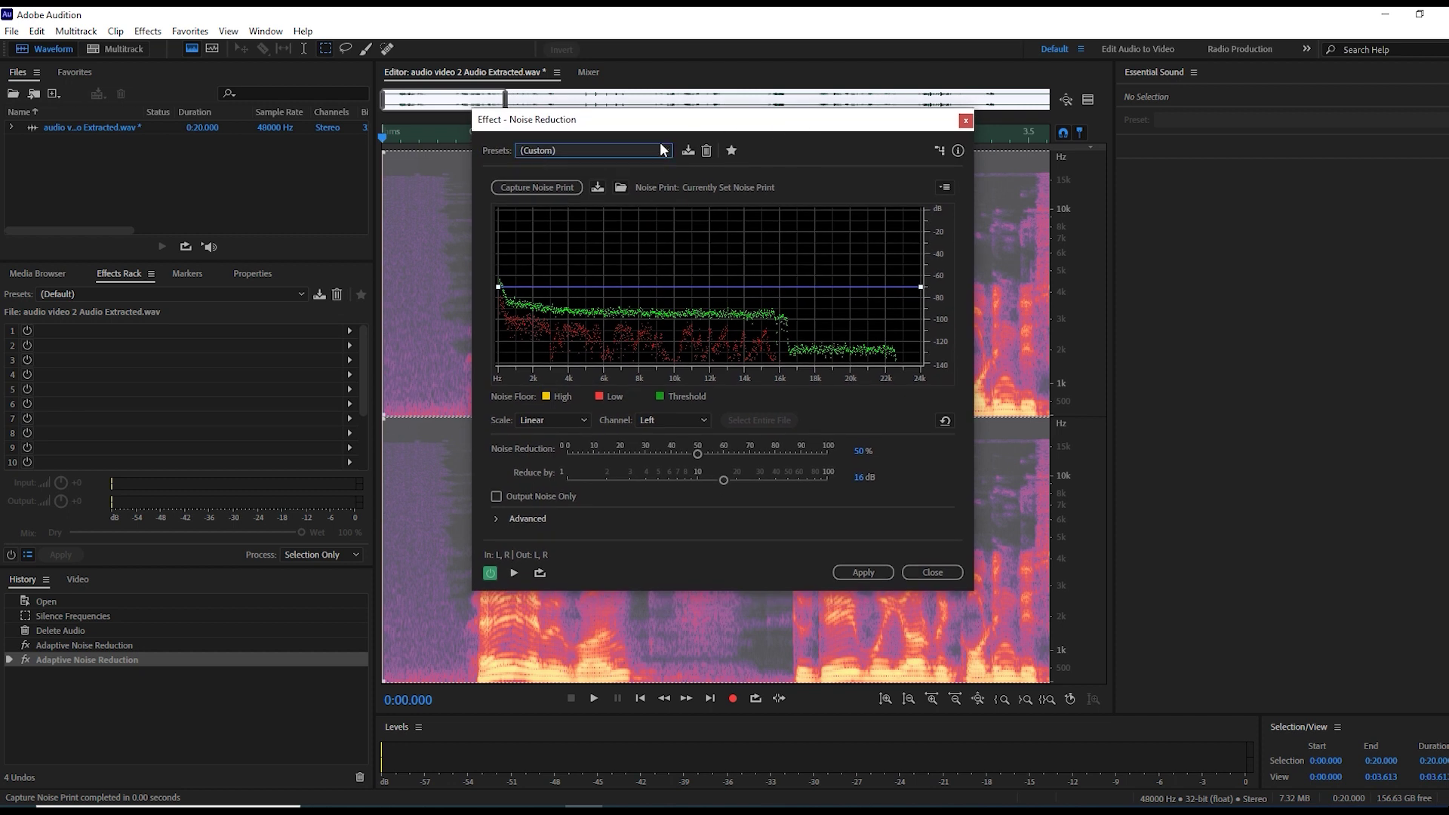
{"action": "left_click", "coordinate": [864, 572]}
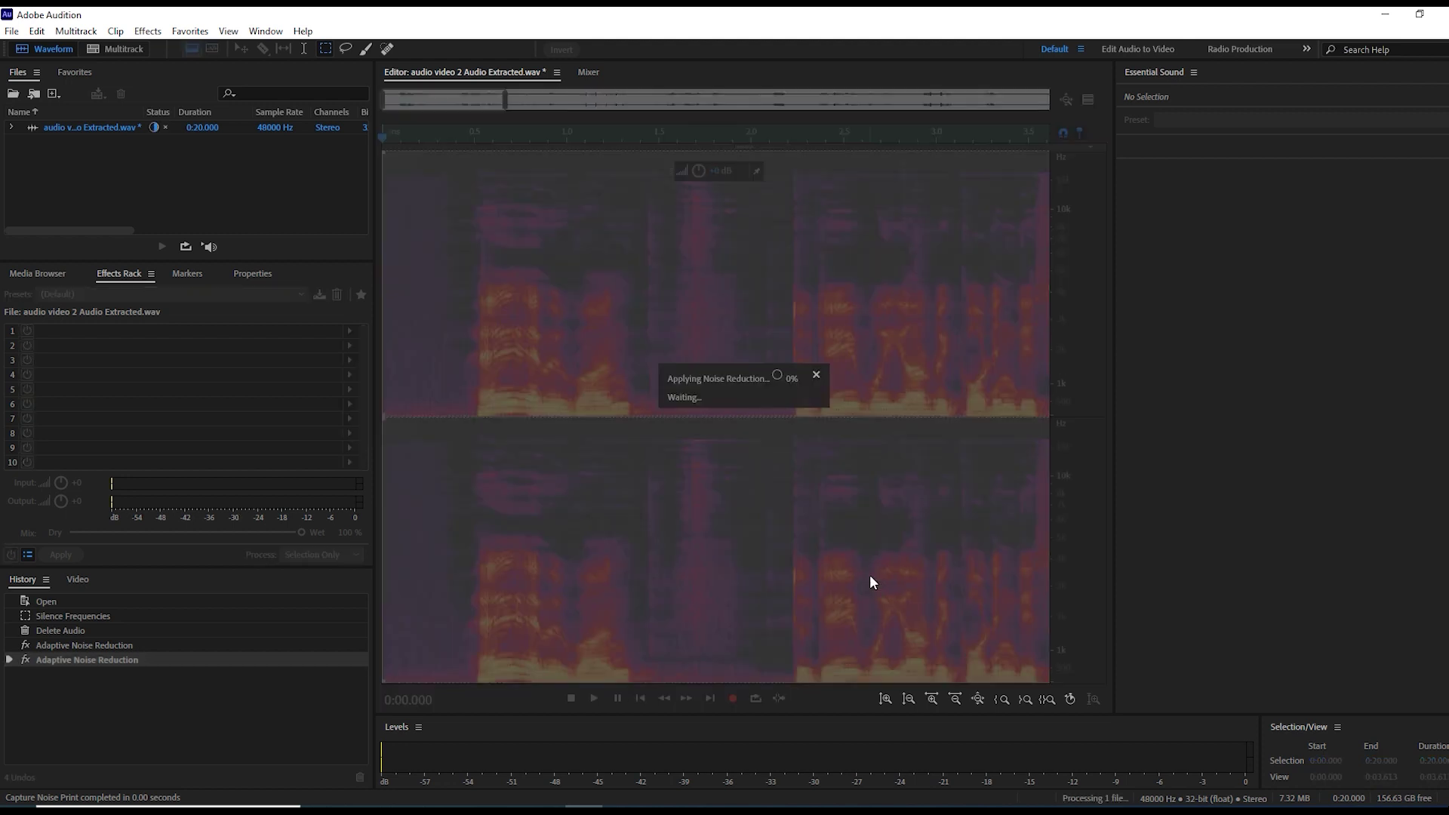
Step: Examine the cleaned spectrogram from the opening silence to about 10 seconds and play the audio to hear the remaining noise
{"action": "scroll", "coordinate": [609, 307], "scroll_direction": "down", "scroll_amount": 5}
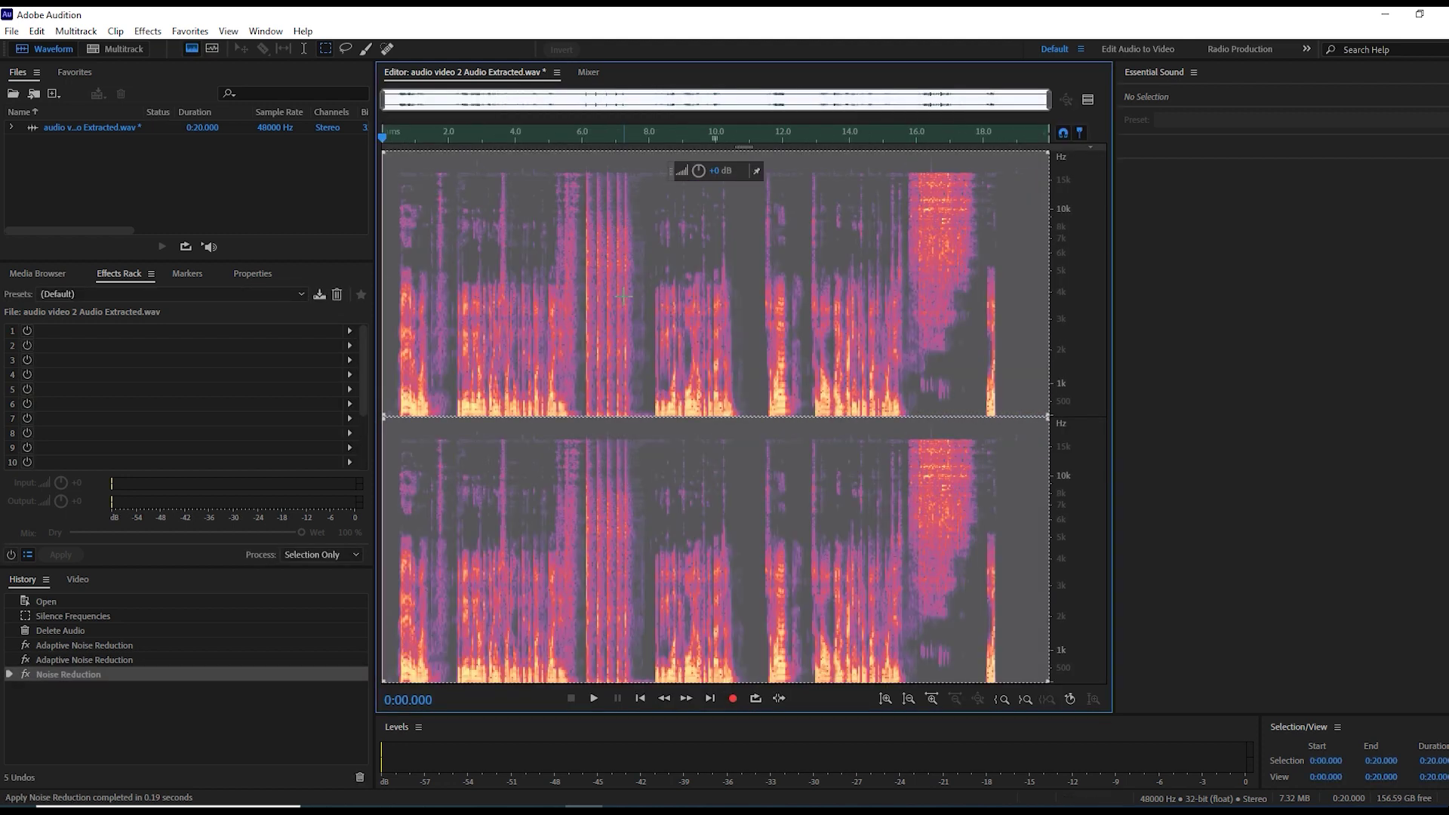
{"action": "left_click", "coordinate": [393, 279]}
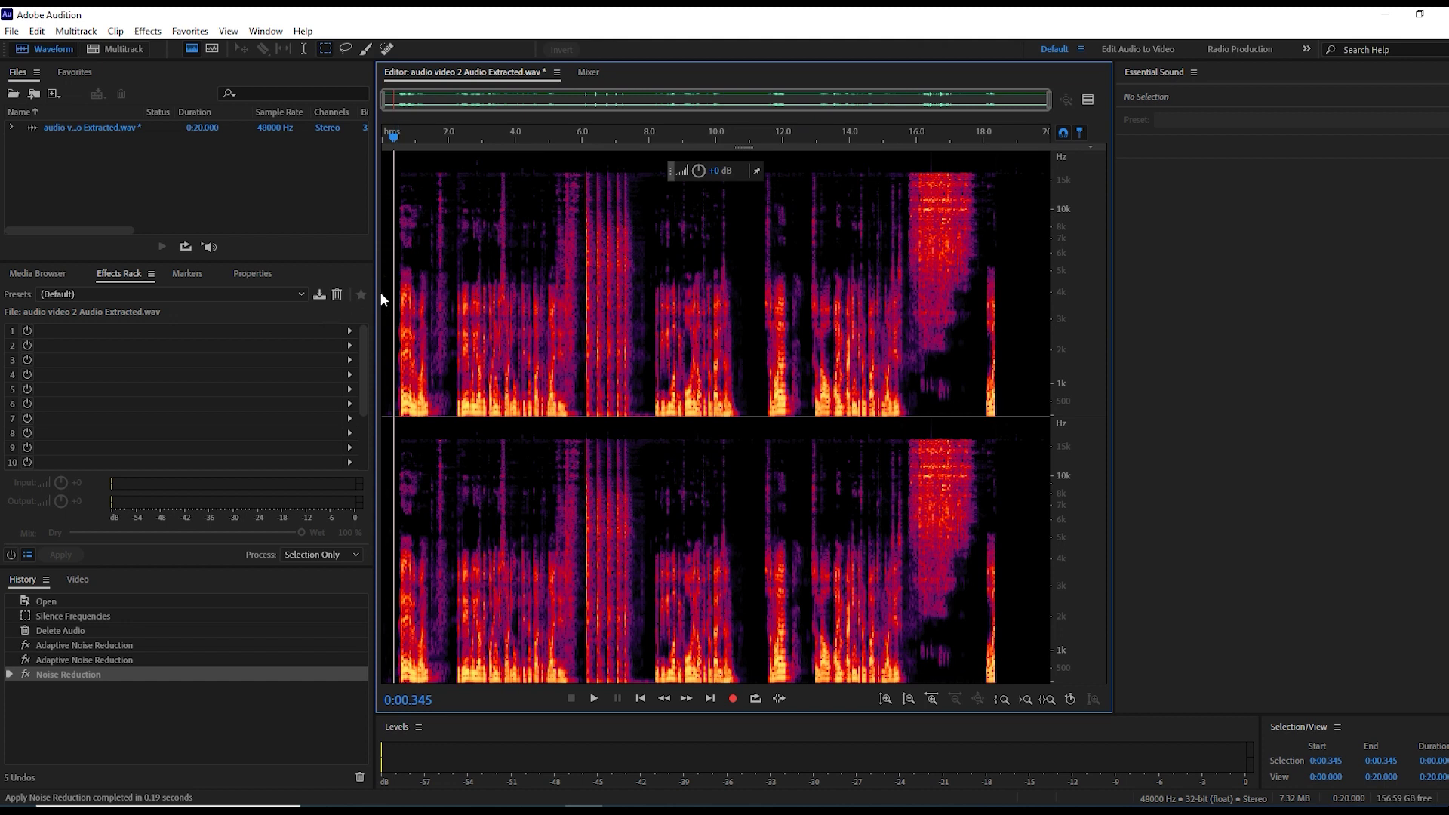
{"action": "scroll", "coordinate": [388, 294], "scroll_direction": "up", "scroll_amount": 8}
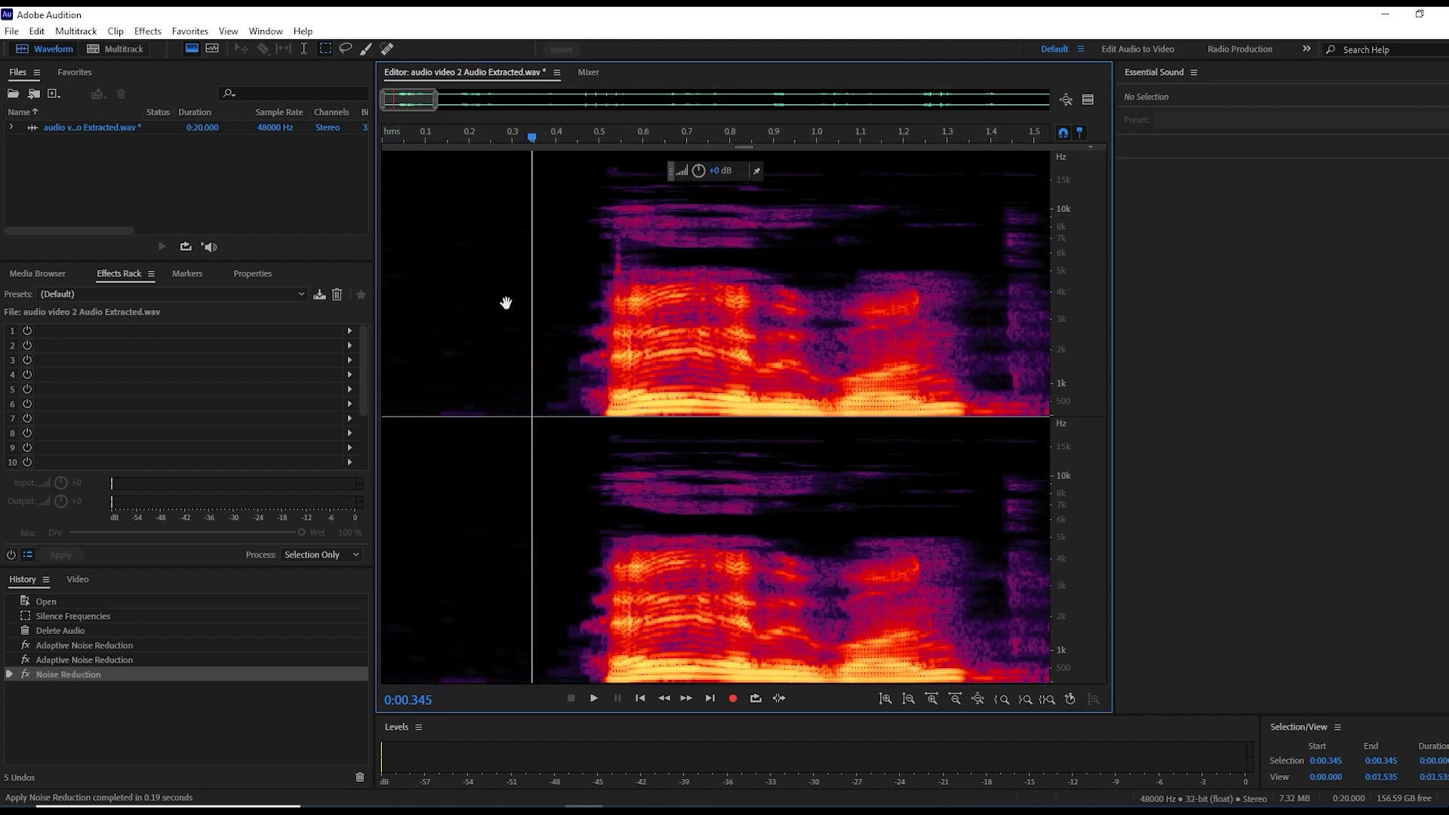
{"action": "scroll", "coordinate": [527, 298], "scroll_direction": "down", "scroll_amount": 3}
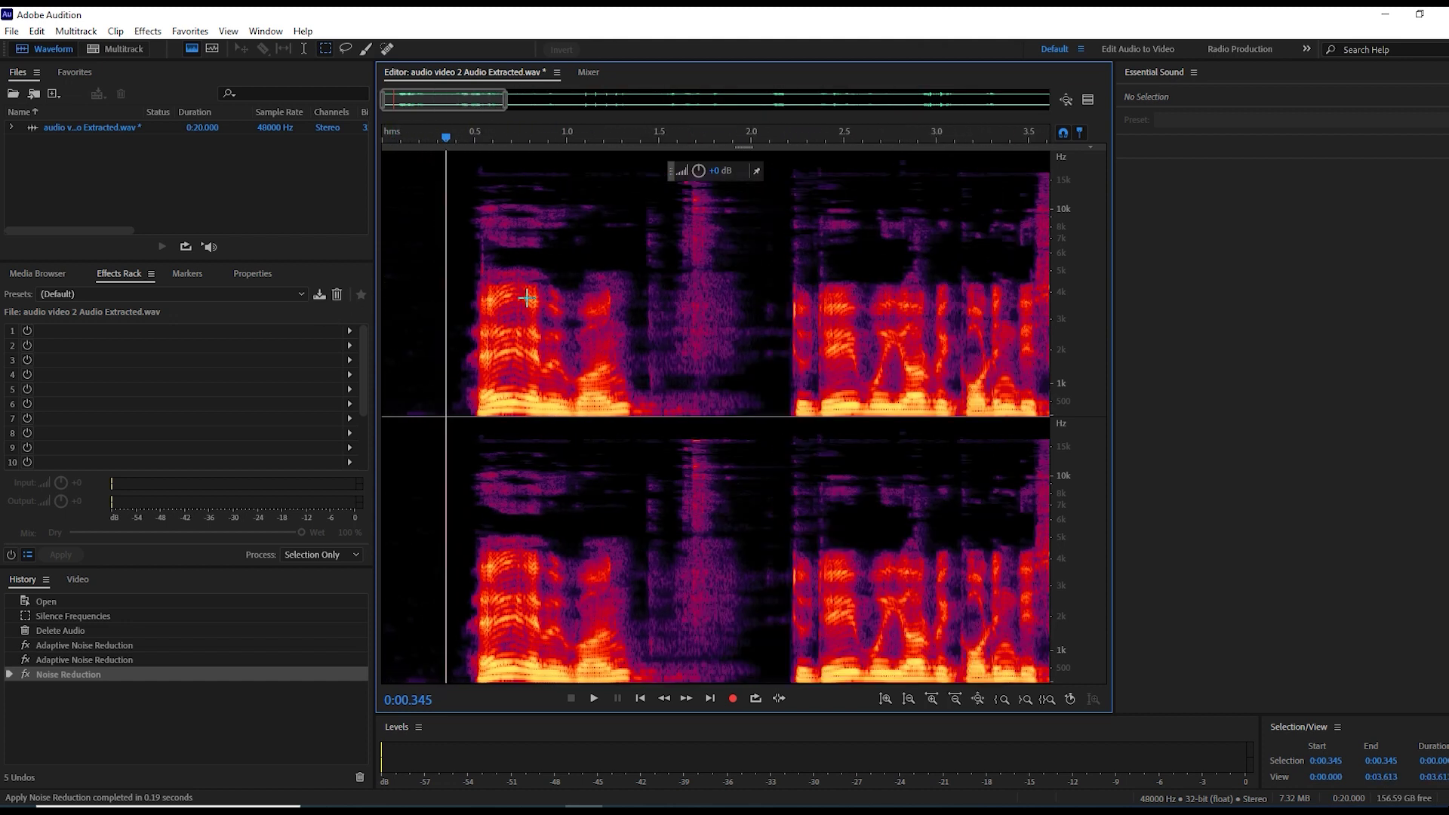
{"action": "scroll", "coordinate": [527, 297], "scroll_direction": "down", "scroll_amount": 3}
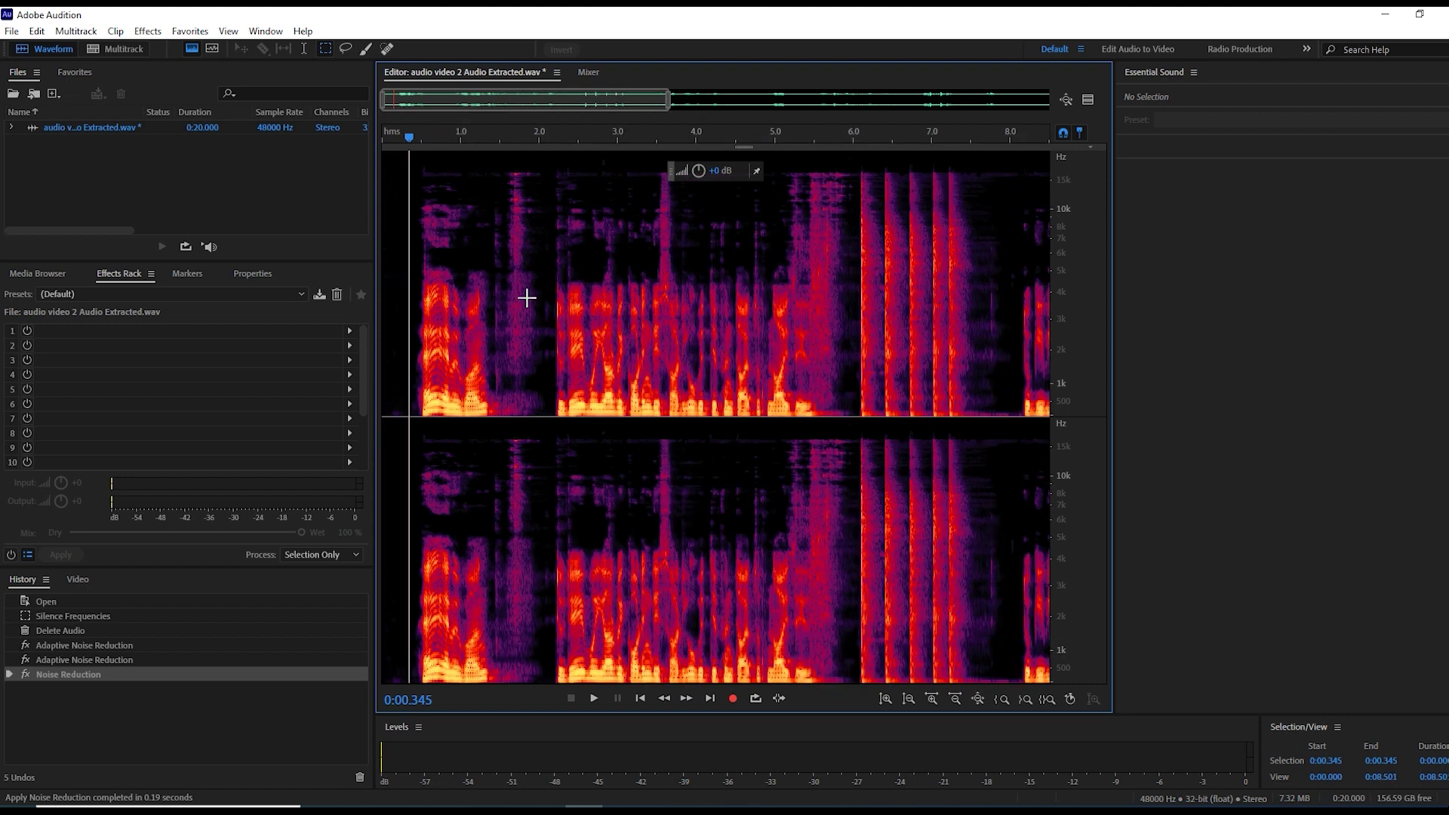
{"action": "left_click_drag", "start_coordinate": [776, 258], "coordinate": [644, 285]}
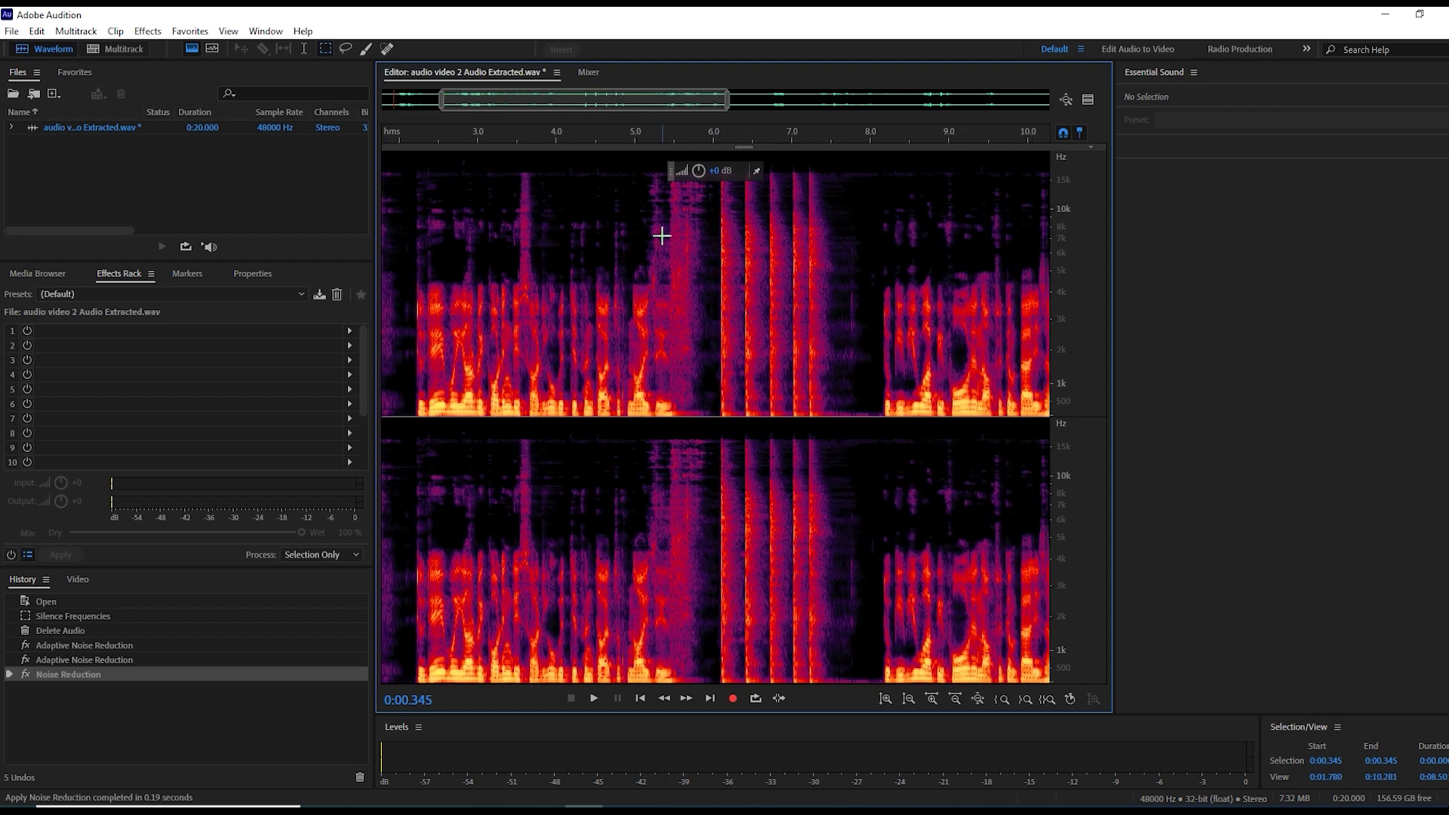
{"action": "left_click", "coordinate": [625, 226]}
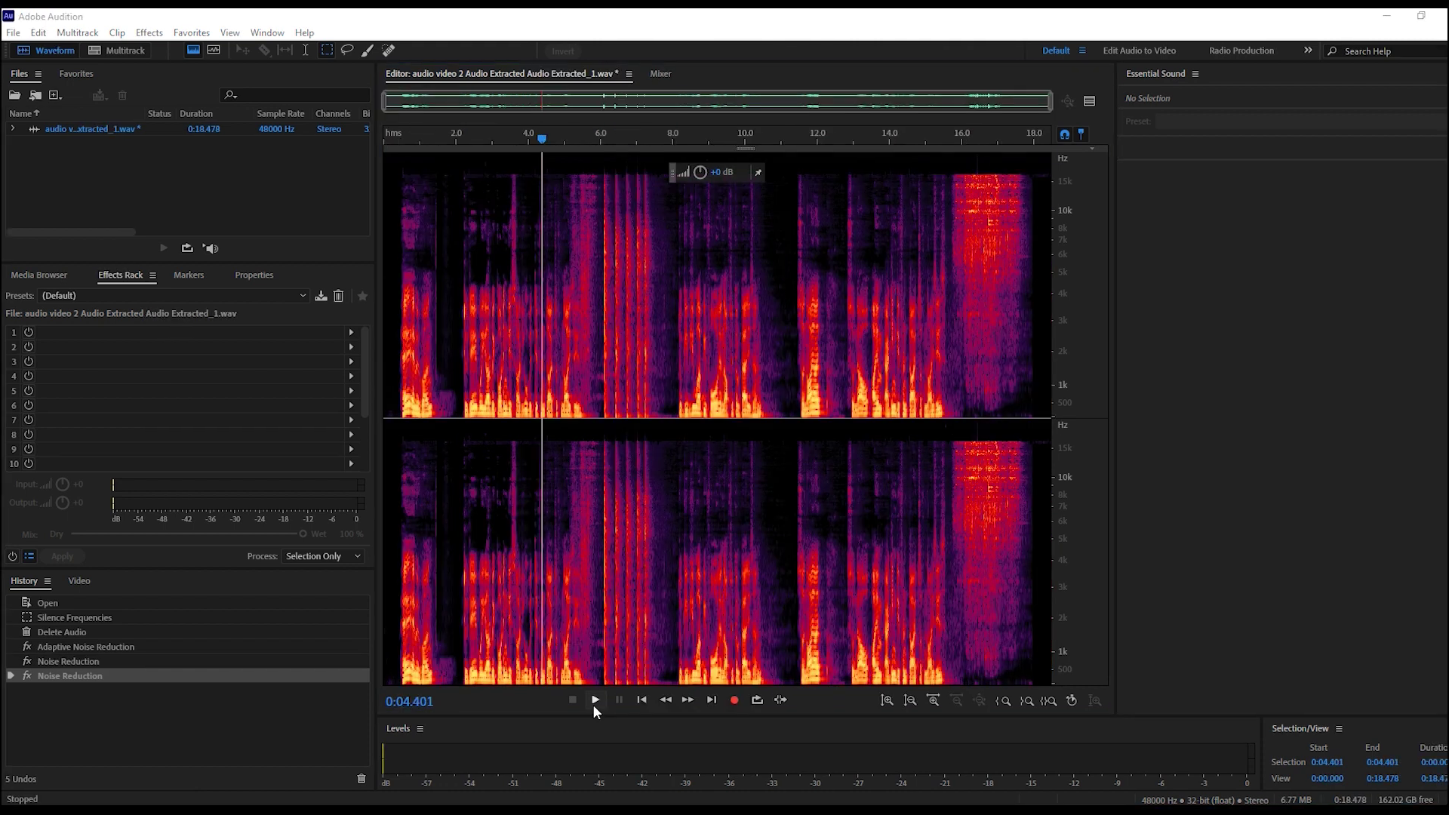
{"action": "left_click", "coordinate": [594, 700]}
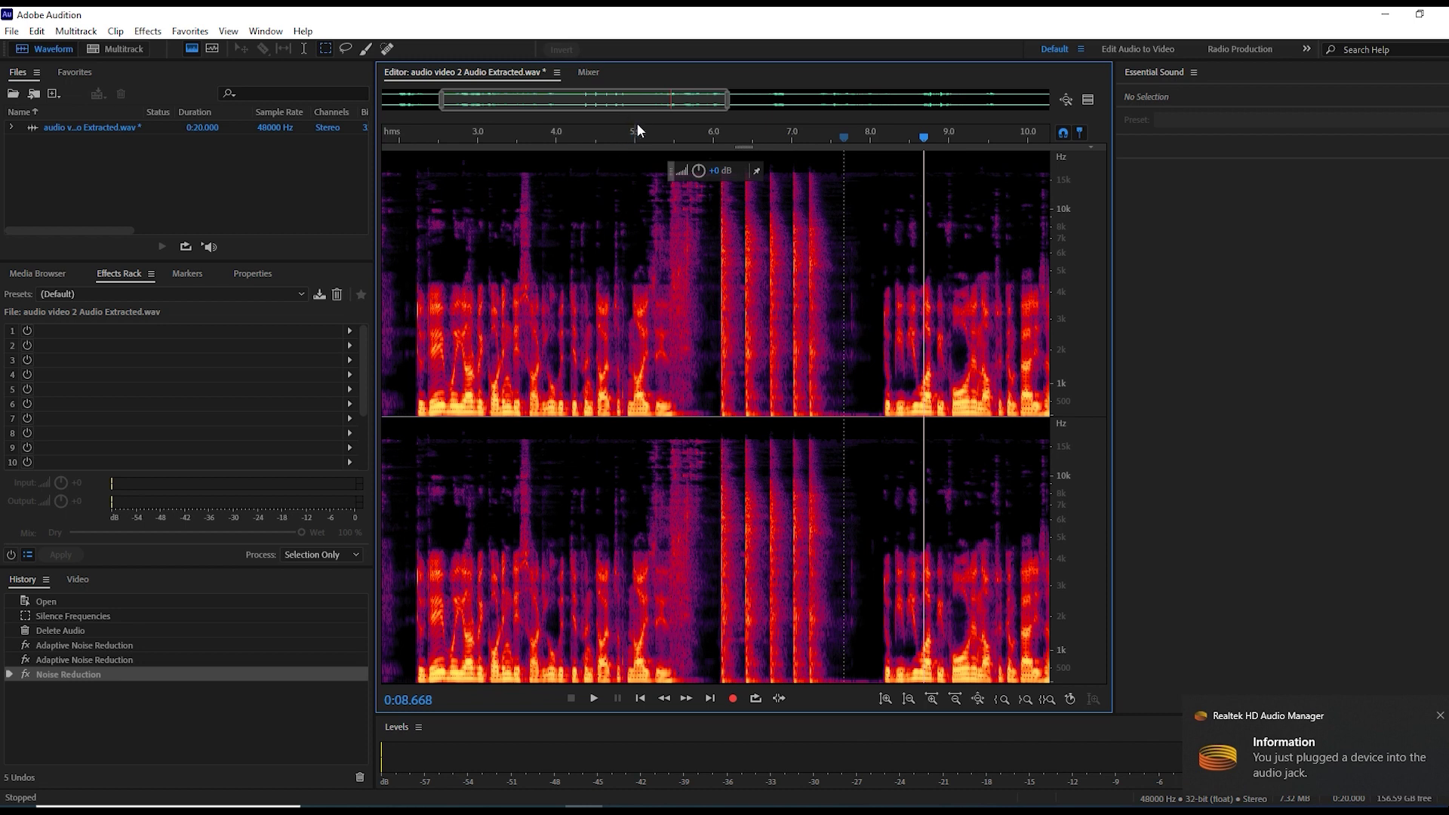
Step: Select the noise from 5.372 to 6.000 seconds above about 1 kHz, capture its noise print and apply Noise Reduction there
{"action": "left_click", "coordinate": [640, 134]}
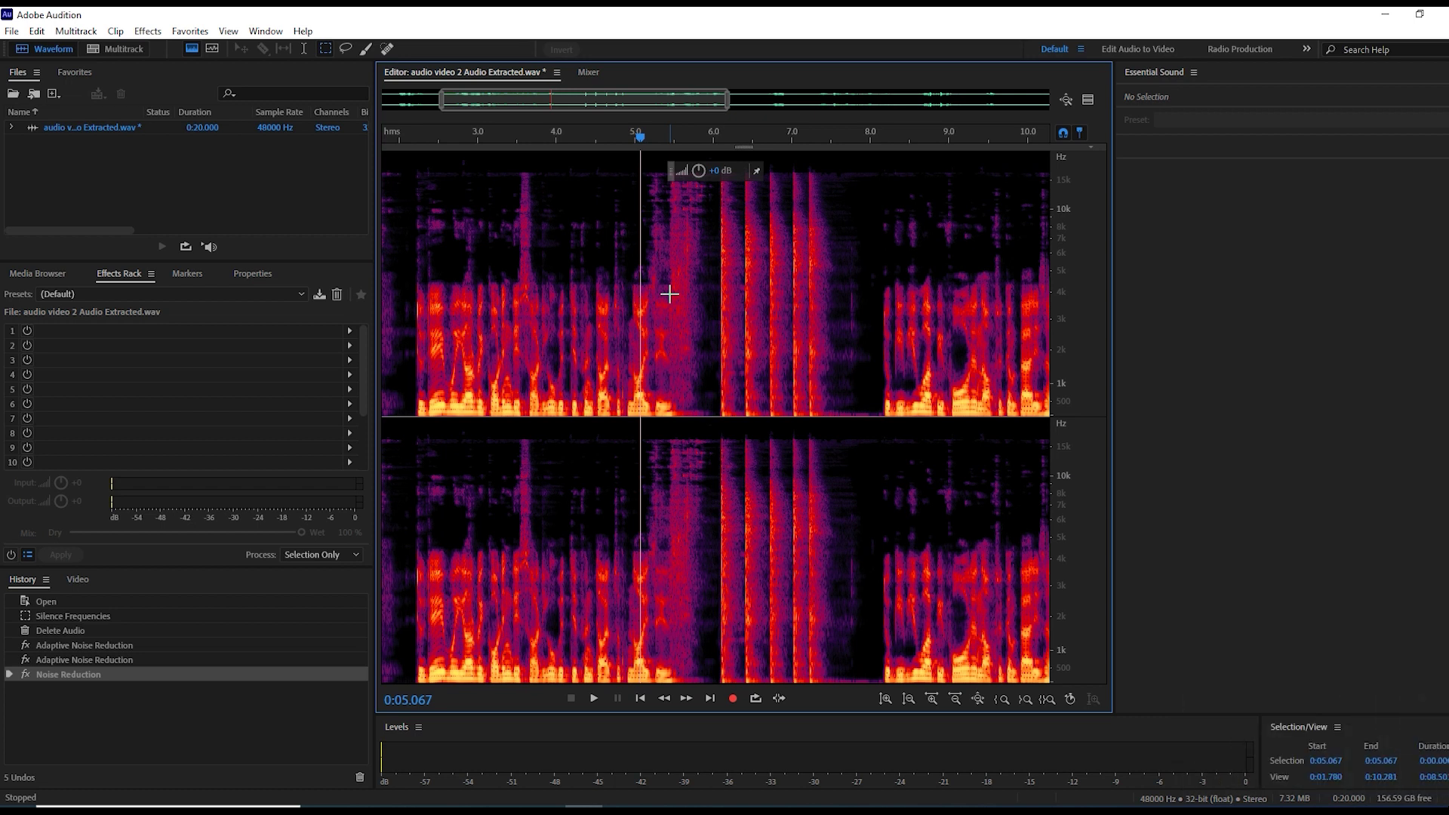
{"action": "scroll", "coordinate": [657, 200], "scroll_direction": "up", "scroll_amount": 2}
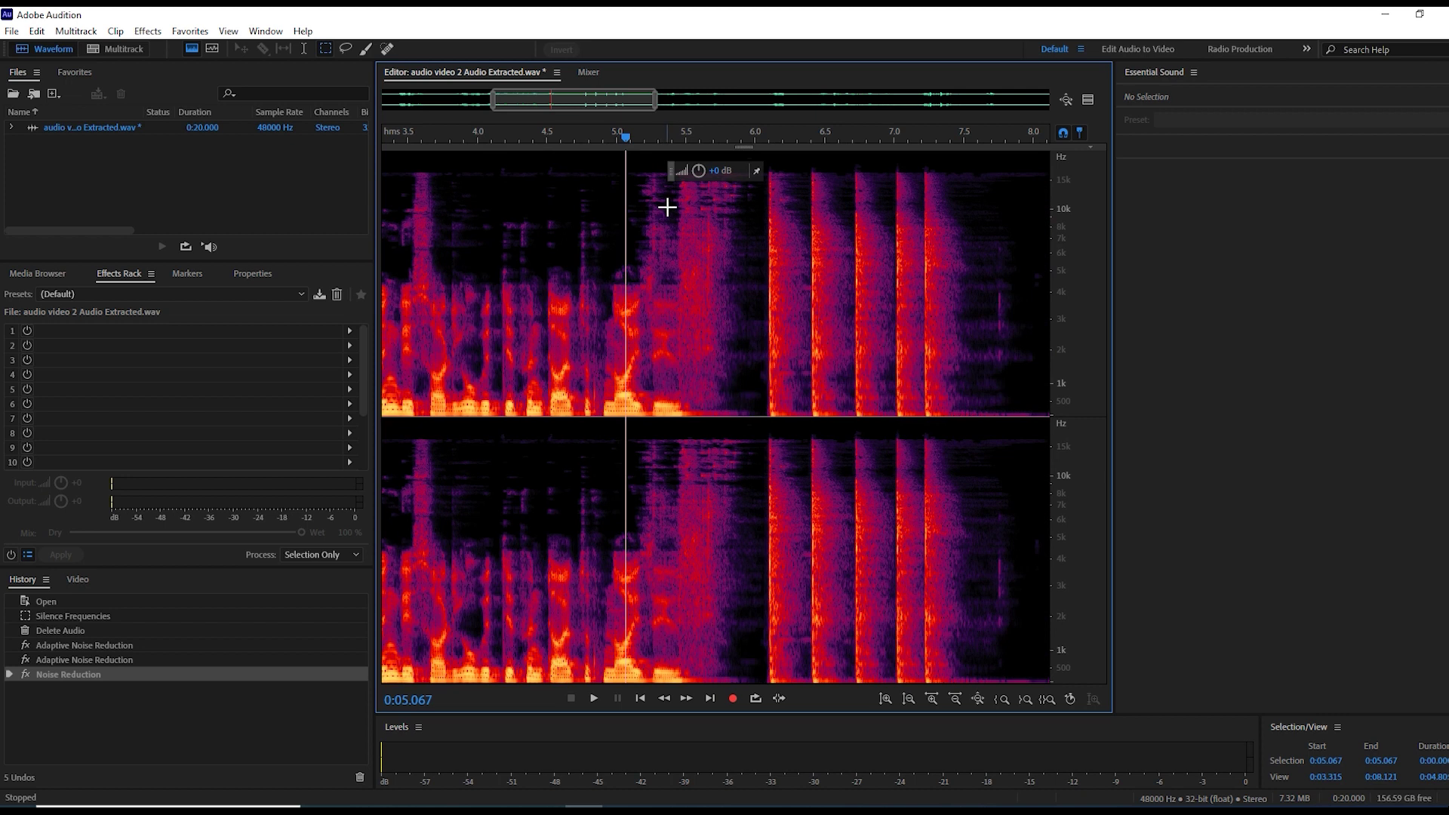
{"action": "left_click_drag", "start_coordinate": [667, 207], "coordinate": [755, 207]}
{"action": "key", "text": "shift+p"}
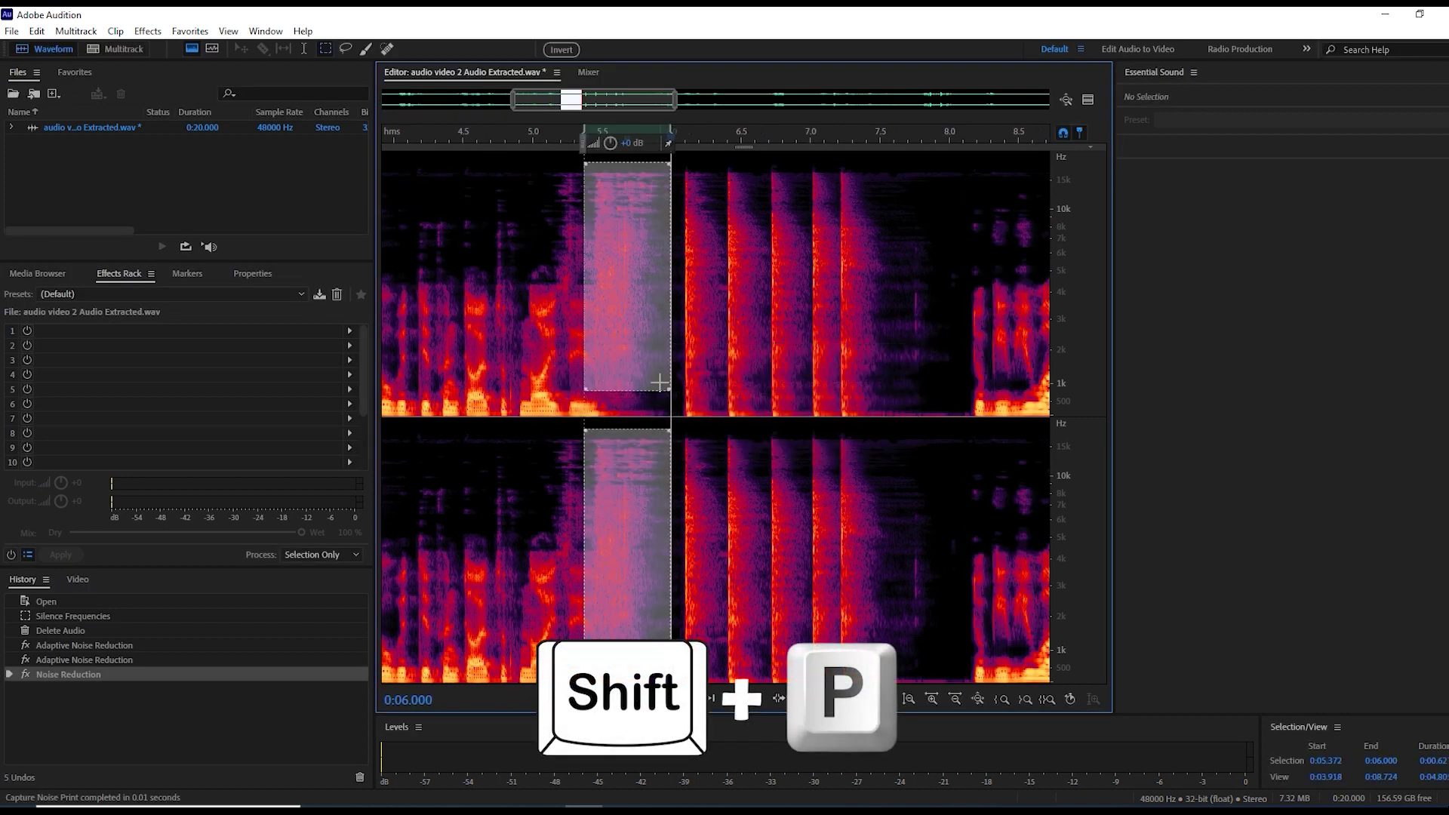
{"action": "key", "text": "ctrl+shift+p"}
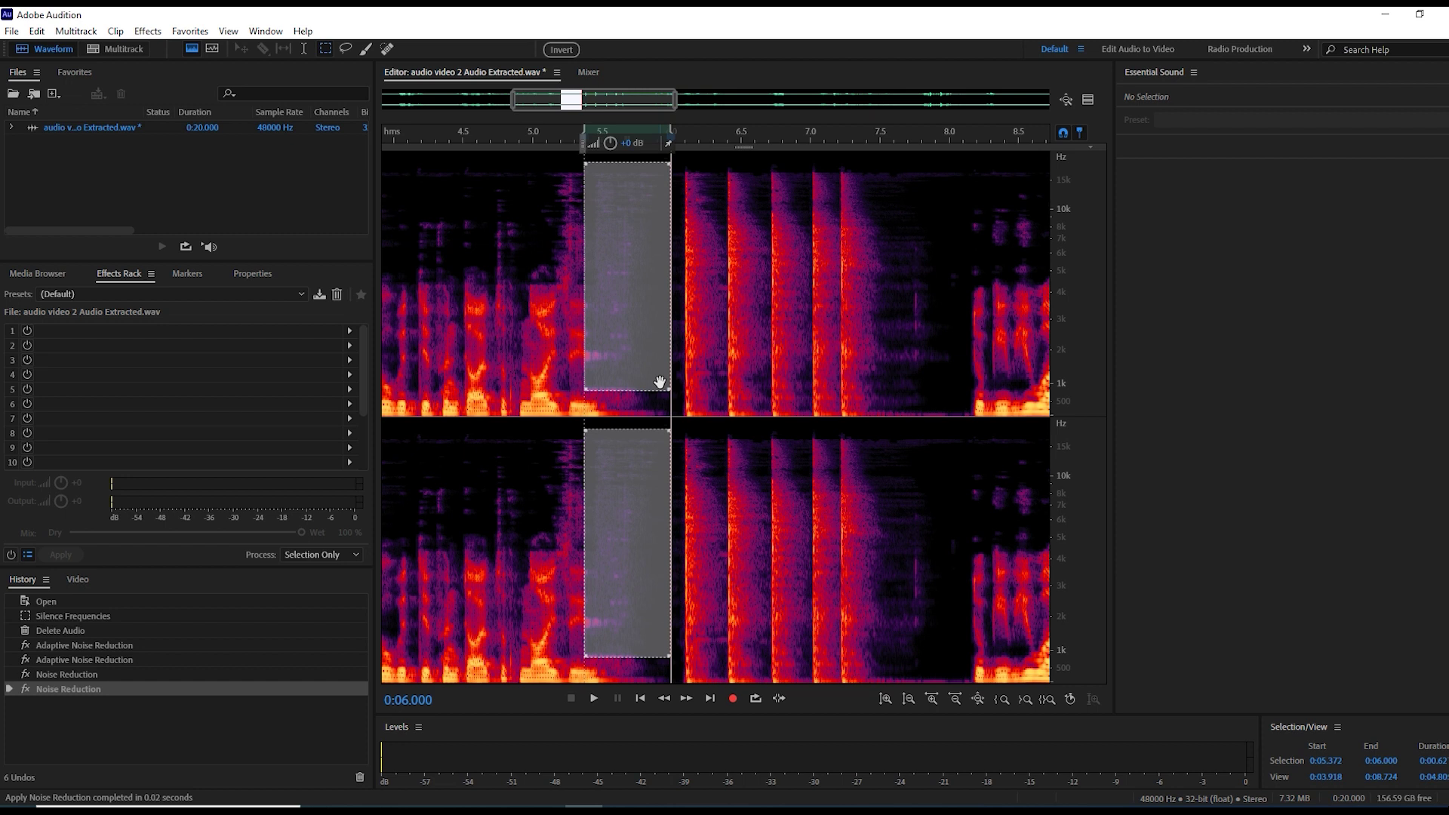
Step: Capture a fresh noise print from the same selection and apply Noise Reduction to it once more
{"action": "key", "text": "shift+p"}
{"action": "key", "text": "Return"}
{"action": "key", "text": "ctrl+shift+p"}
{"action": "key", "text": "Return"}
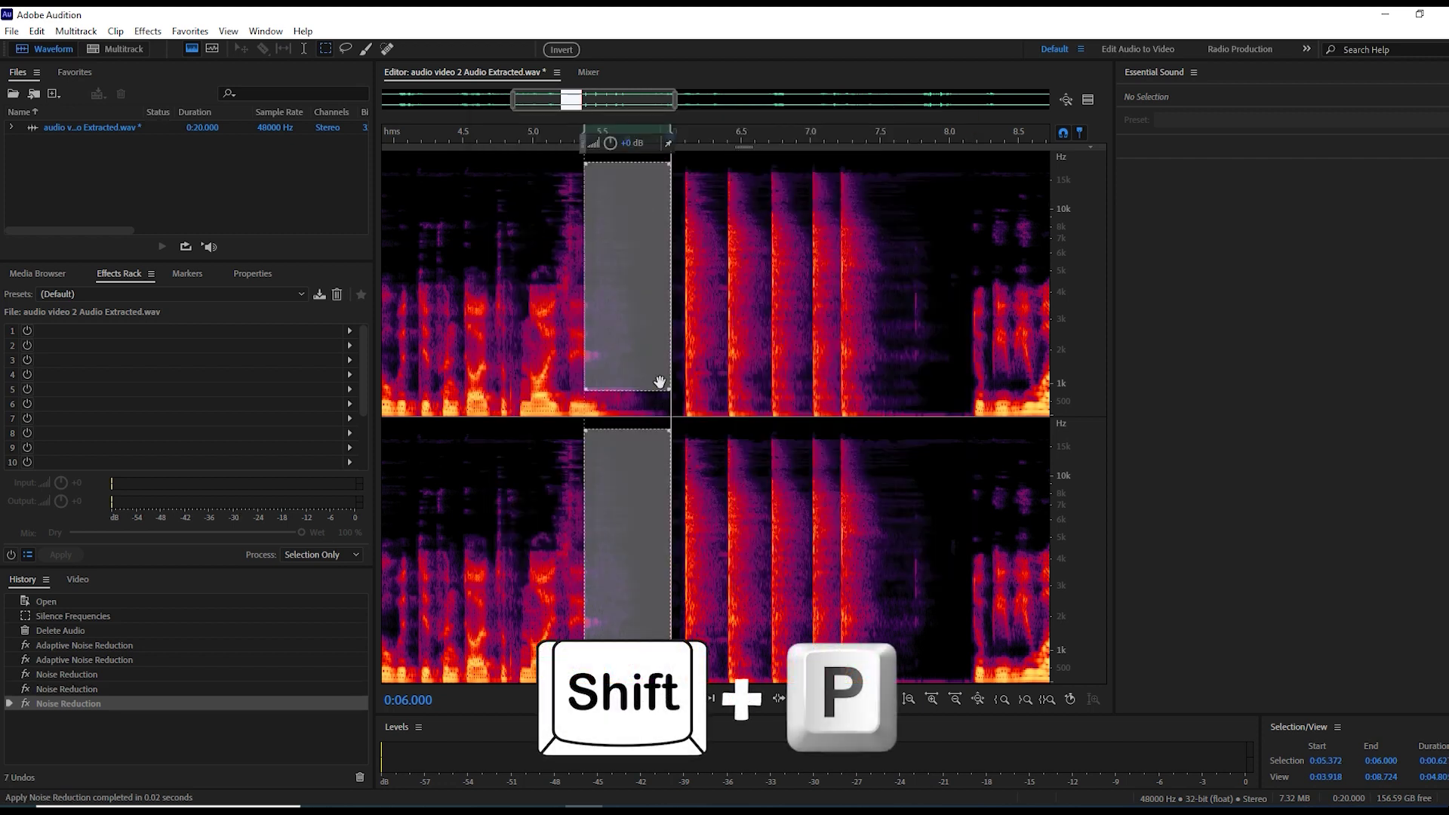
Step: Clear the selection and play the audio from just after 5 seconds to hear the cleaned pause and the noise bursts following it
{"action": "left_click", "coordinate": [564, 348]}
{"action": "key", "text": "ctrl+shift+p"}
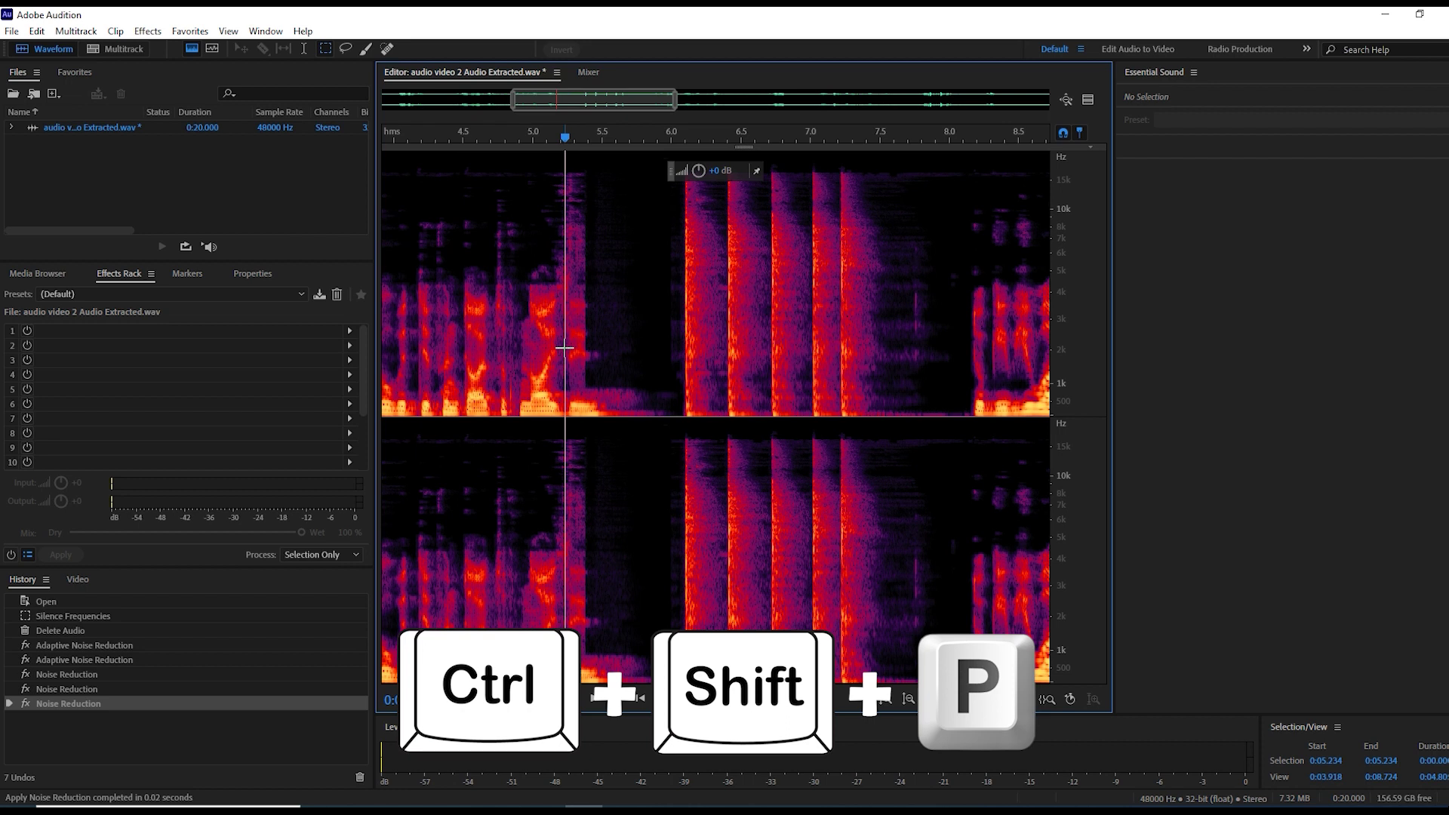
{"action": "key", "text": "space"}
{"action": "key", "text": "space"}
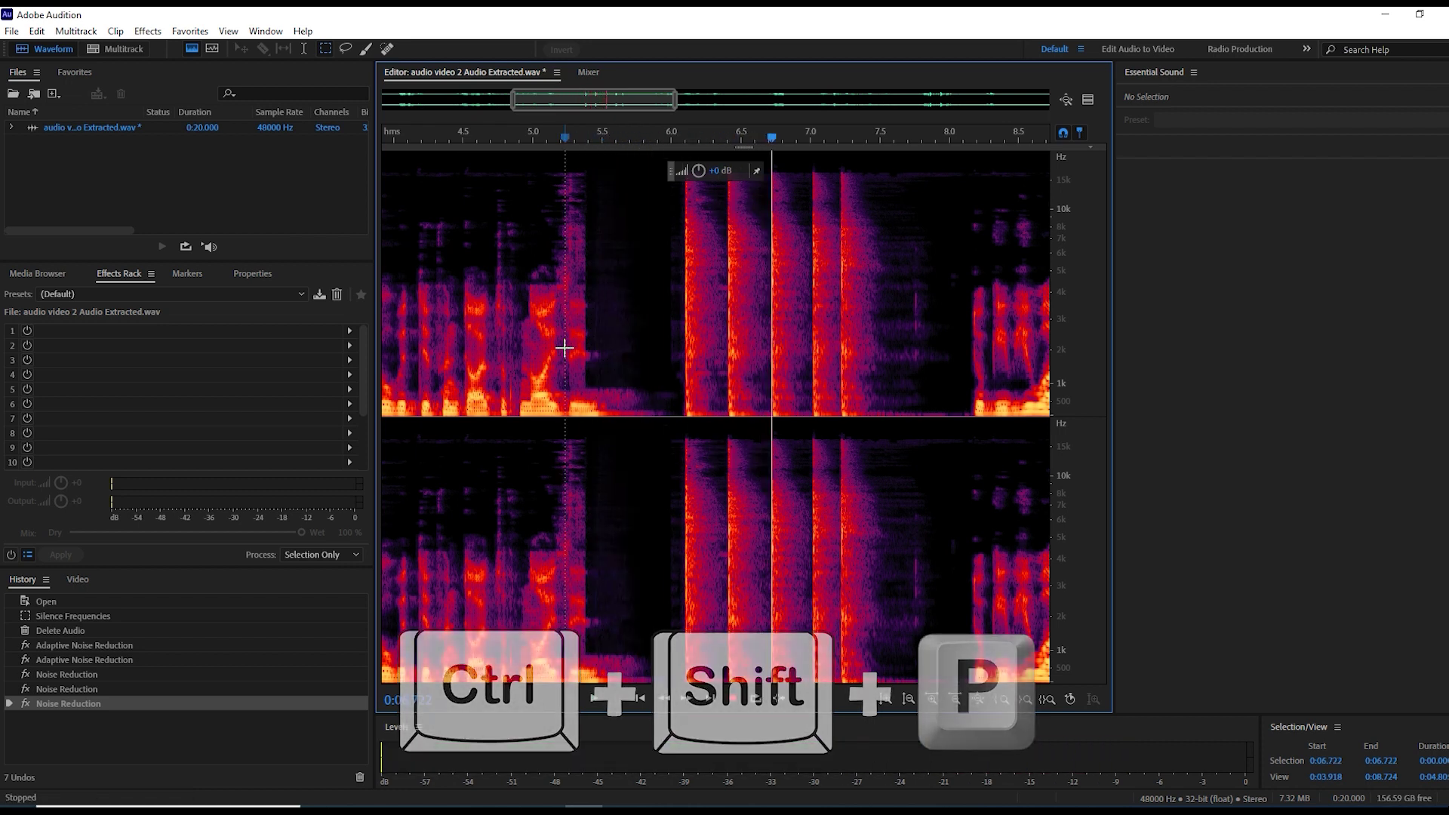
{"action": "left_click", "coordinate": [541, 134]}
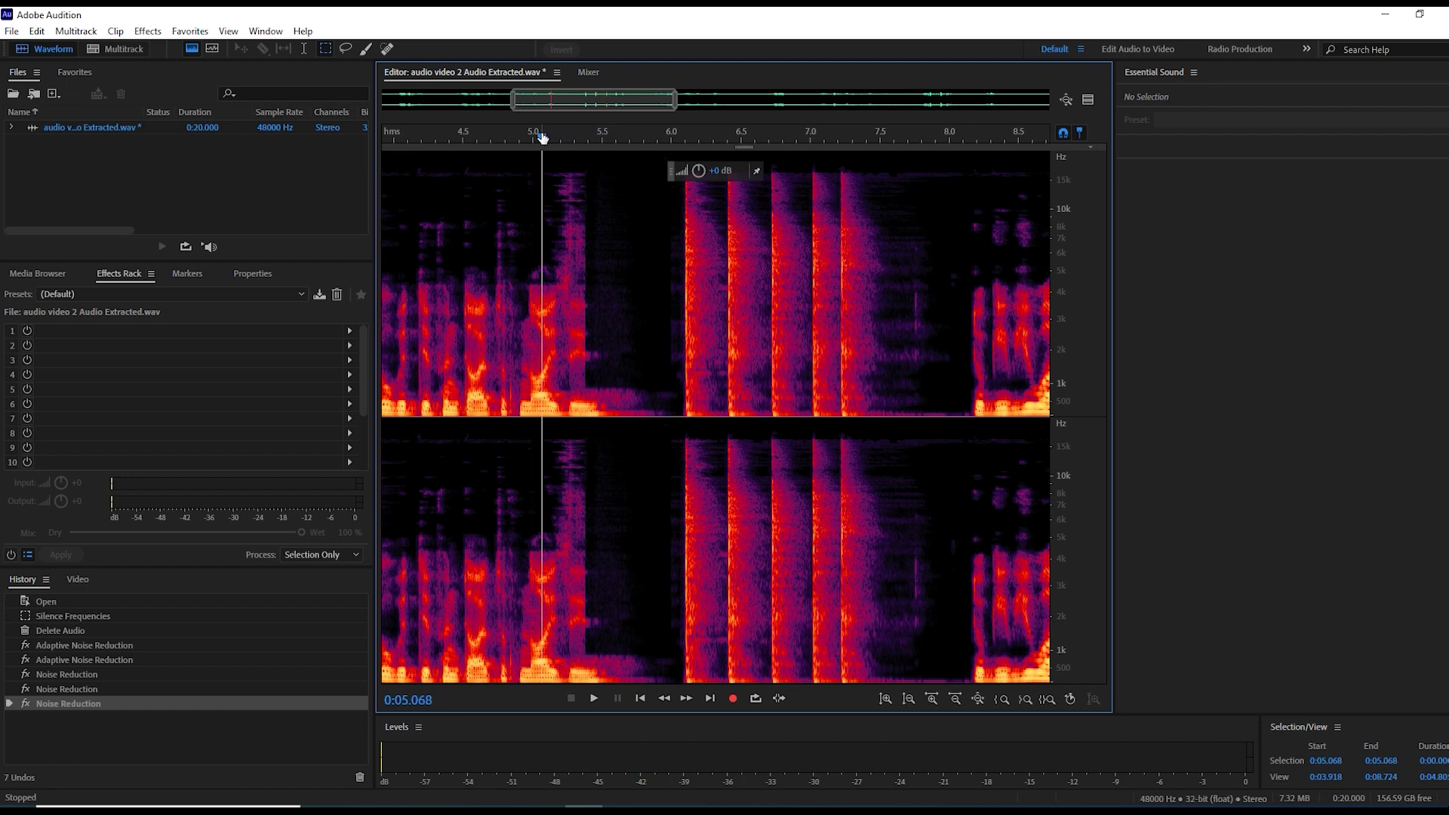
{"action": "key", "text": "space"}
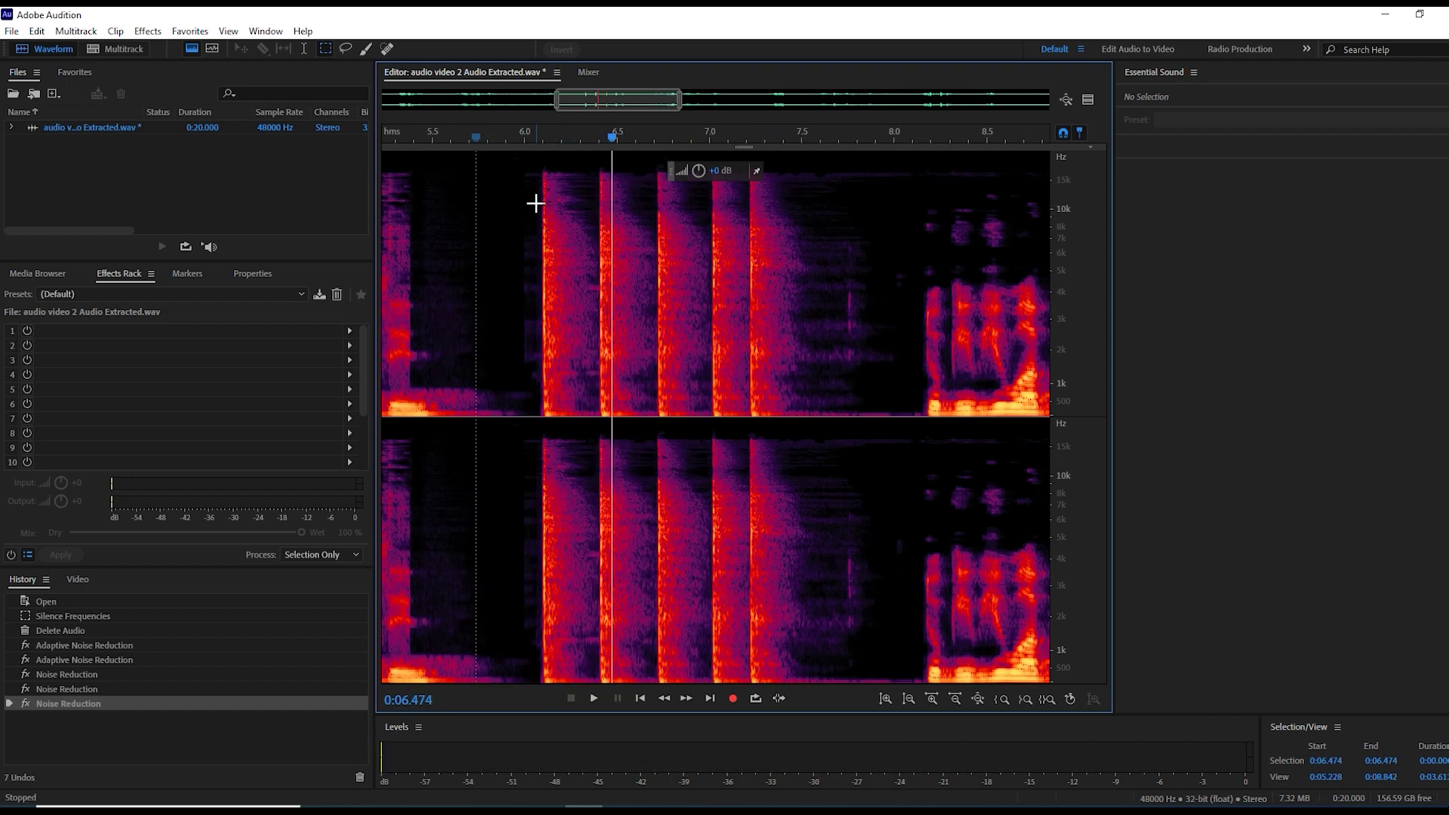
Step: Select the noise bursts from 6.000 to 8.147 seconds across all frequencies, capture their noise print and apply Noise Reduction at 50 % and 16 dB
{"action": "left_click", "coordinate": [525, 155]}
{"action": "left_click_drag", "start_coordinate": [526, 159], "coordinate": [922, 439]}
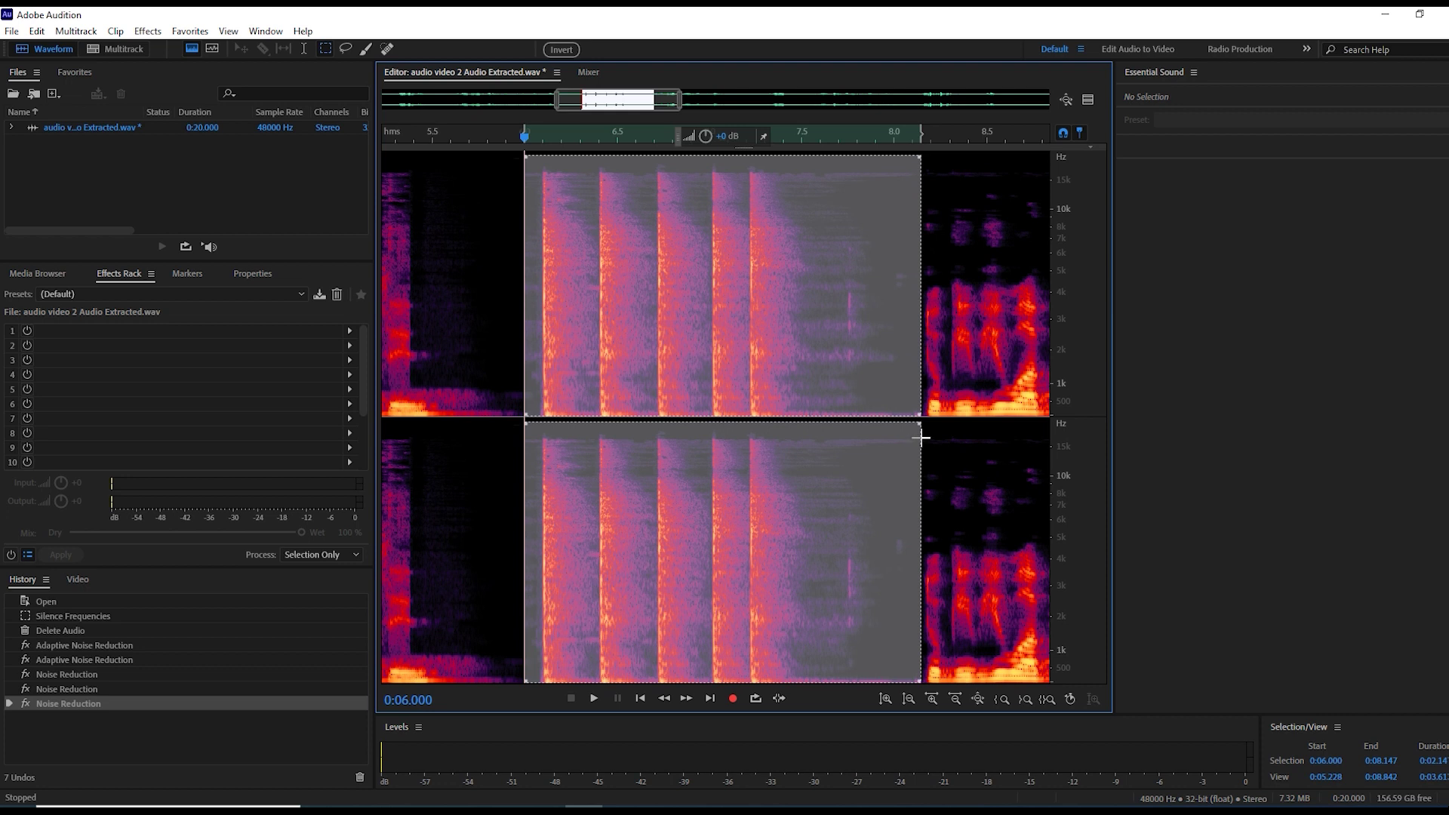
{"action": "key", "text": "shift+p"}
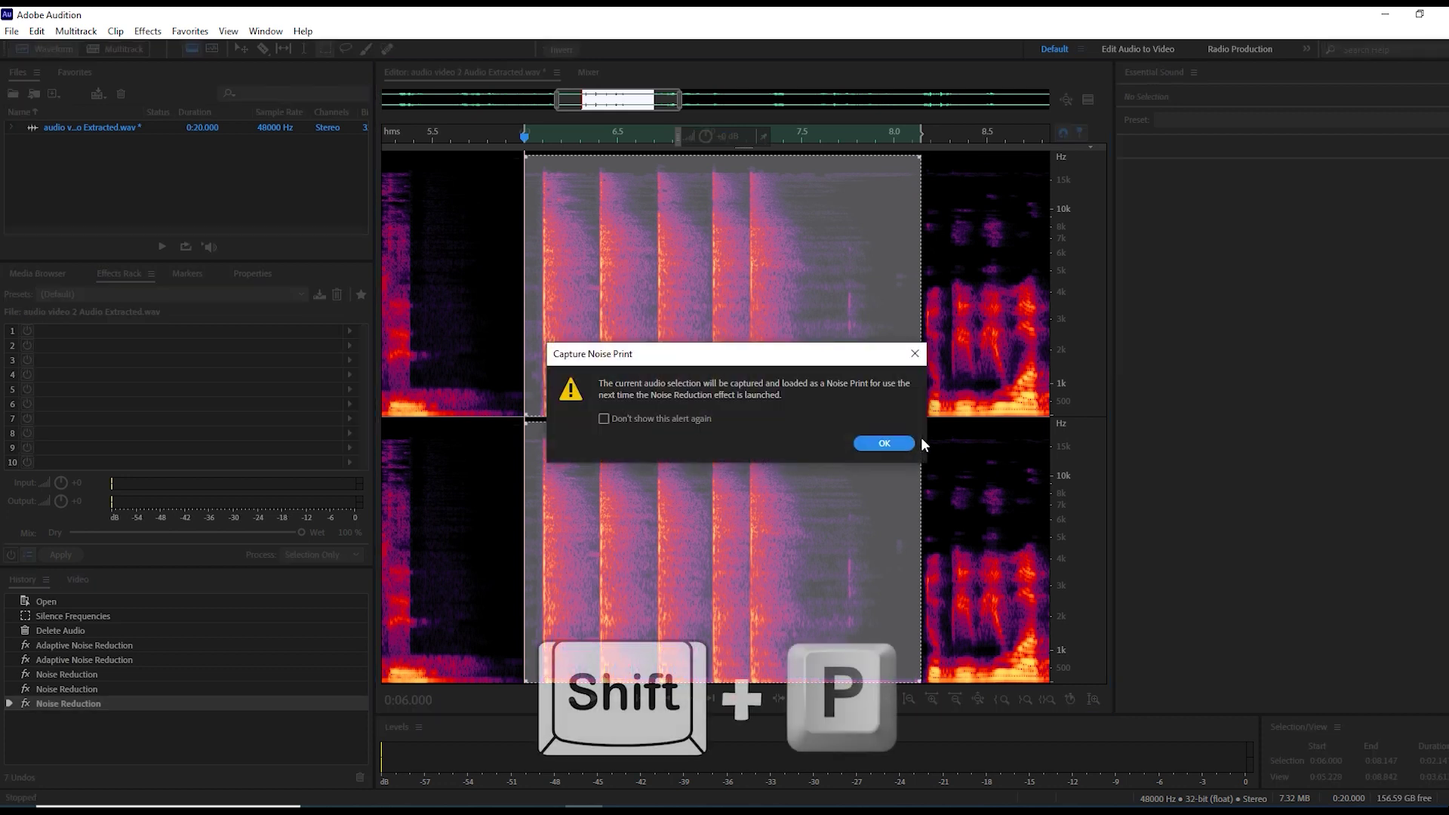
{"action": "key", "text": "Return"}
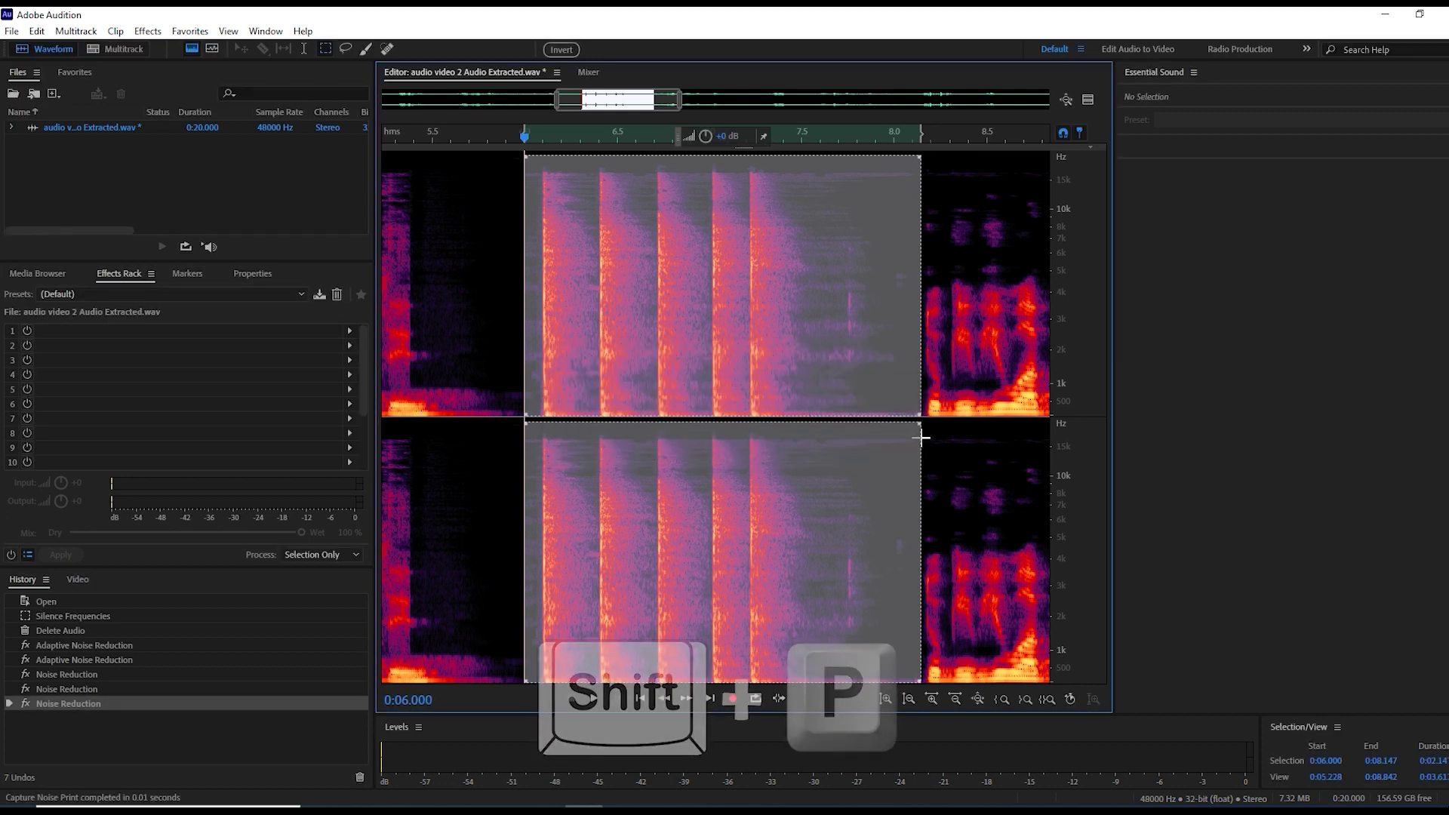
{"action": "key", "text": "ctrl+shift+p"}
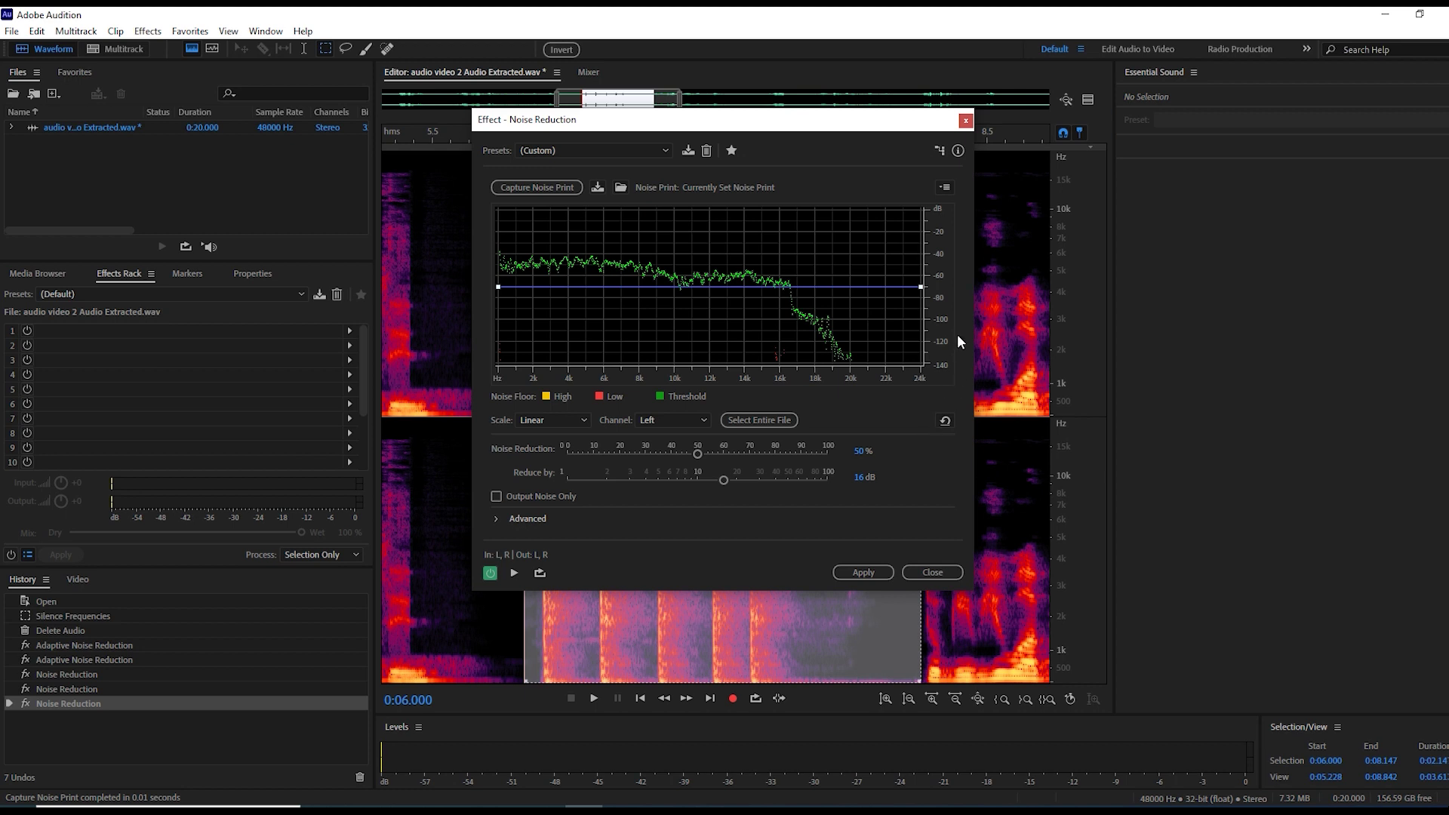
{"action": "left_click", "coordinate": [864, 572]}
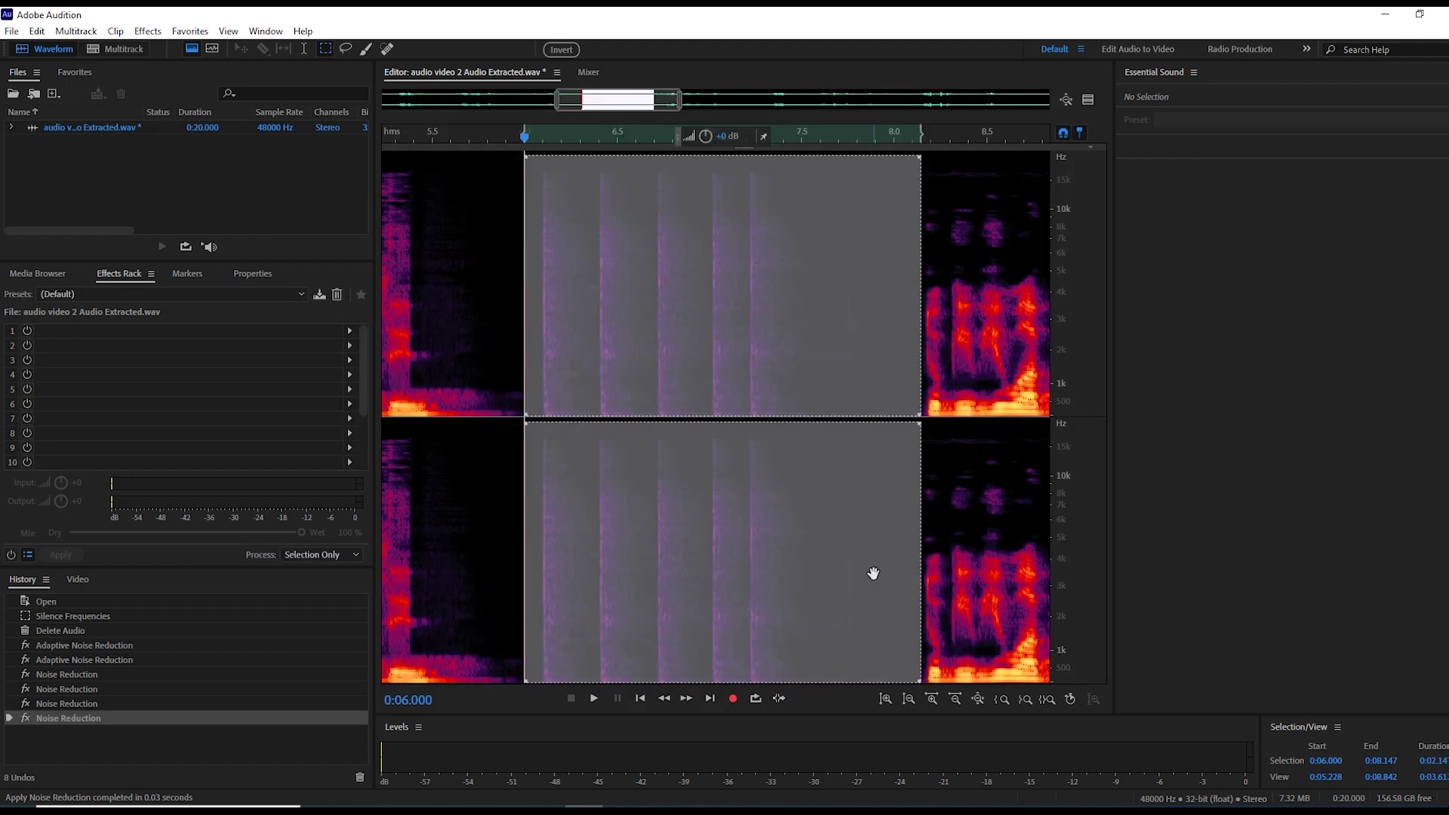
Step: Select the remaining burst noise from 6.000 to 7.723 seconds, capture a new noise print, apply Noise Reduction again and clear the selection
{"action": "left_click", "coordinate": [502, 258]}
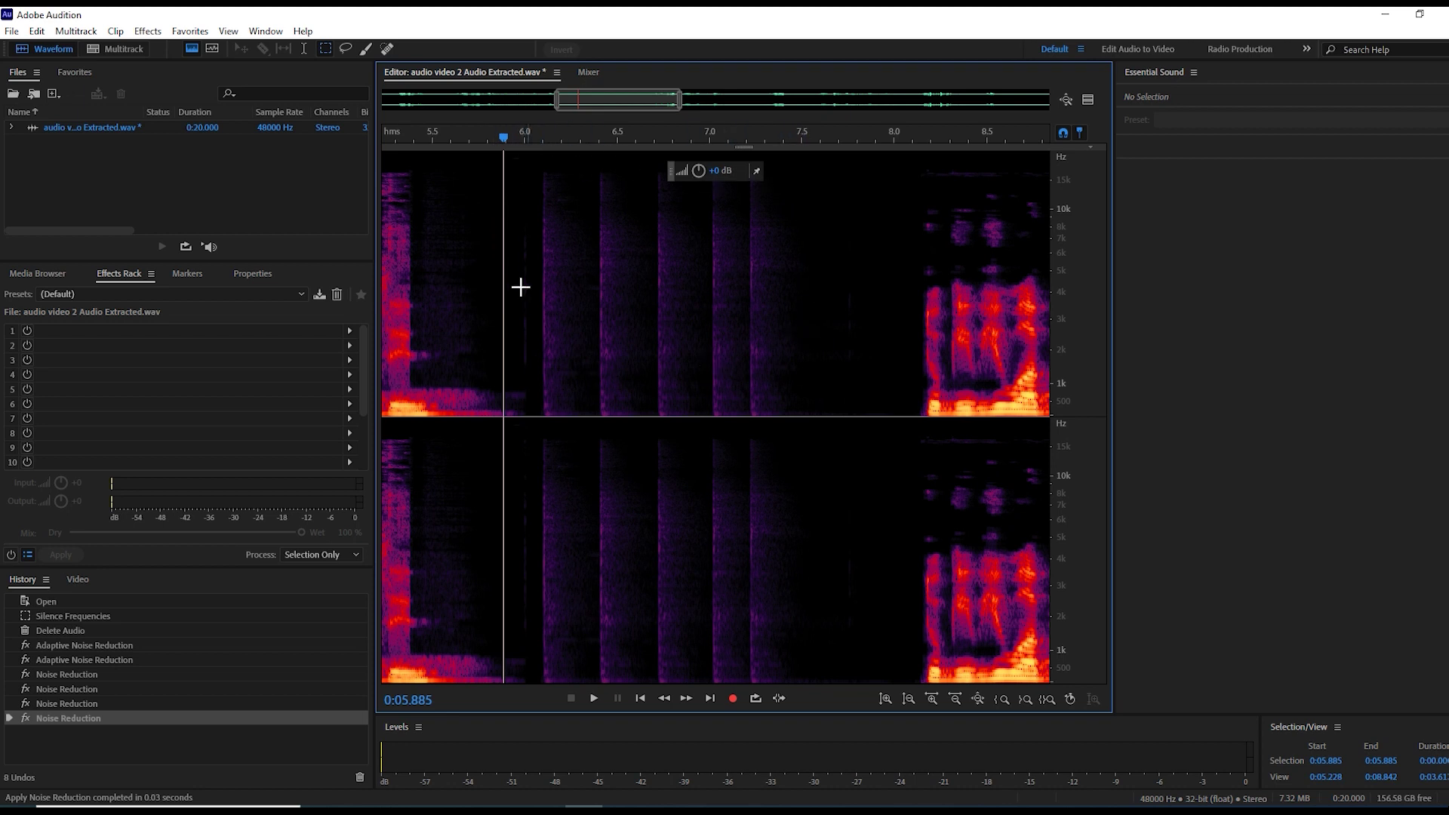
{"action": "left_click_drag", "start_coordinate": [523, 162], "coordinate": [843, 425]}
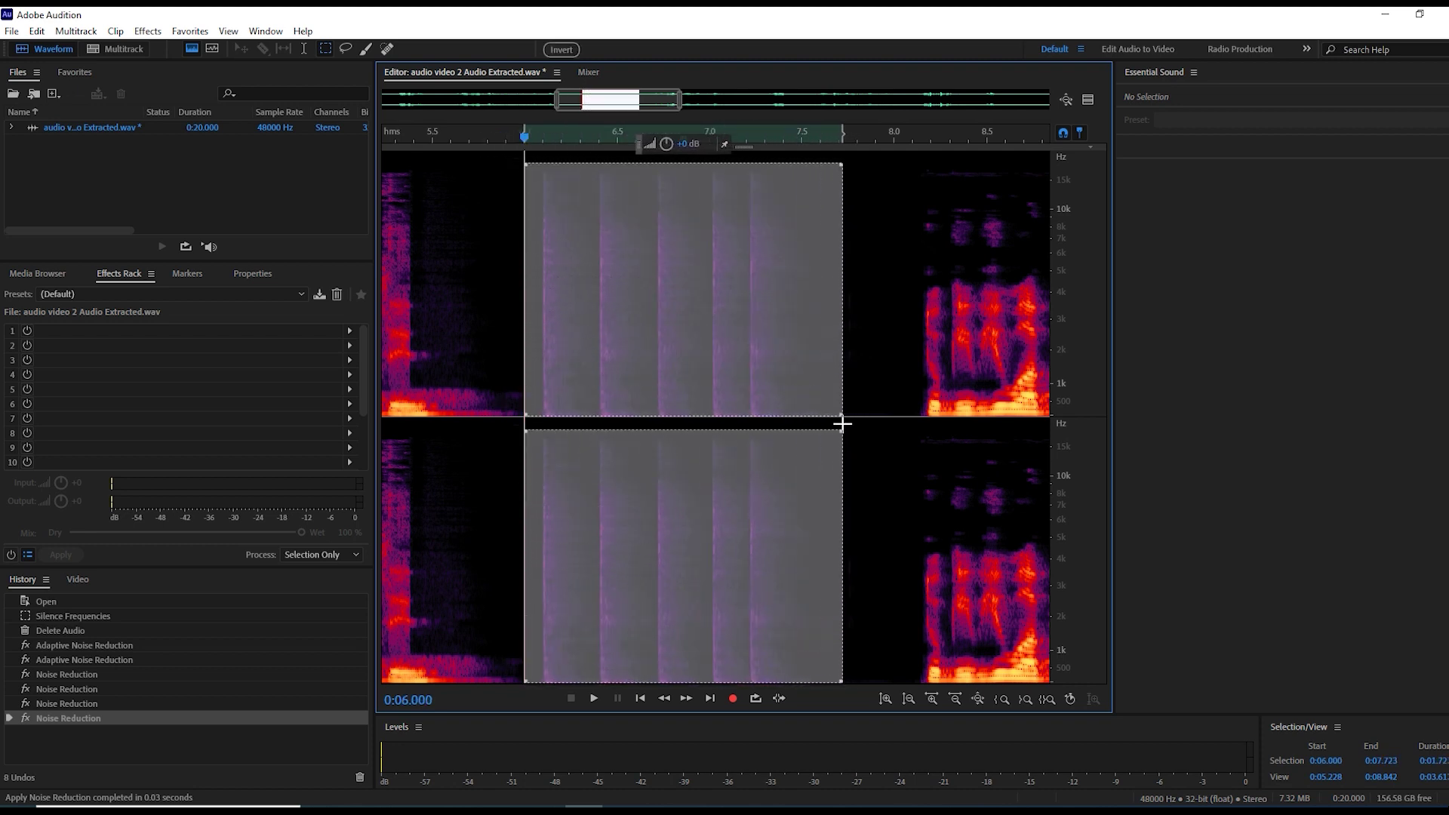
{"action": "key", "text": "shift+p"}
{"action": "key", "text": "Return"}
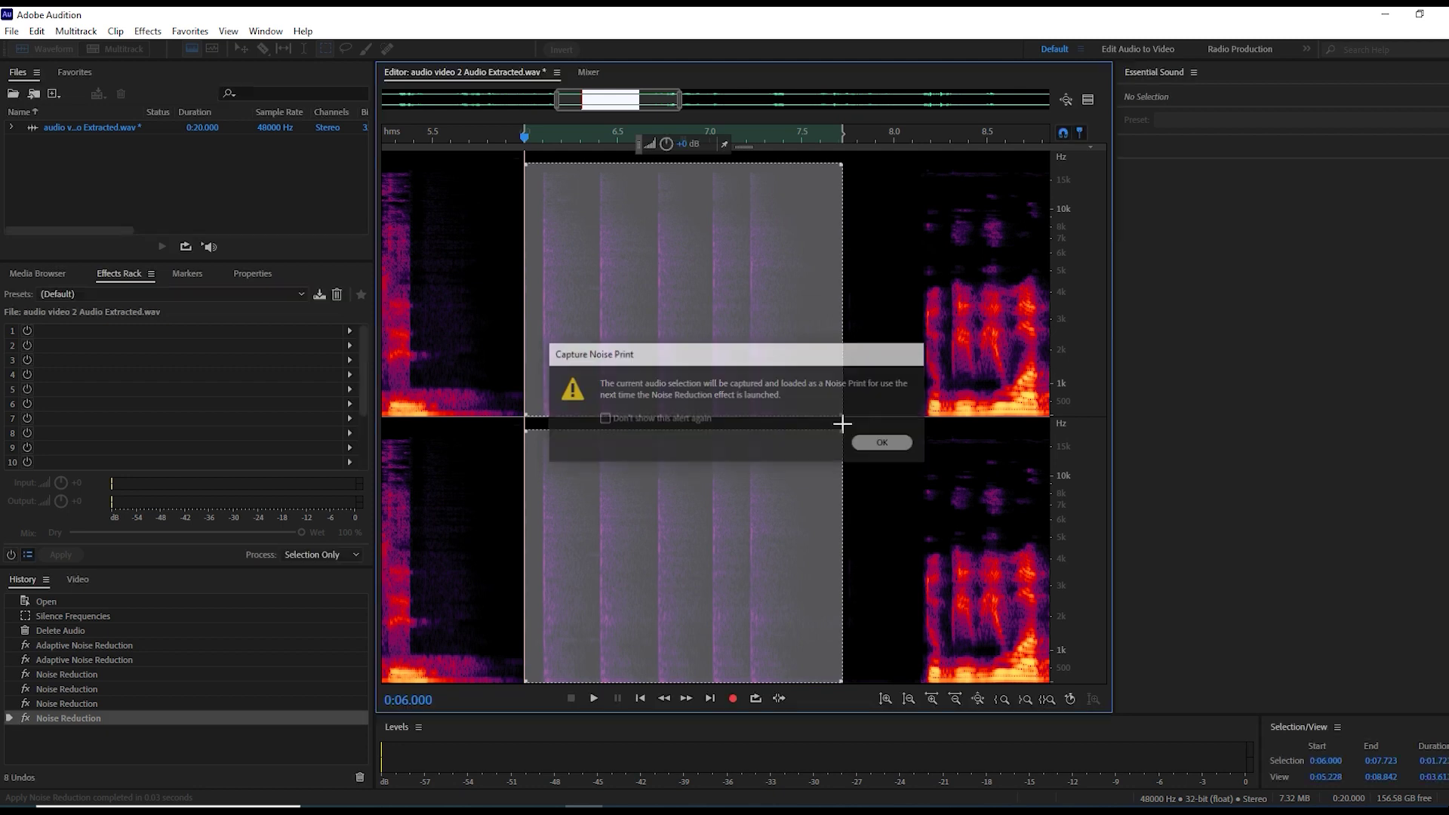
{"action": "key", "text": "ctrl+shift+p"}
{"action": "key", "text": "Return"}
{"action": "left_click", "coordinate": [495, 281]}
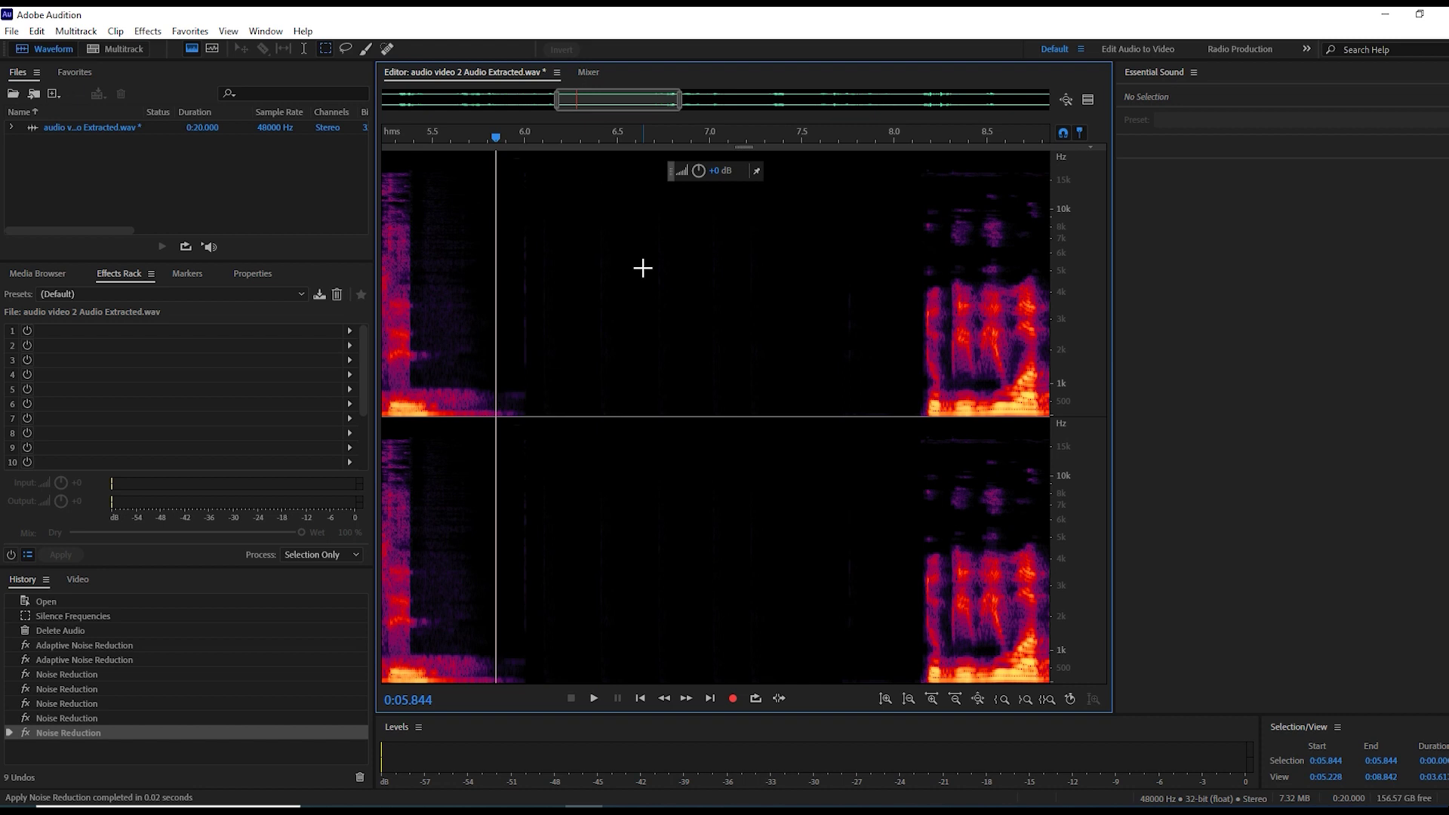
Step: Show the whole recording and play it from the start to check the cleaned section and find further noise
{"action": "left_click", "coordinate": [642, 267]}
{"action": "scroll", "coordinate": [414, 233], "scroll_direction": "down", "scroll_amount": 5}
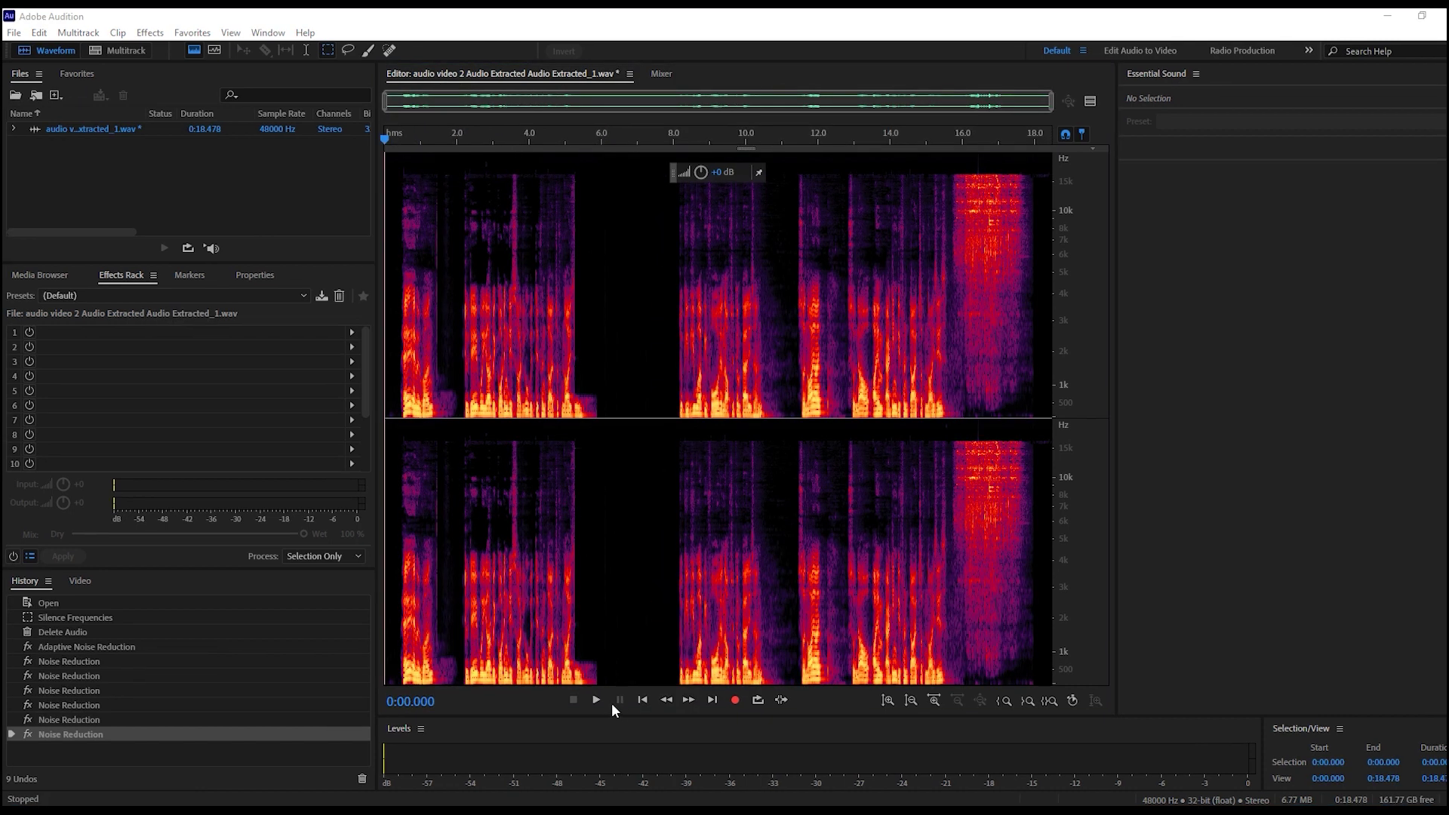
{"action": "left_click", "coordinate": [597, 696]}
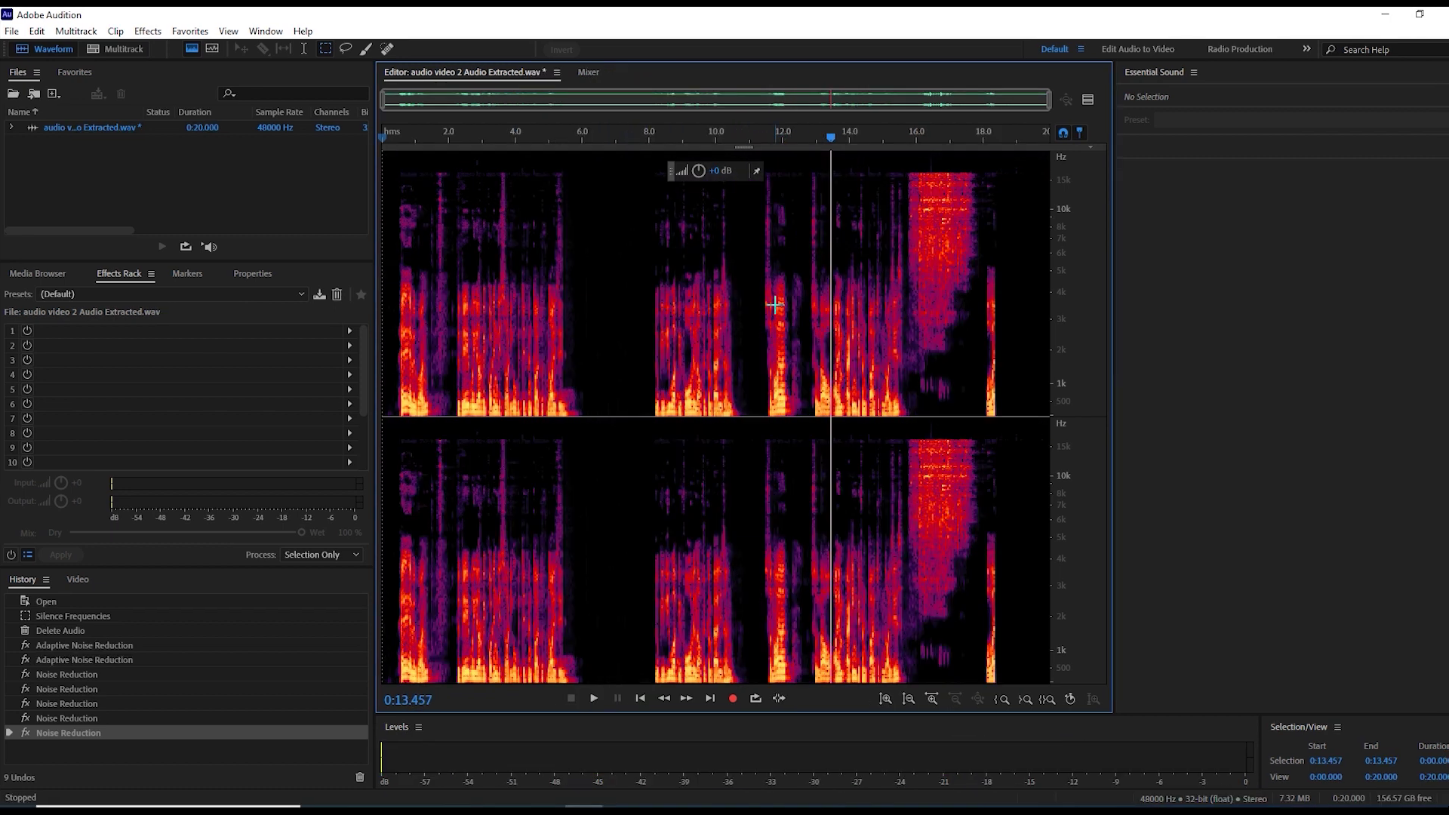
Step: Select the sound from 11.299 to 12.786 seconds across all frequencies, delete it from the spectrogram and clear the selection
{"action": "scroll", "coordinate": [775, 304], "scroll_direction": "up", "scroll_amount": 5}
{"action": "left_click_drag", "start_coordinate": [776, 302], "coordinate": [628, 301]}
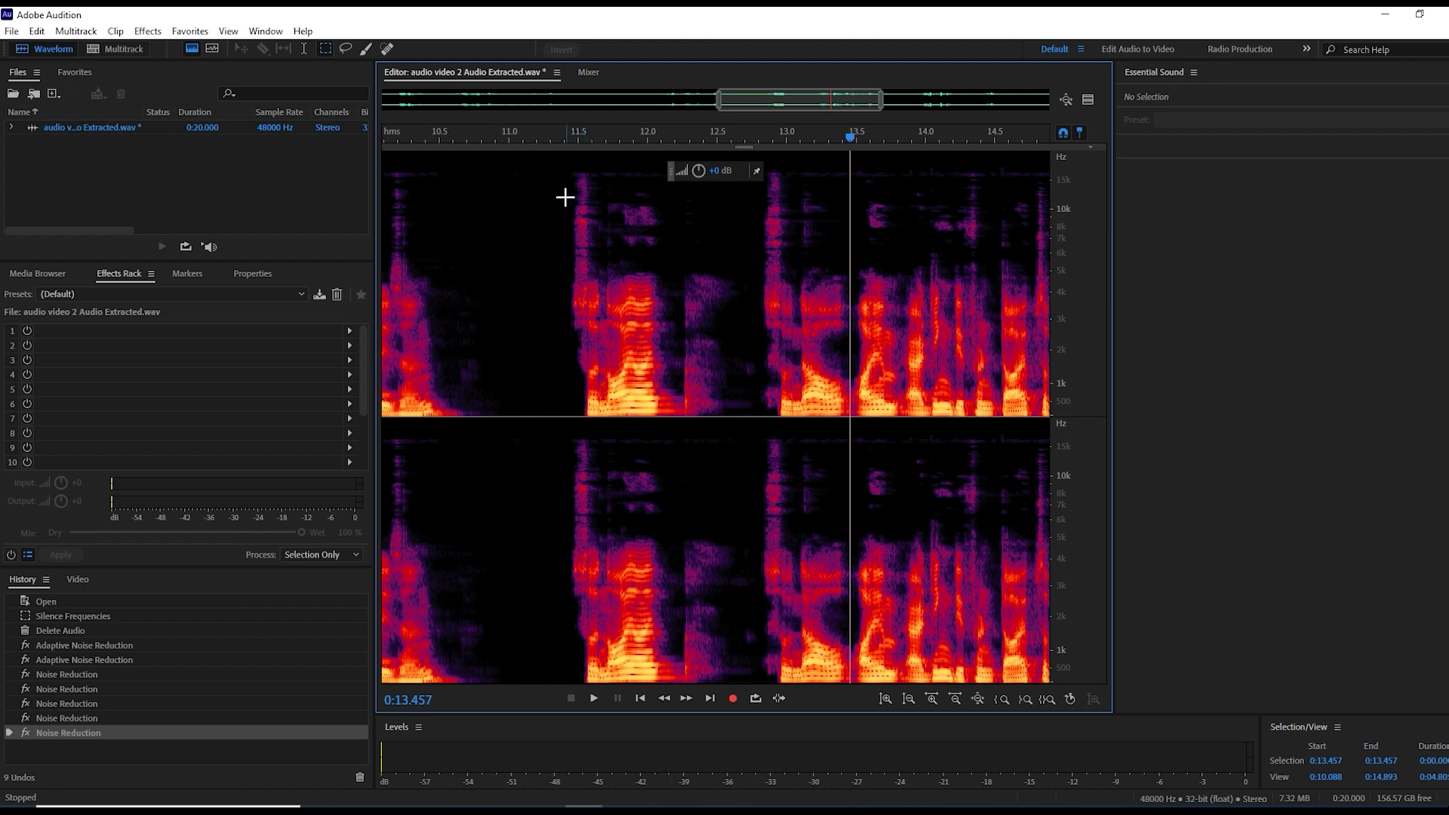
{"action": "left_click_drag", "start_coordinate": [552, 159], "coordinate": [757, 442]}
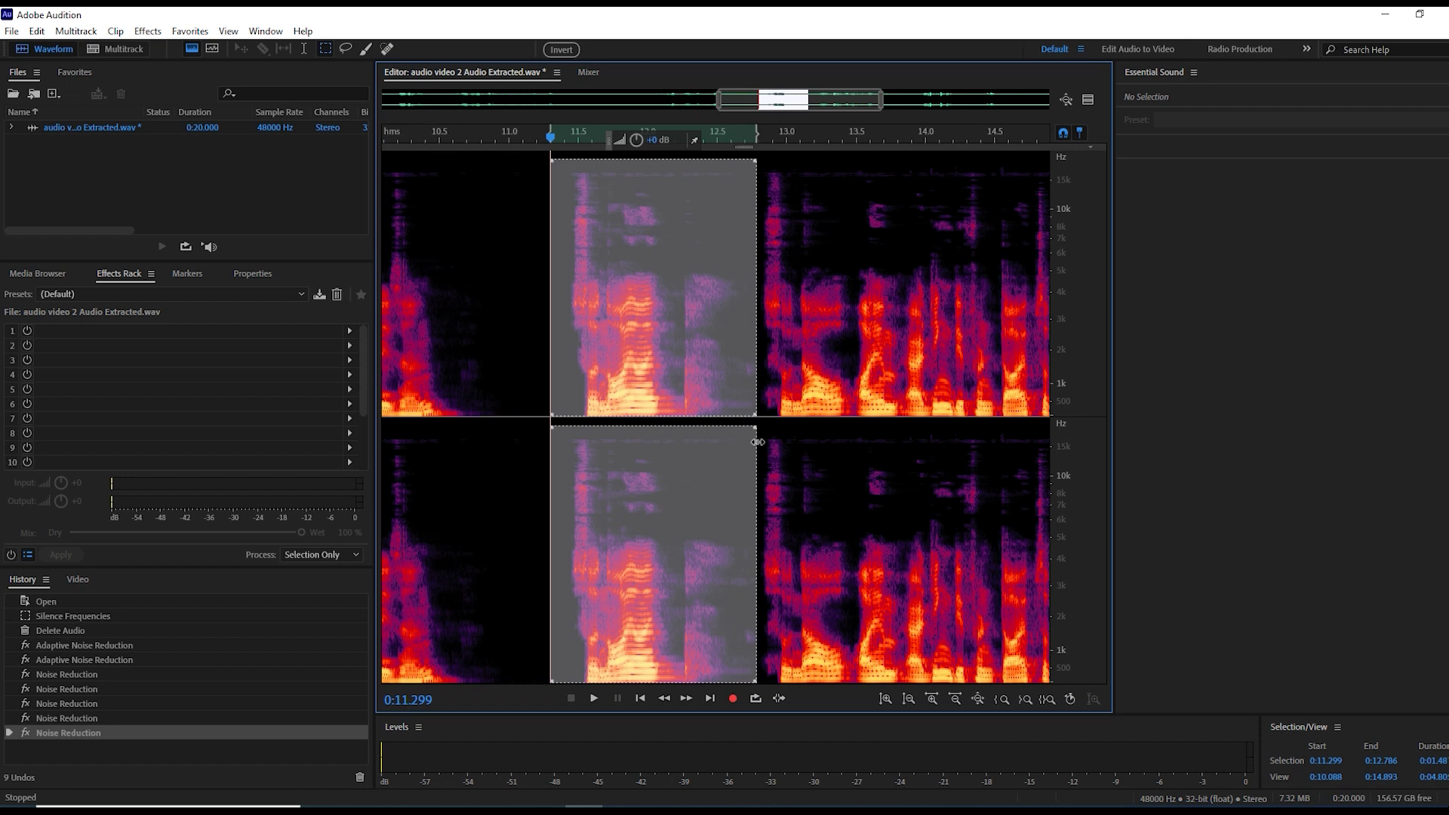
{"action": "key", "text": "Delete"}
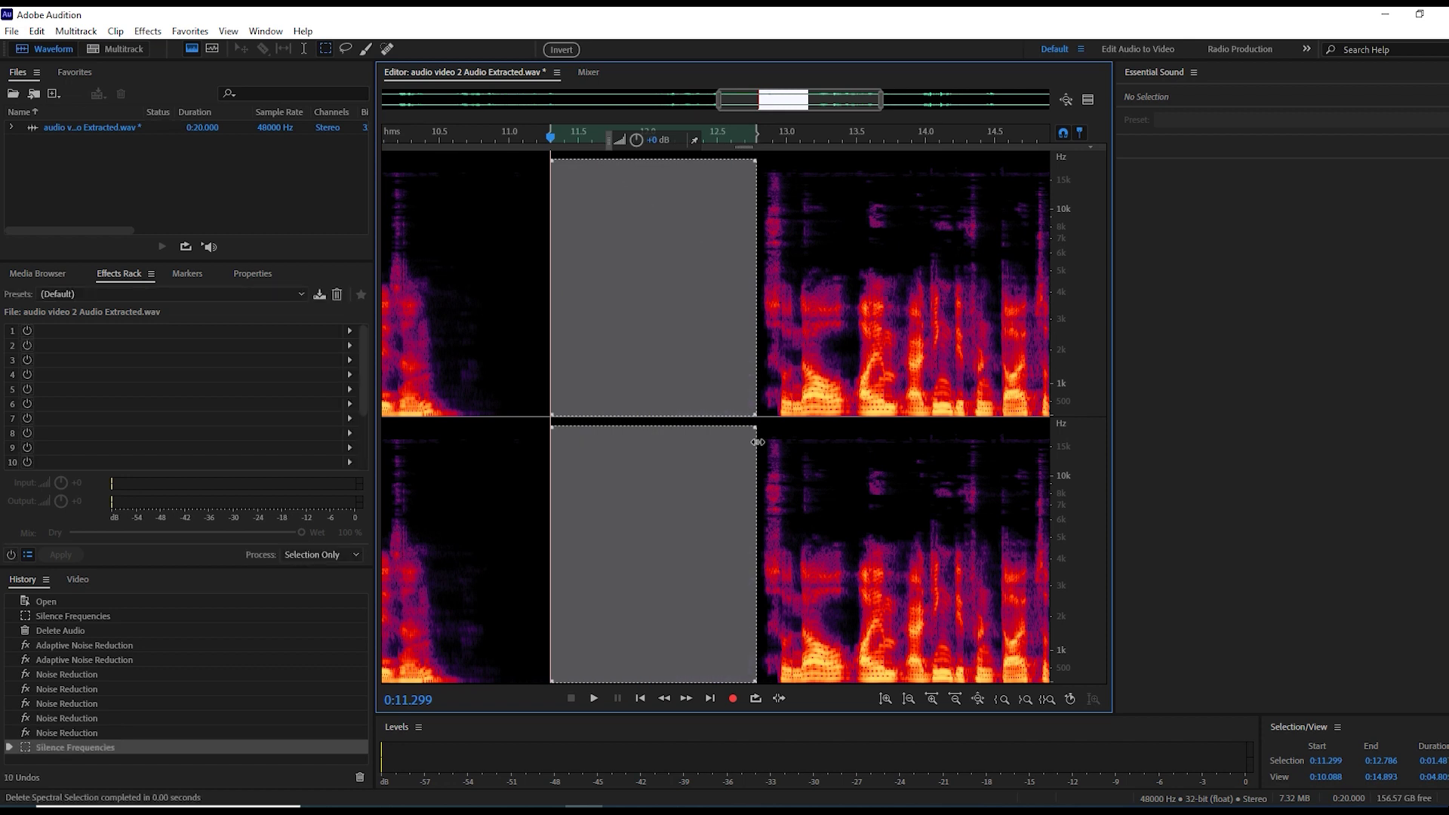
{"action": "left_click", "coordinate": [511, 350]}
Step: Return to the full-length view and play the recording from 0:00.000 to check the silenced part and the closing noise
{"action": "scroll", "coordinate": [572, 363], "scroll_direction": "down", "scroll_amount": 5}
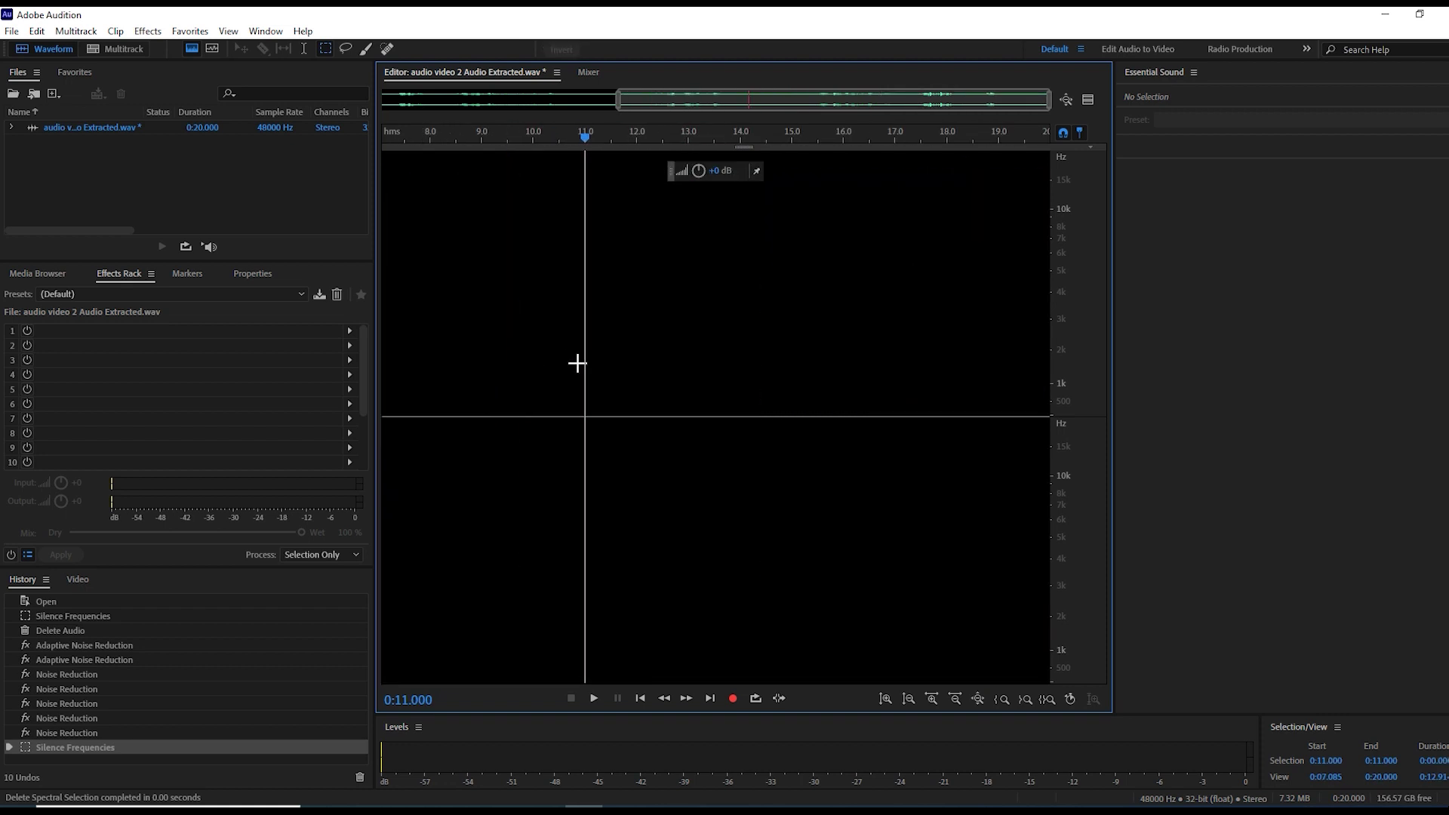
{"action": "scroll", "coordinate": [577, 363], "scroll_direction": "down", "scroll_amount": 1}
{"action": "scroll", "coordinate": [576, 363], "scroll_direction": "down", "scroll_amount": 1}
{"action": "left_click", "coordinate": [421, 136]}
{"action": "left_click_drag", "start_coordinate": [422, 136], "coordinate": [375, 132]}
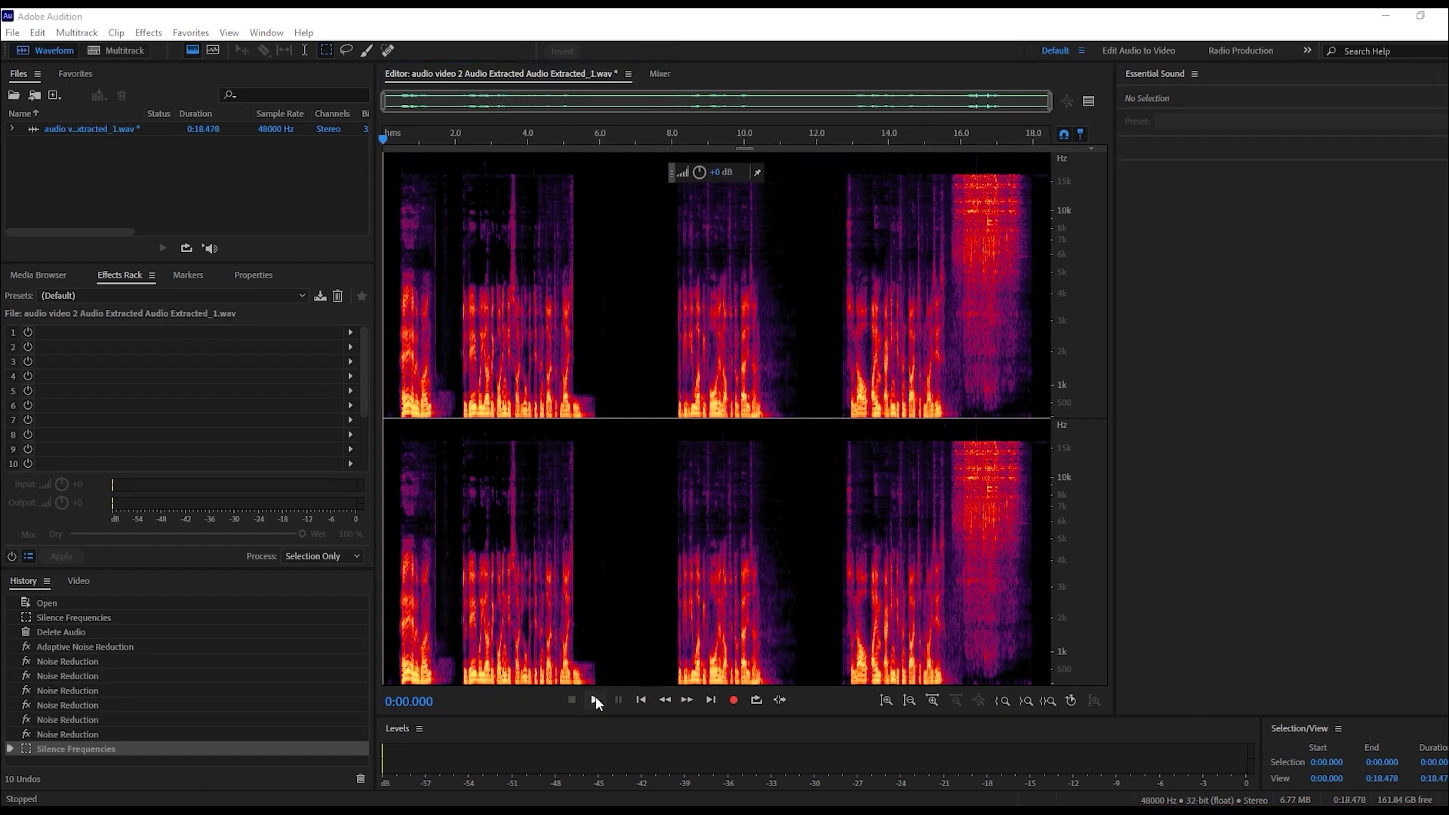
{"action": "left_click", "coordinate": [595, 698]}
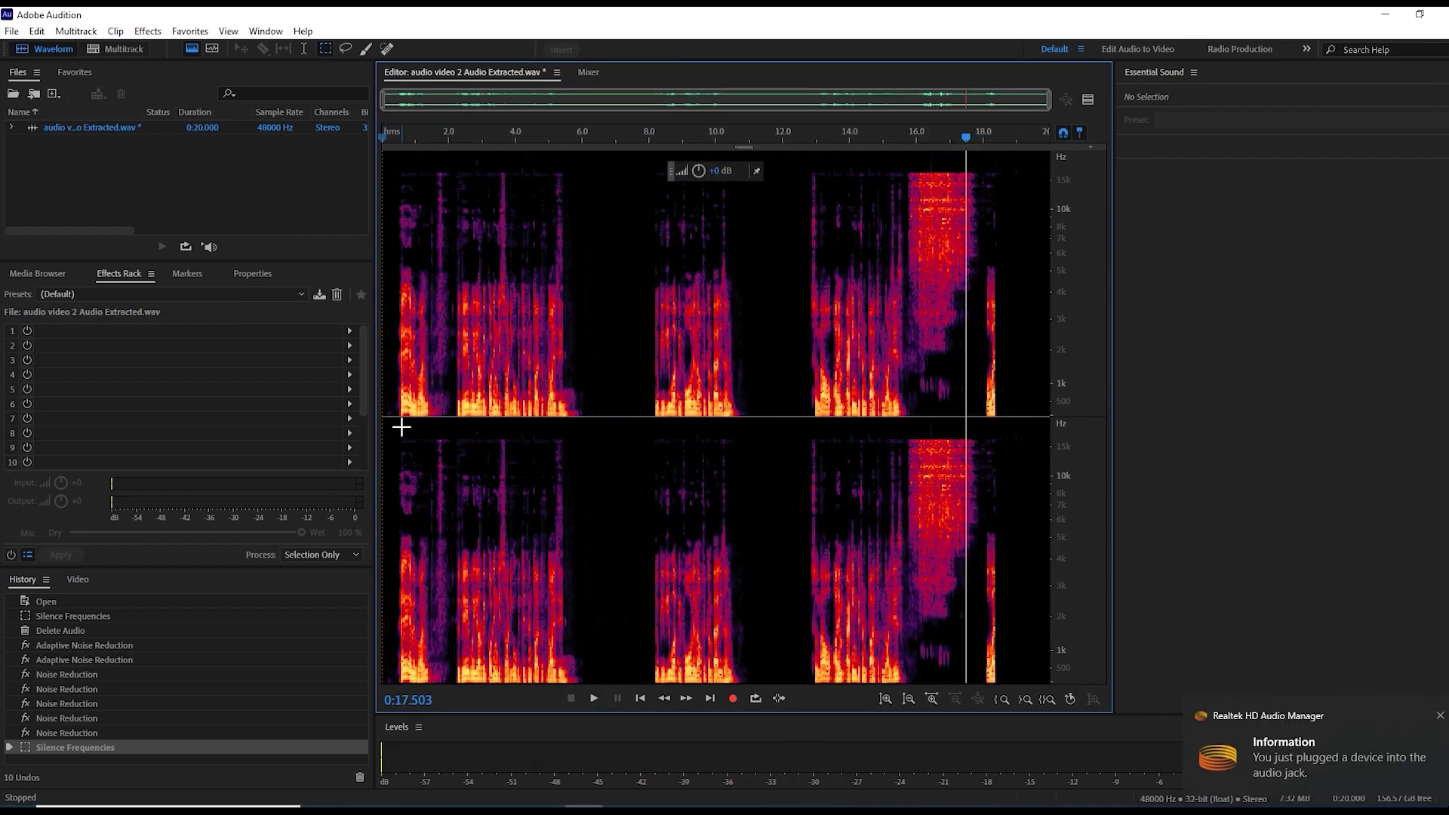
Step: Select the closing noise from 15.657 to 20.000 seconds, capture its noise print and apply Noise Reduction at 50 % and 16 dB
{"action": "scroll", "coordinate": [905, 249], "scroll_direction": "up", "scroll_amount": 3}
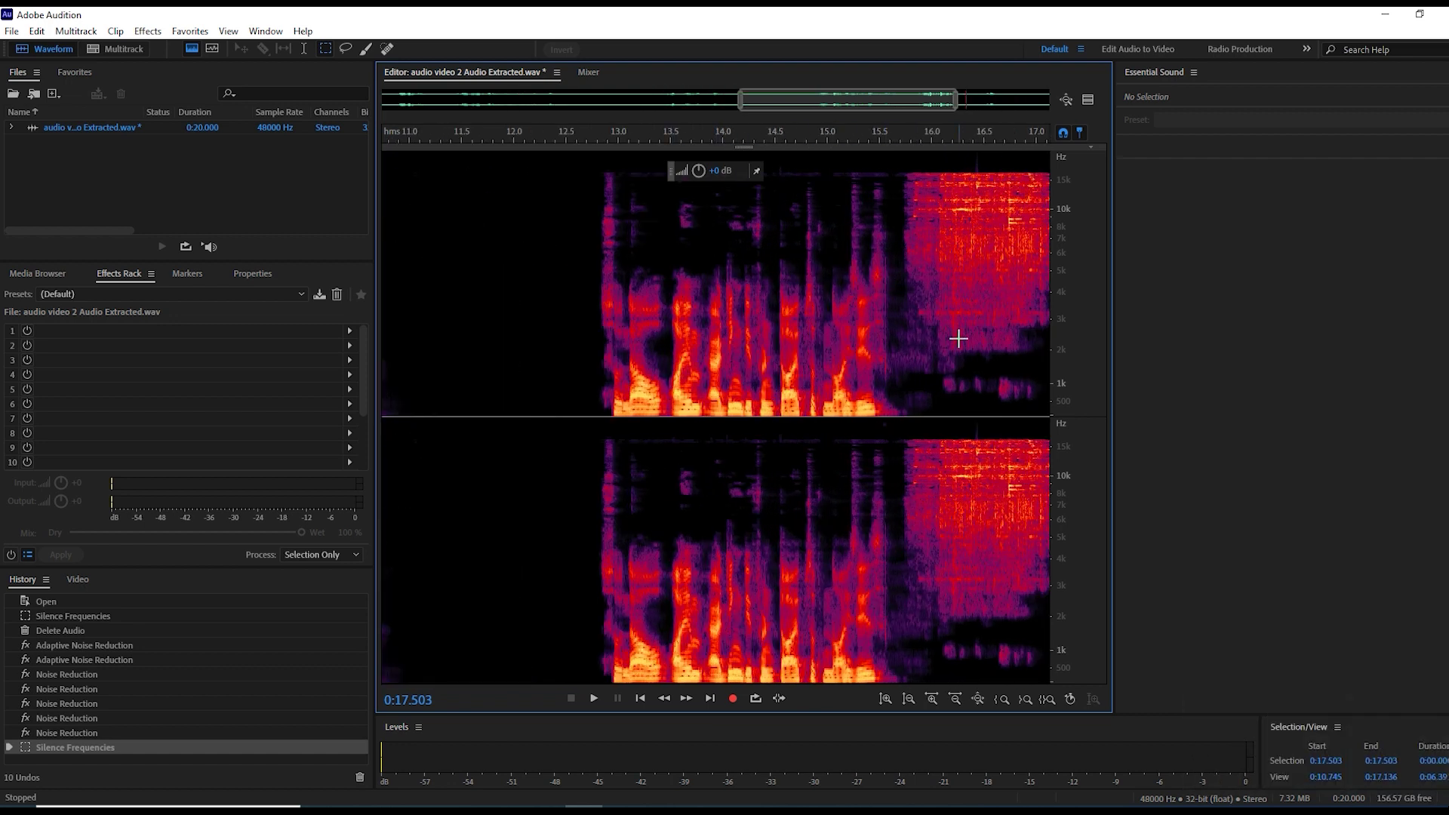
{"action": "scroll", "coordinate": [959, 339], "scroll_direction": "down", "scroll_amount": 2}
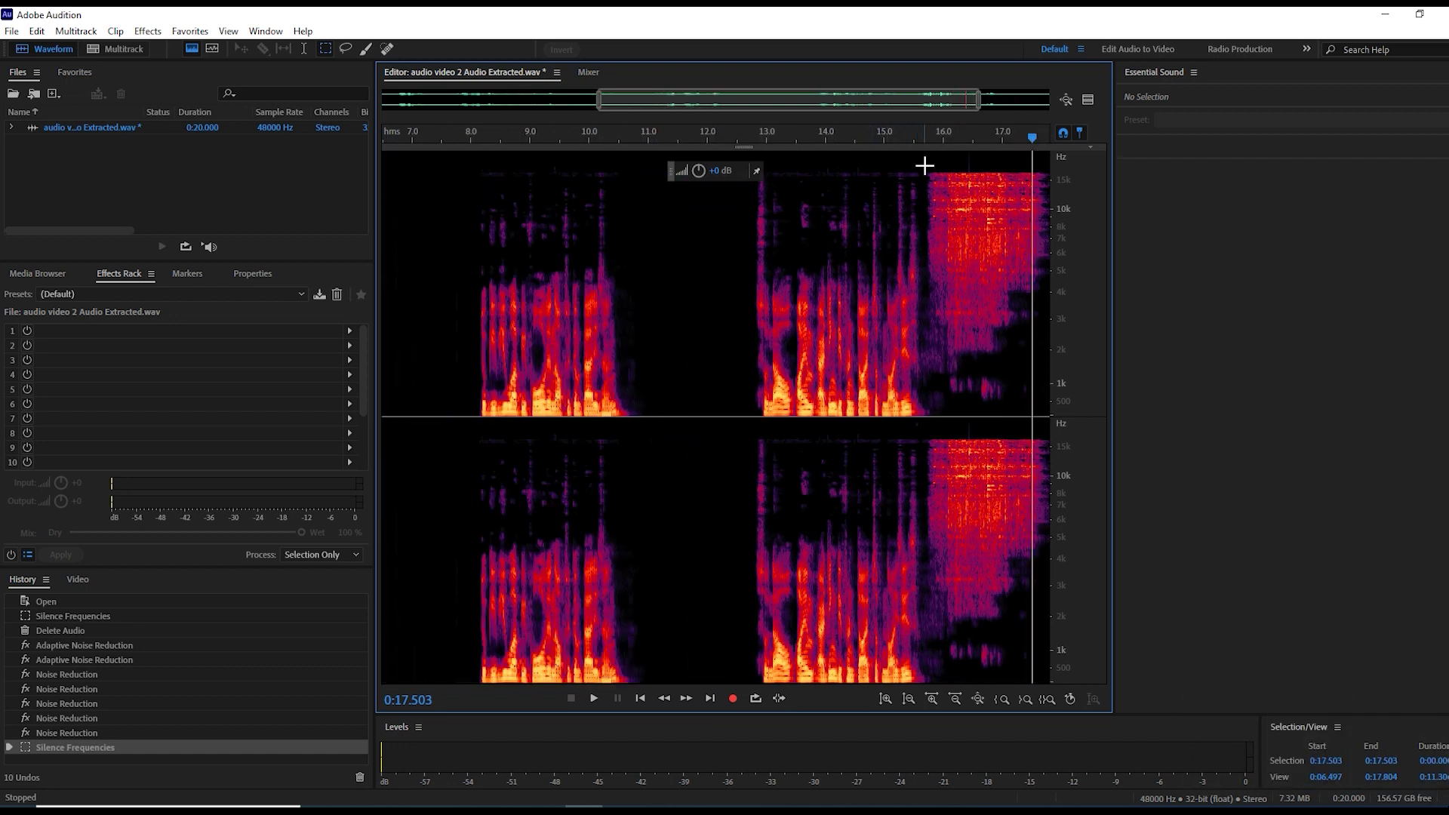
{"action": "left_click_drag", "start_coordinate": [924, 154], "coordinate": [1057, 435]}
{"action": "key", "text": "shift+p"}
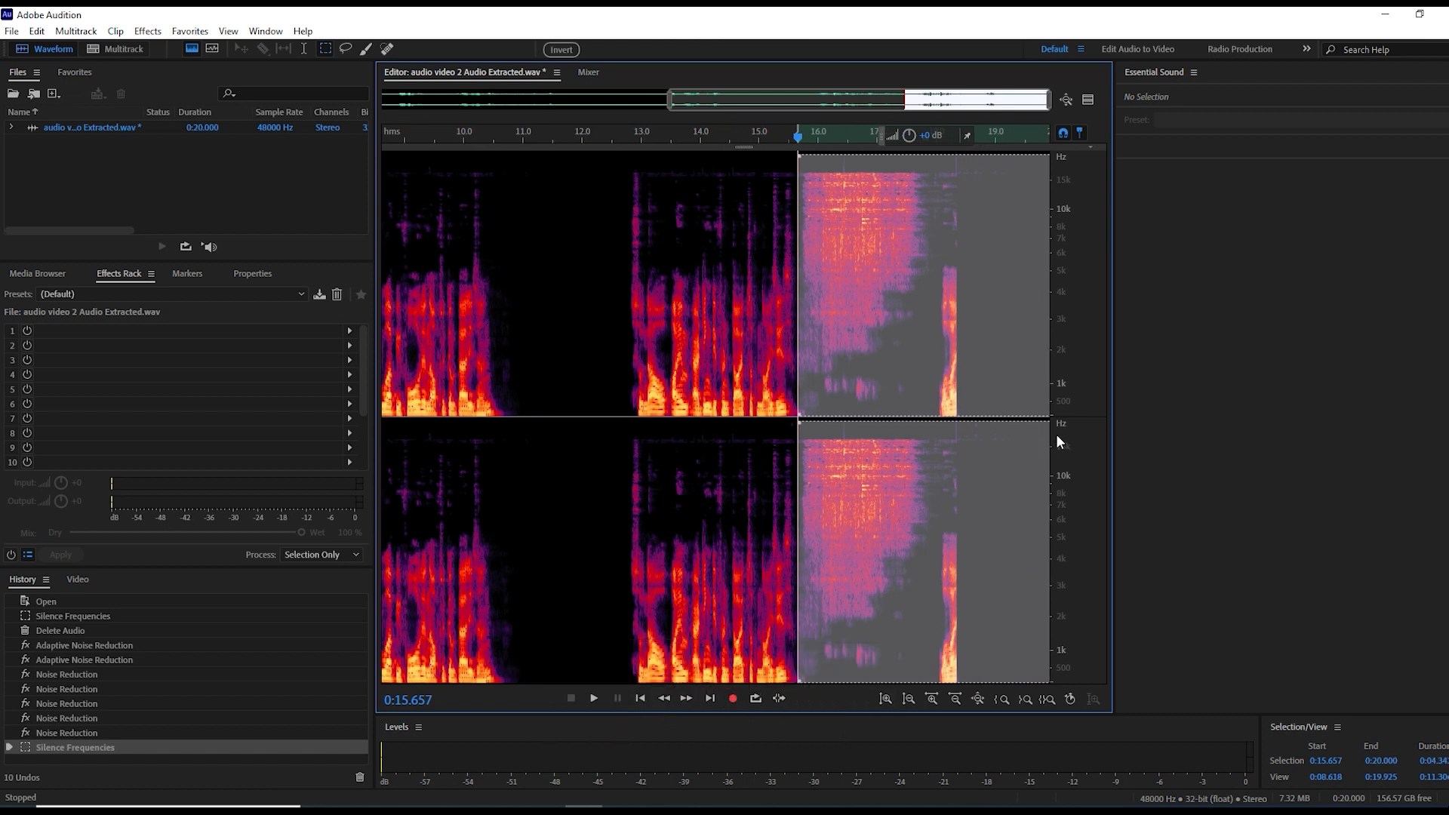
{"action": "key", "text": "shift+p"}
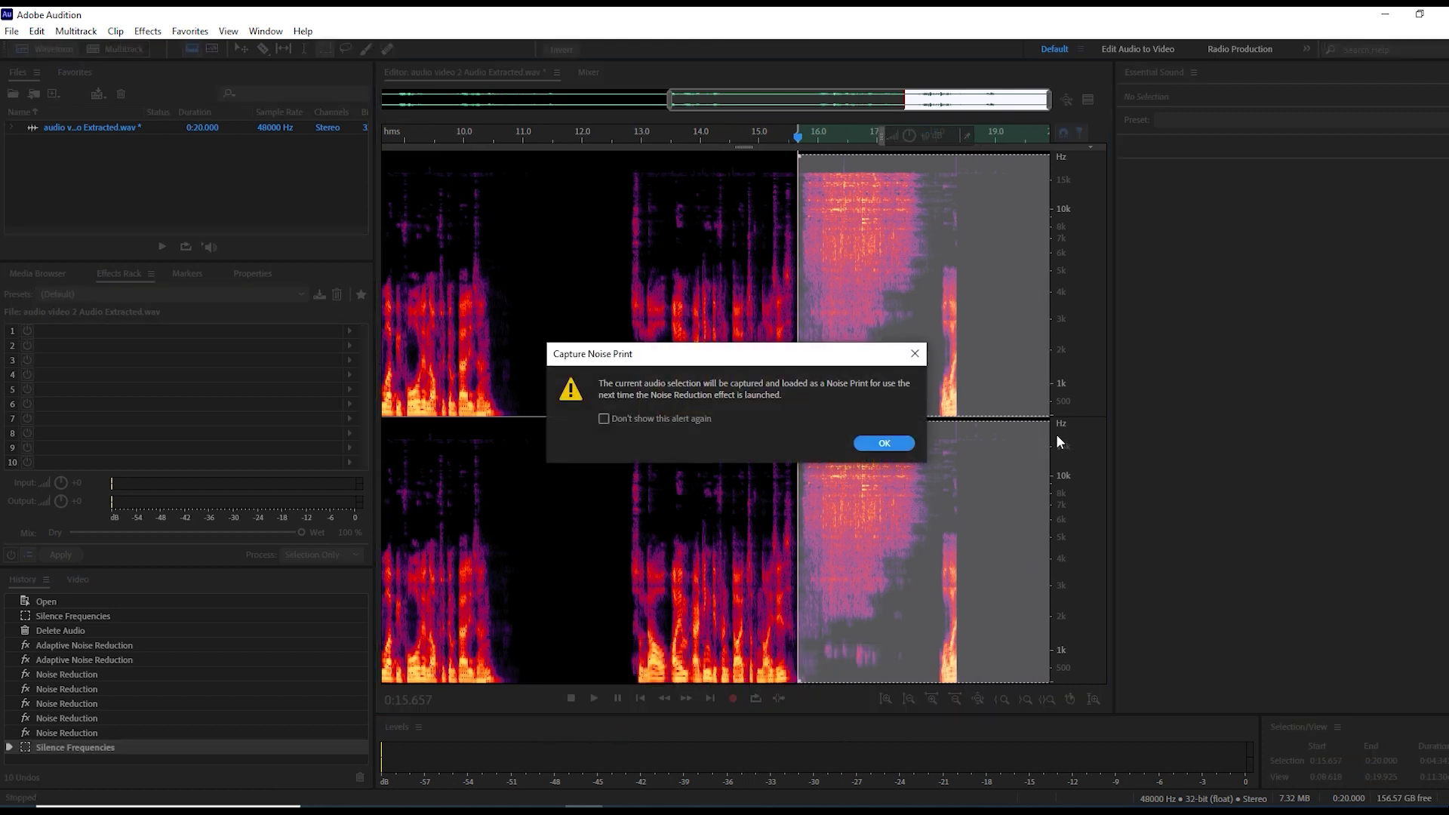
{"action": "key", "text": "ctrl+shift+p"}
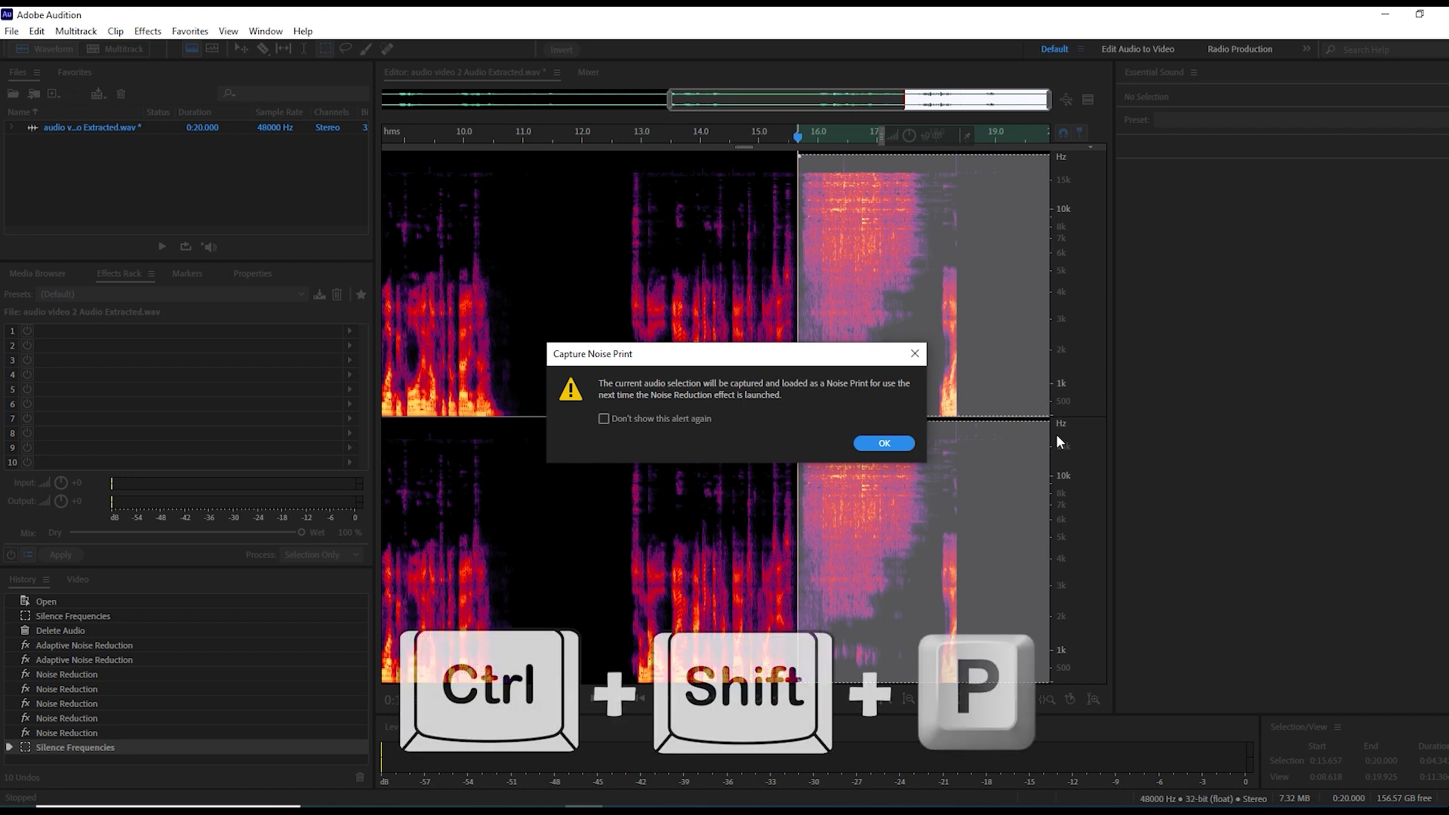
{"action": "key", "text": "Return"}
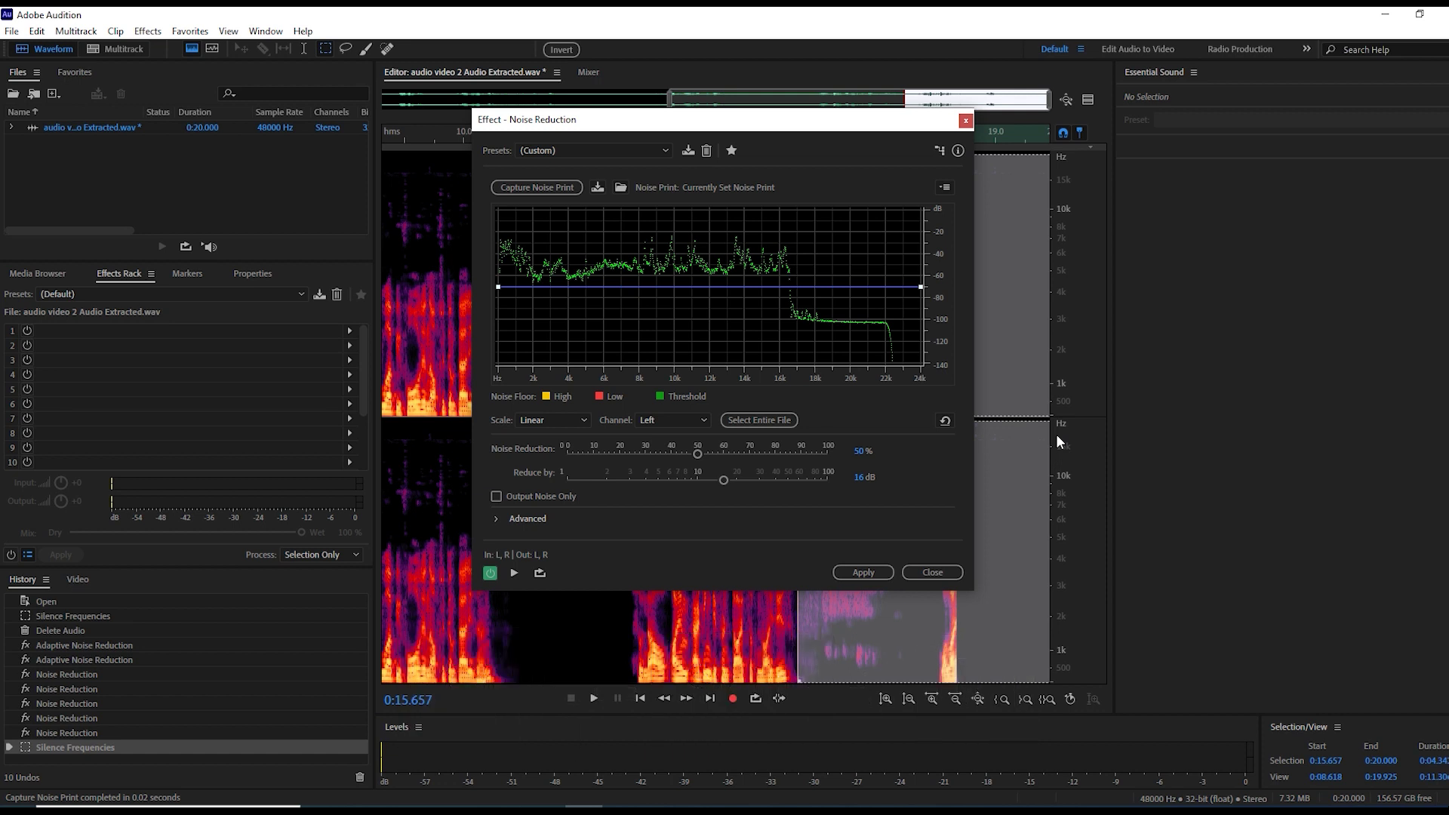
{"action": "key", "text": "Return"}
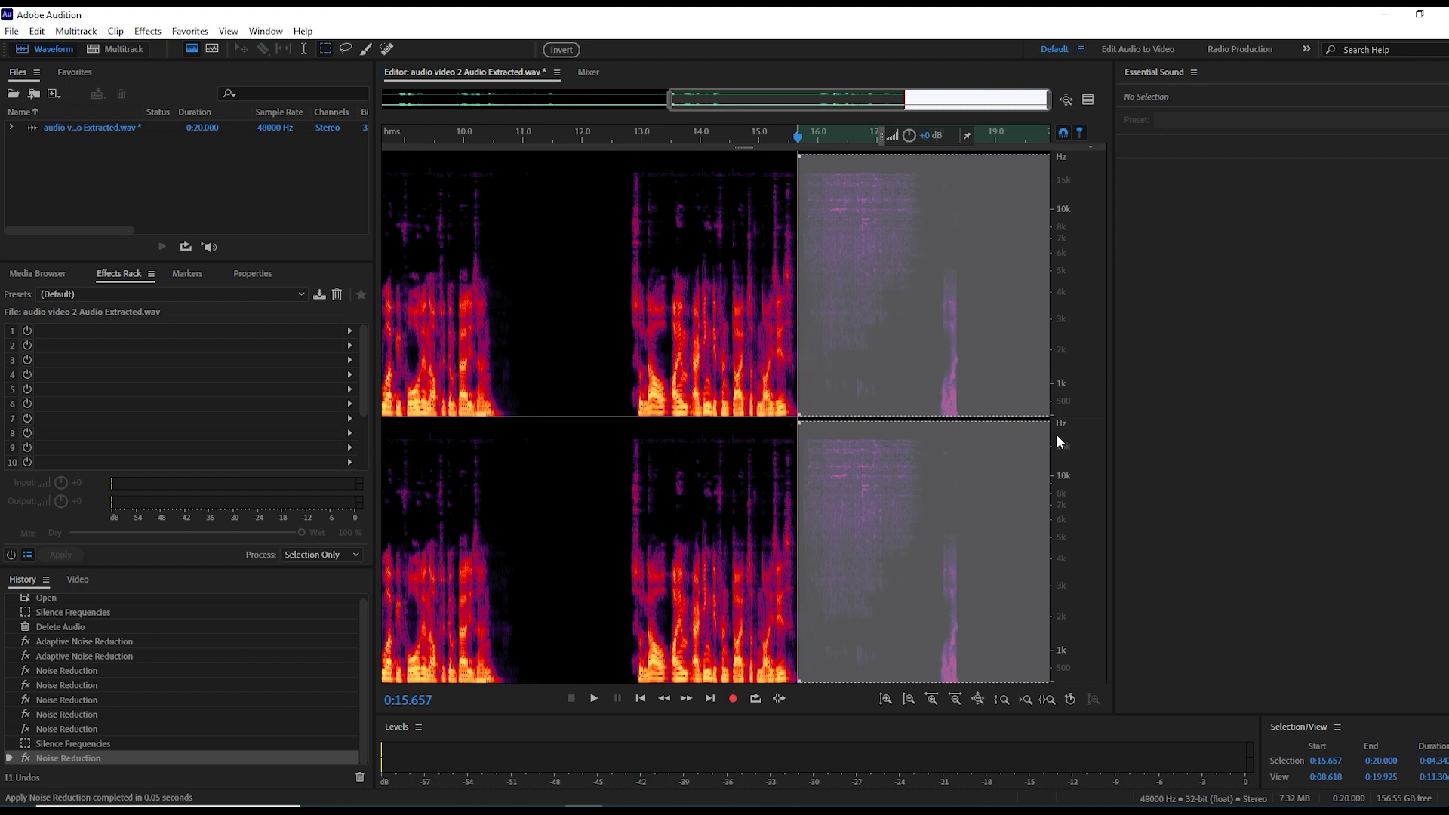
Step: Capture a fresh noise print from the same closing section and apply Noise Reduction to it a second time
{"action": "key", "text": "shift+p"}
{"action": "key", "text": "Return"}
{"action": "key", "text": "ctrl+shift+p"}
{"action": "key", "text": "Return"}
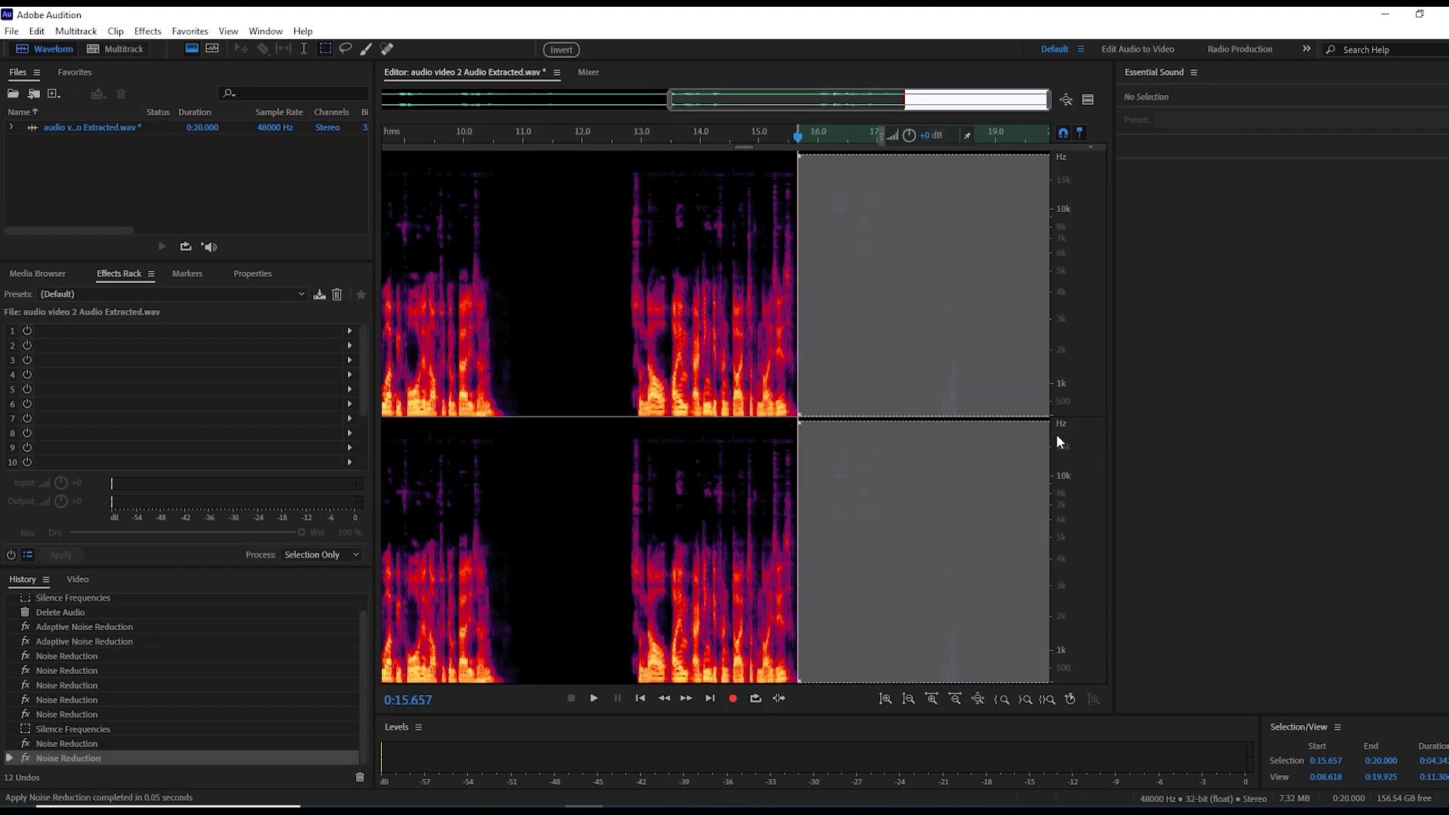
Step: Select frequencies above about 6 kHz from 0.230 to 20.000 seconds, capture their noise print, apply Noise Reduction at 50 % and 16 dB, and deselect
{"action": "scroll", "coordinate": [600, 318], "scroll_direction": "down", "scroll_amount": 3}
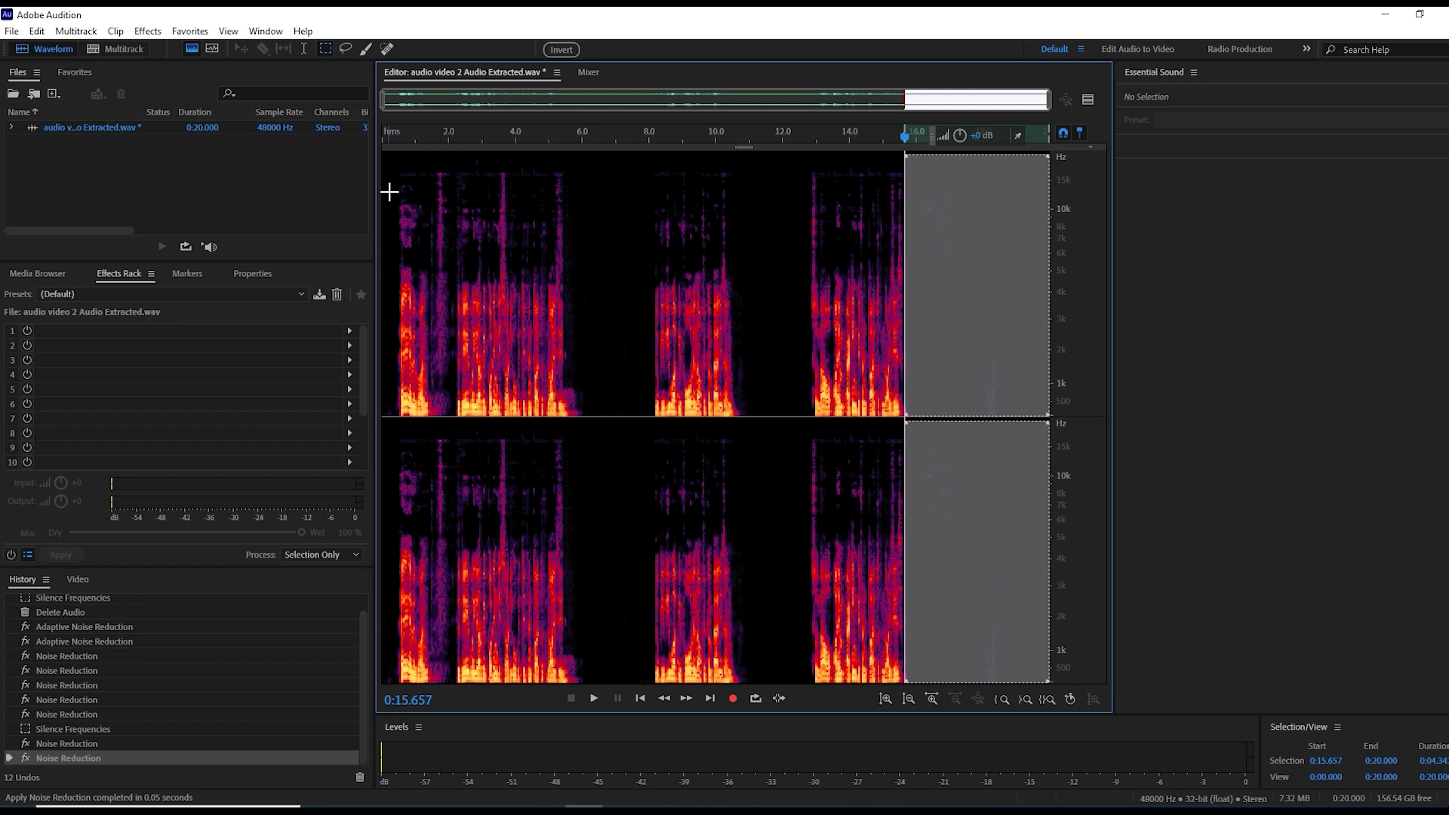
{"action": "left_click", "coordinate": [386, 155]}
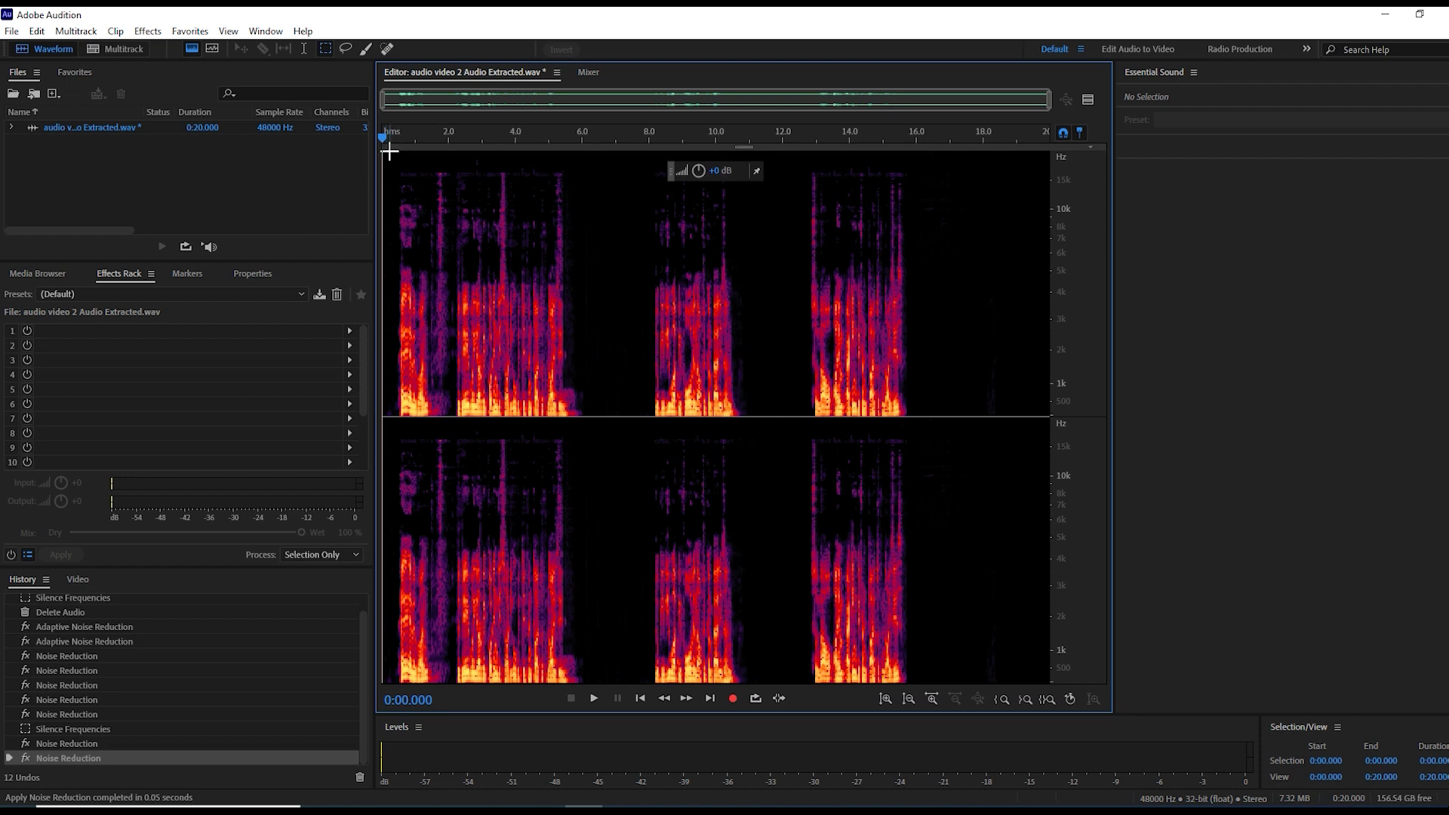
{"action": "left_click", "coordinate": [390, 151]}
{"action": "left_click_drag", "start_coordinate": [389, 152], "coordinate": [1020, 260]}
{"action": "key", "text": "shift+p"}
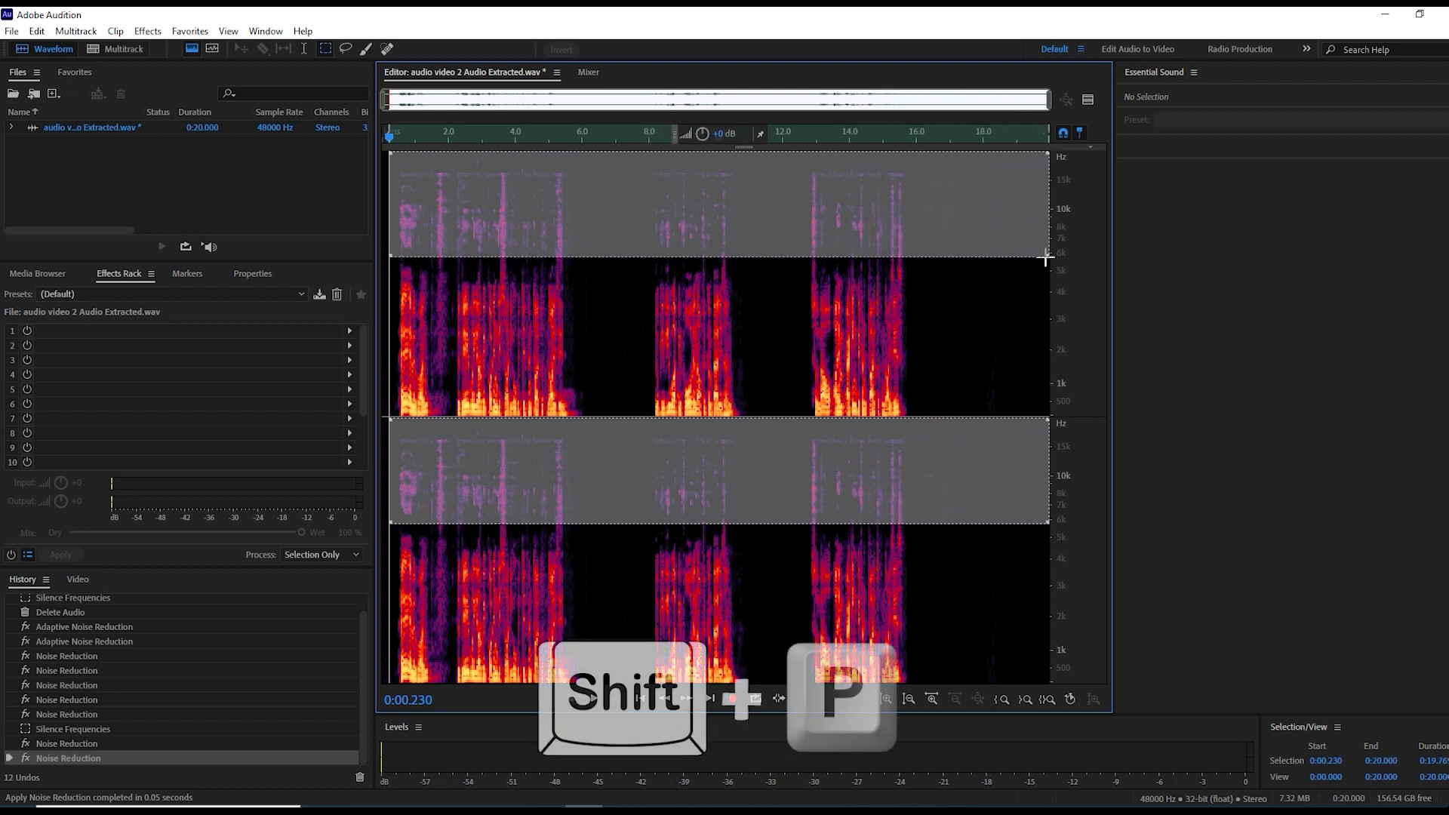
{"action": "key", "text": "ctrl+shift+p"}
{"action": "key", "text": "Return"}
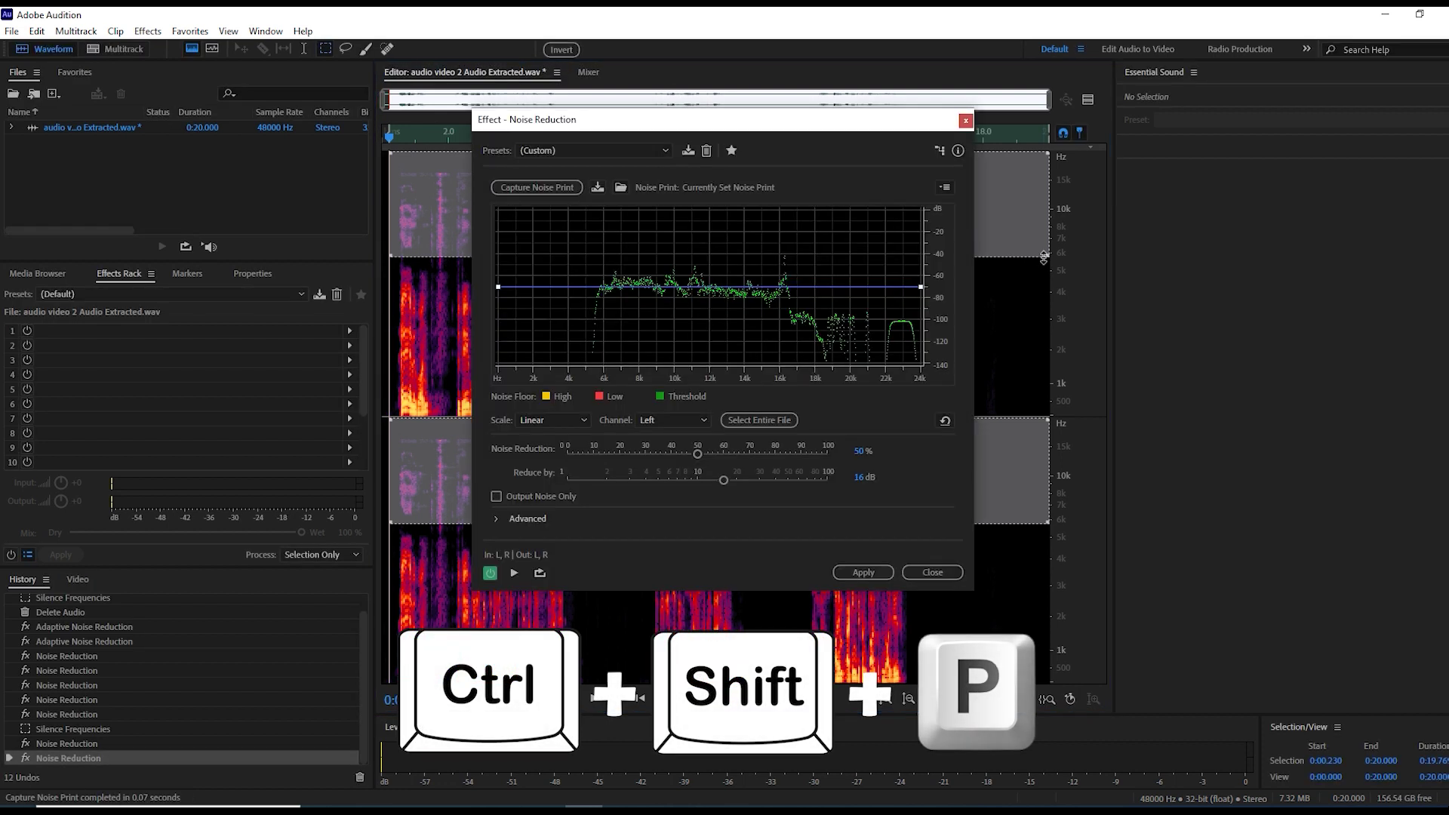
{"action": "key", "text": "Return"}
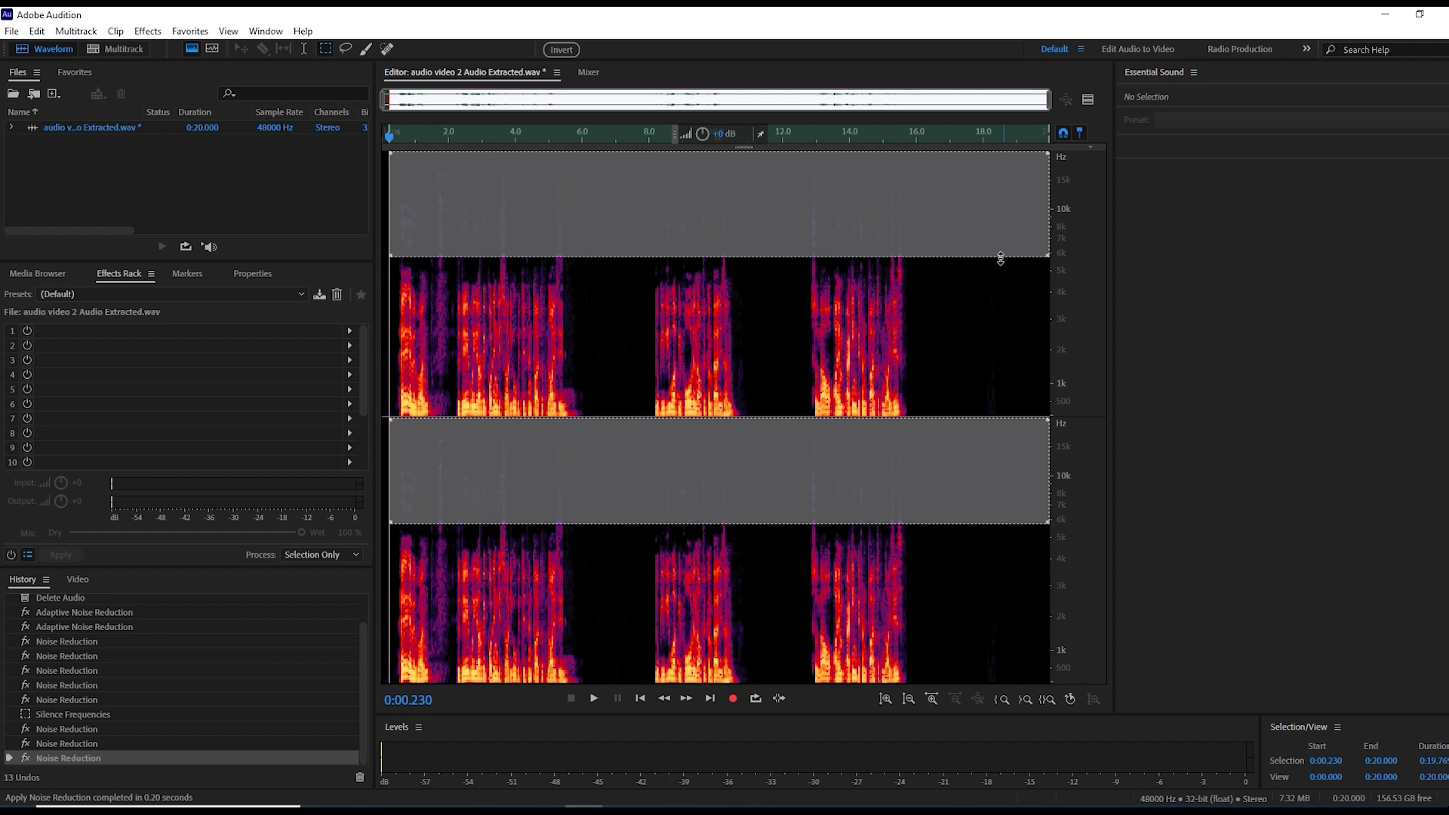
{"action": "left_click", "coordinate": [401, 330]}
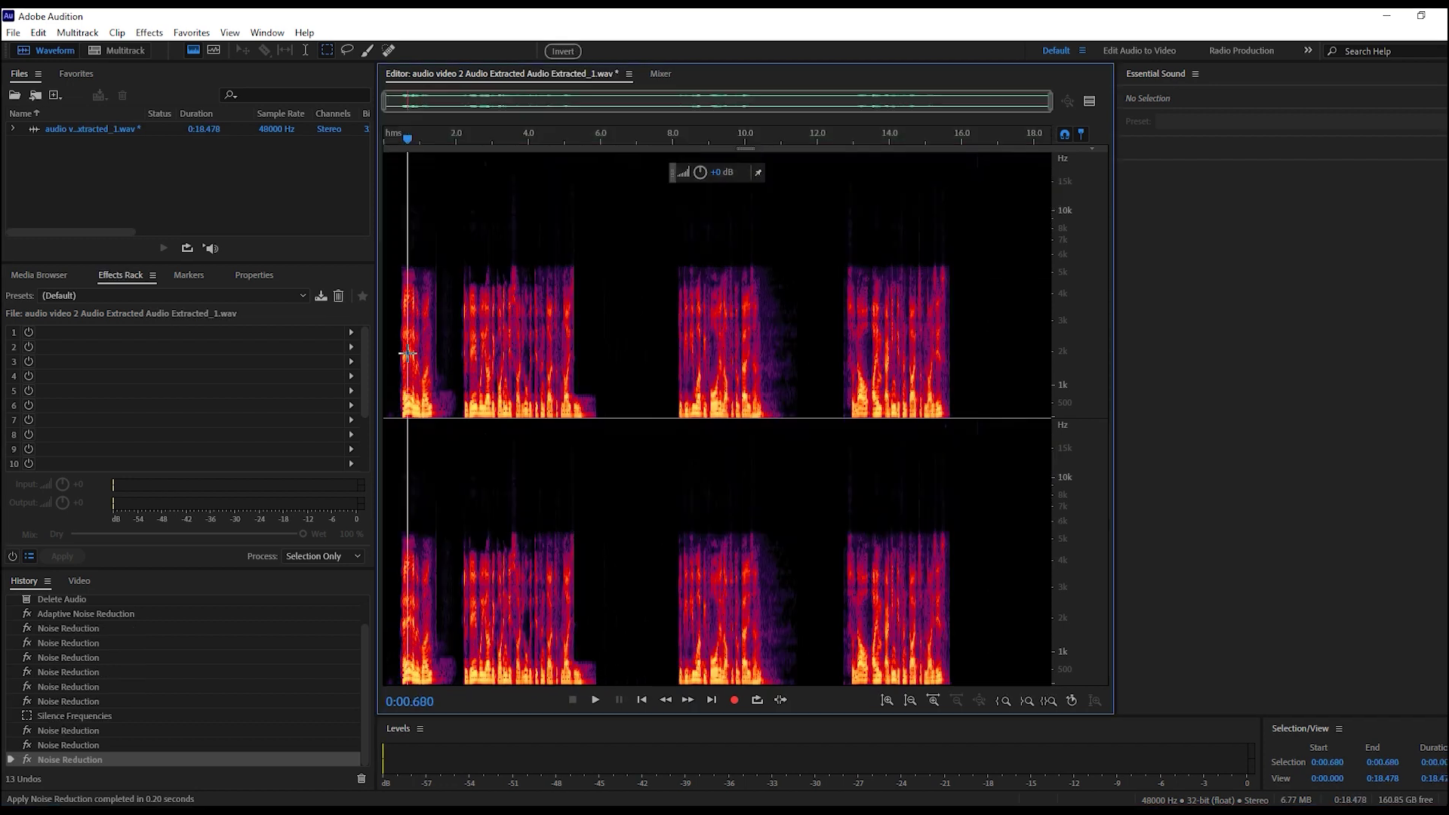
Step: Play the recording from about 0.4 seconds to check the cleaned audio
{"action": "left_click", "coordinate": [398, 350]}
{"action": "key", "text": "space"}
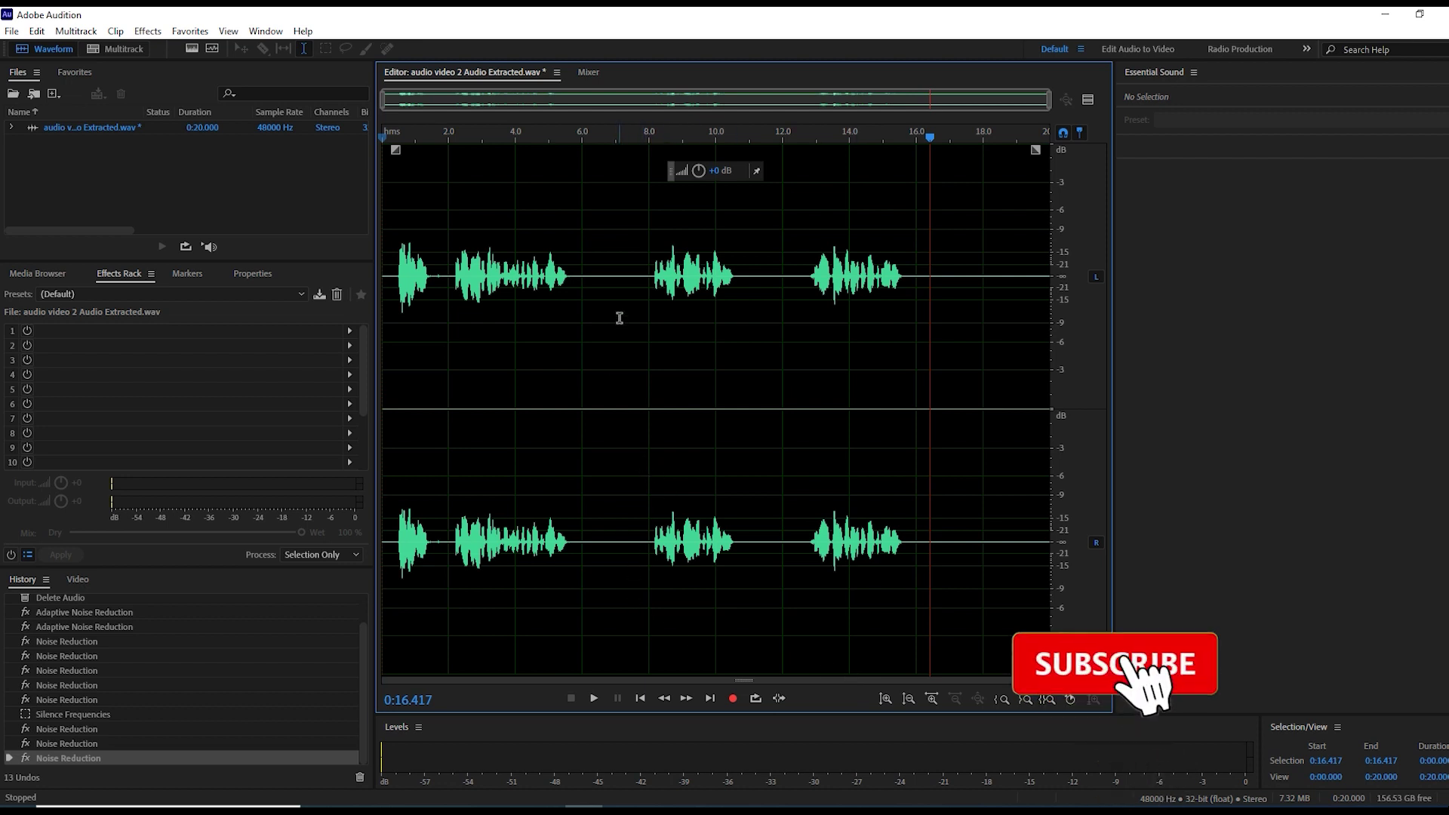
Step: Select the entire recording and normalize it to -0.1 dB
{"action": "key", "text": "ctrl+a"}
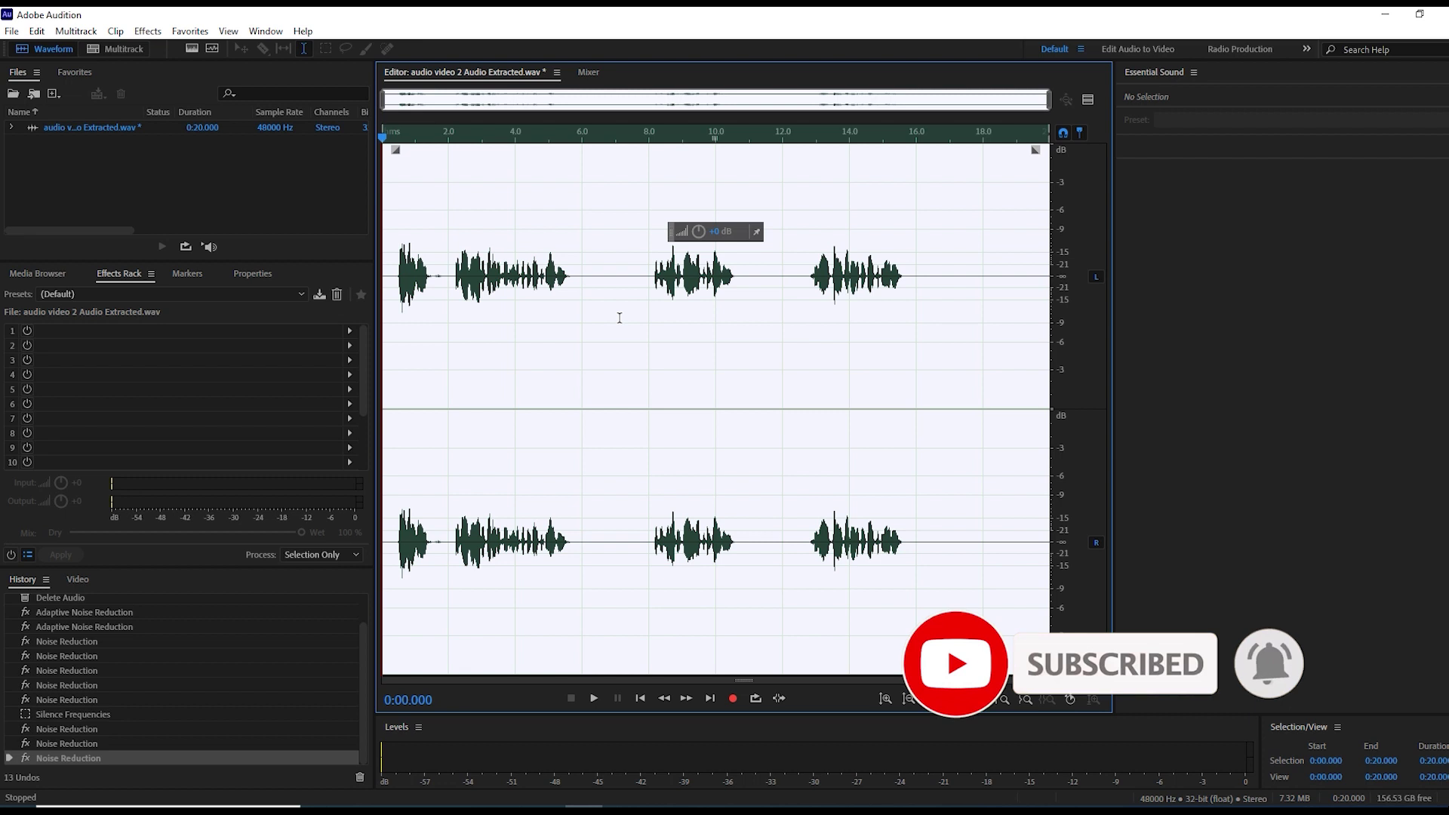
{"action": "left_click", "coordinate": [191, 32]}
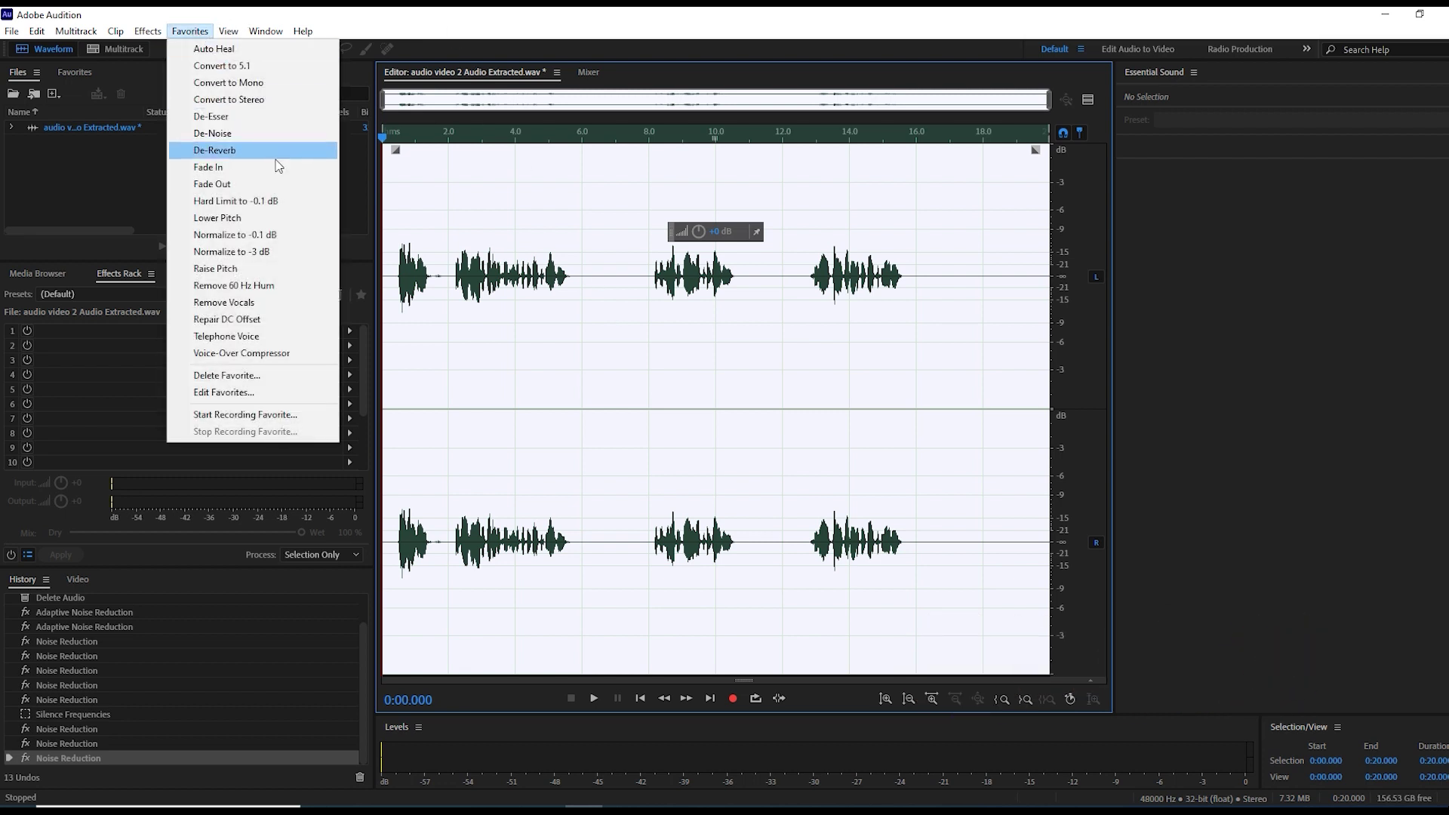
{"action": "left_click", "coordinate": [273, 237]}
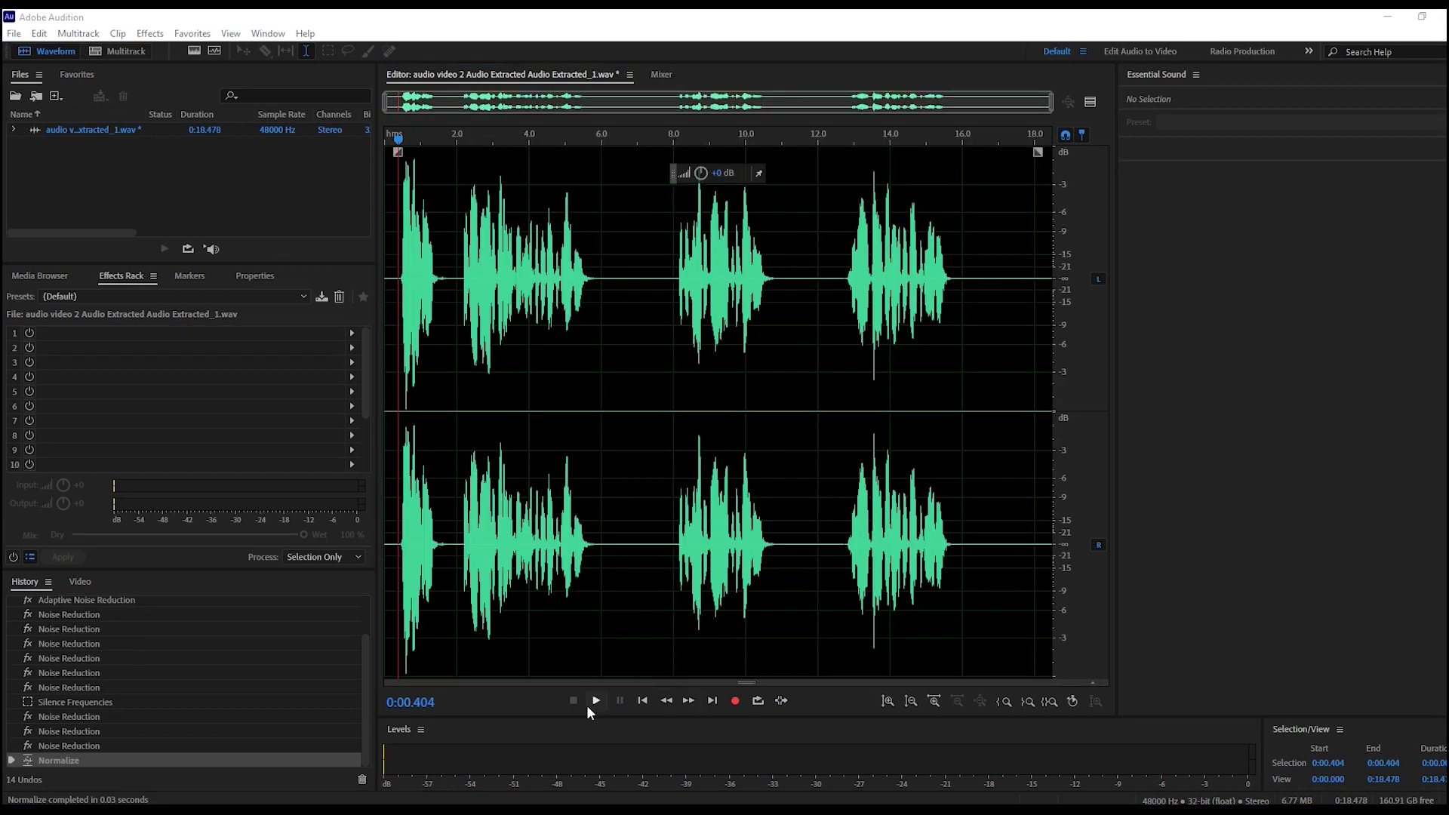
Step: Play the normalized recording to check its loudness and remaining noise, stop playback and return to the full-length view
{"action": "left_click", "coordinate": [590, 701]}
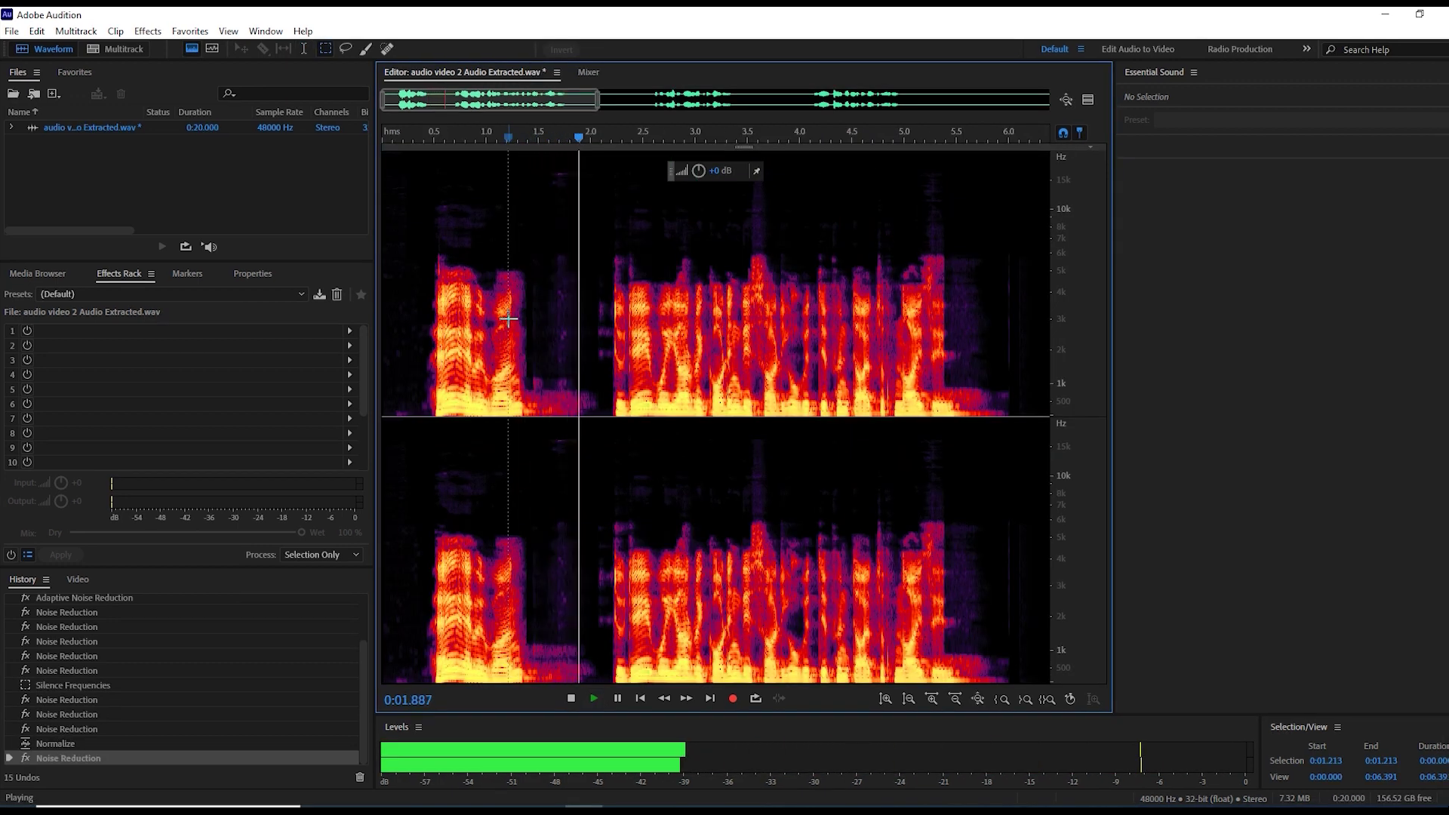
{"action": "key", "text": "space"}
{"action": "key", "text": "backslash"}
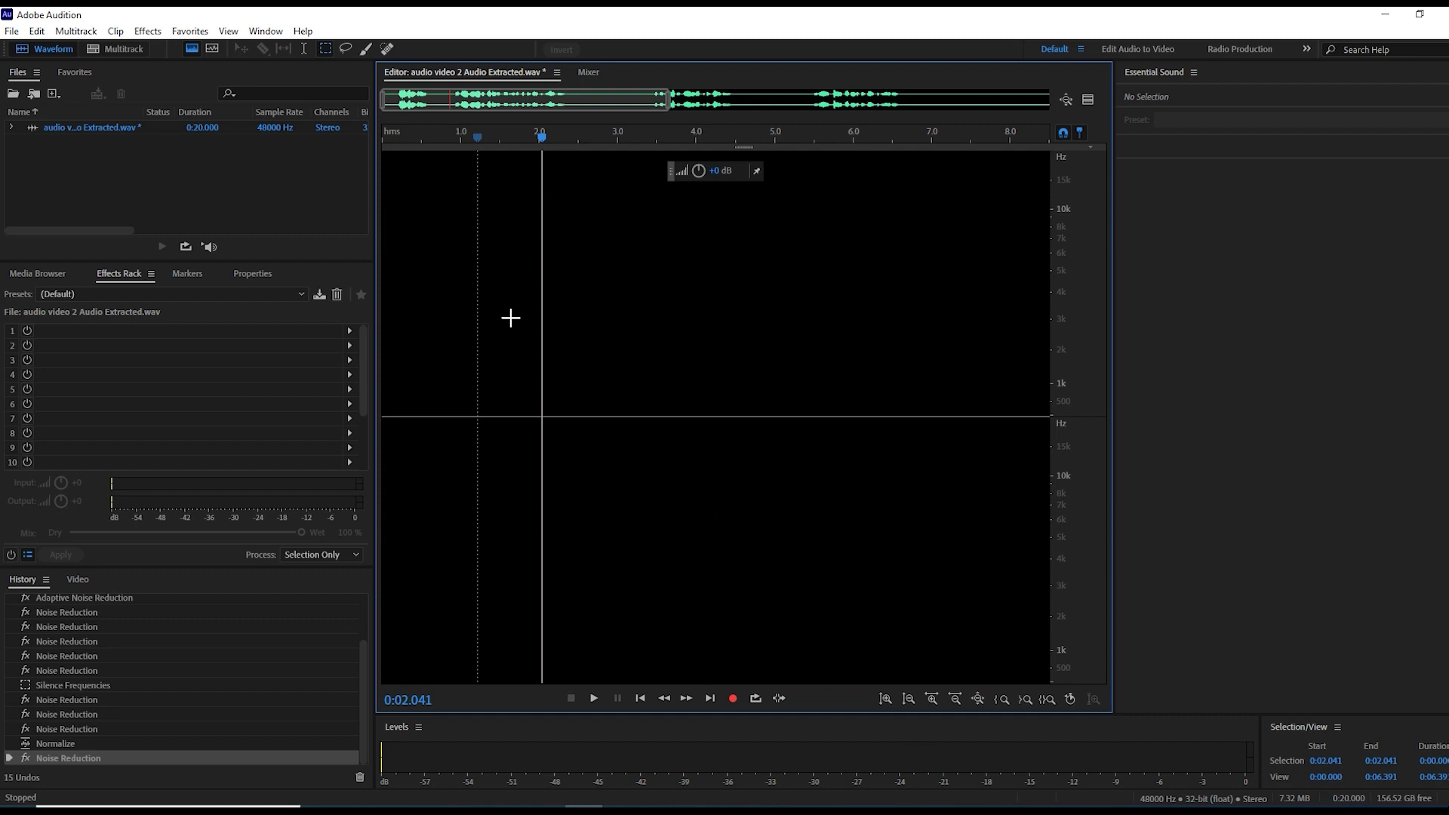